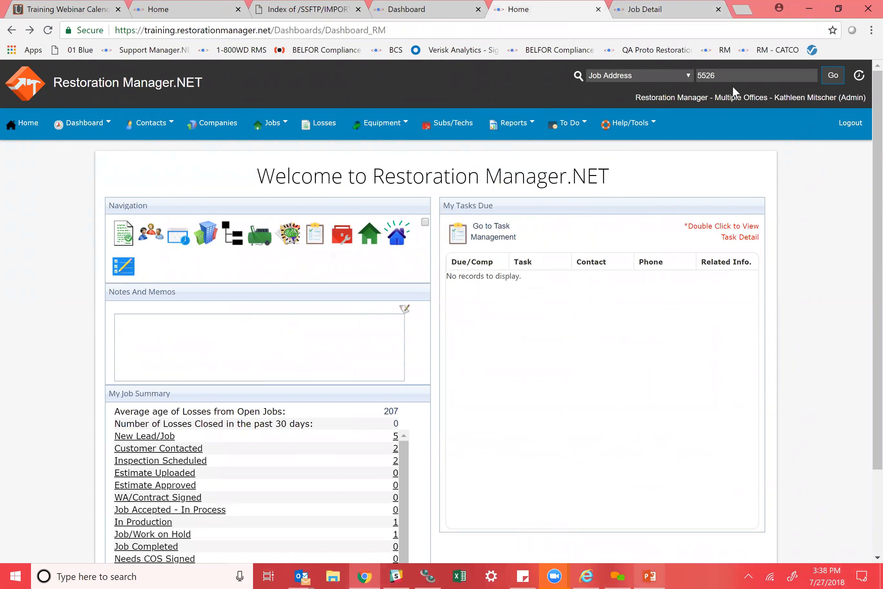
# Step: Search for jobs by Job Address using the street number already entered in the search field
pyautogui.click(690, 78)
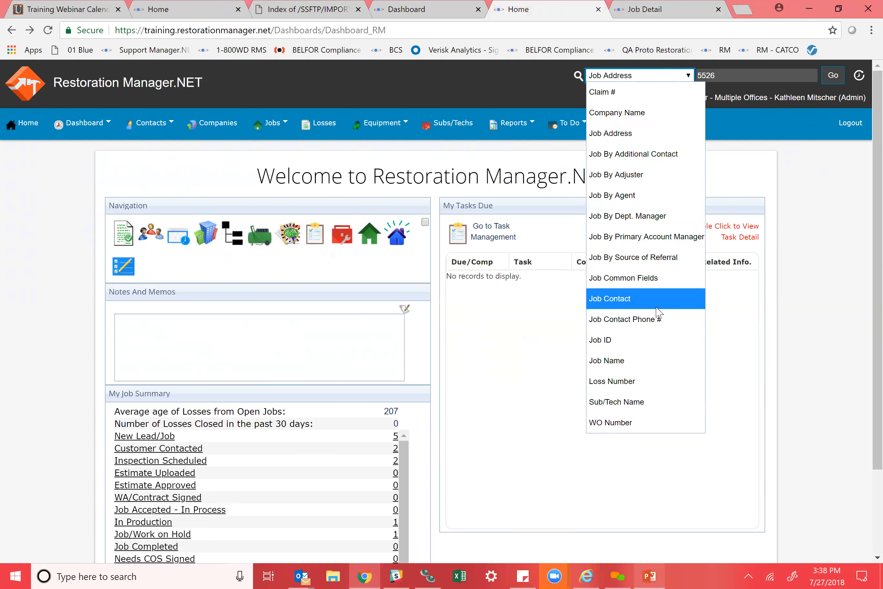
pyautogui.click(654, 139)
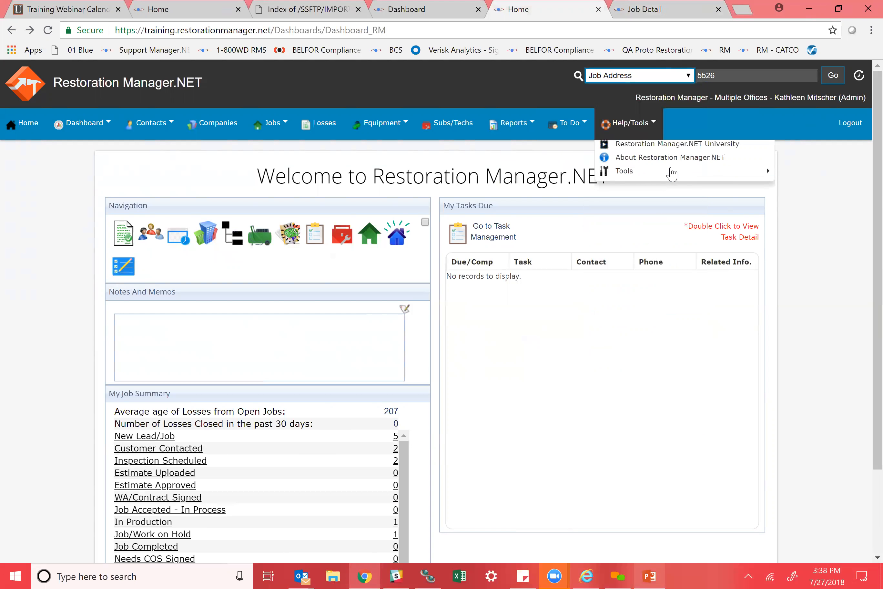
pyautogui.click(728, 76)
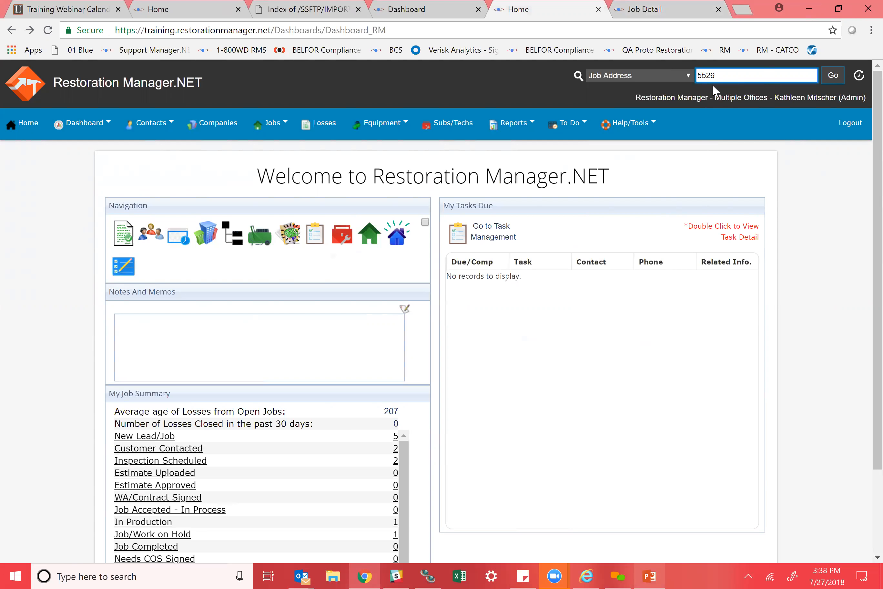
pyautogui.click(830, 80)
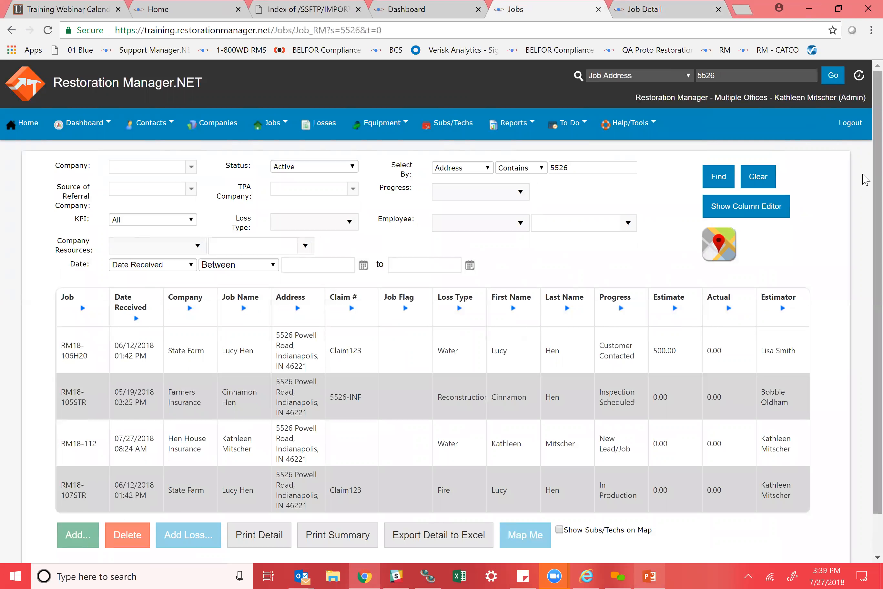
# Step: Open the State Farm water job whose progress is Customer Contacted from the job results
pyautogui.scroll(-1, 866, 307)
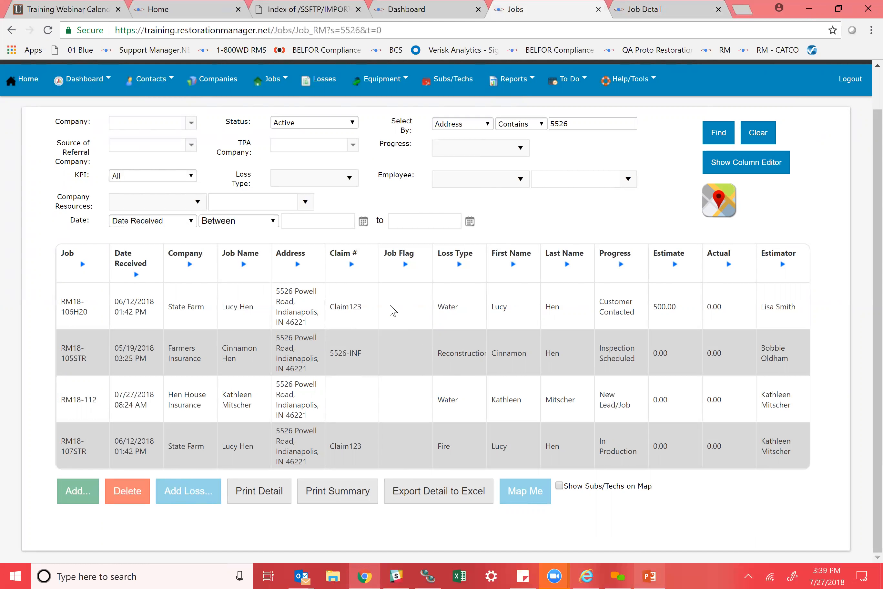
pyautogui.click(380, 305)
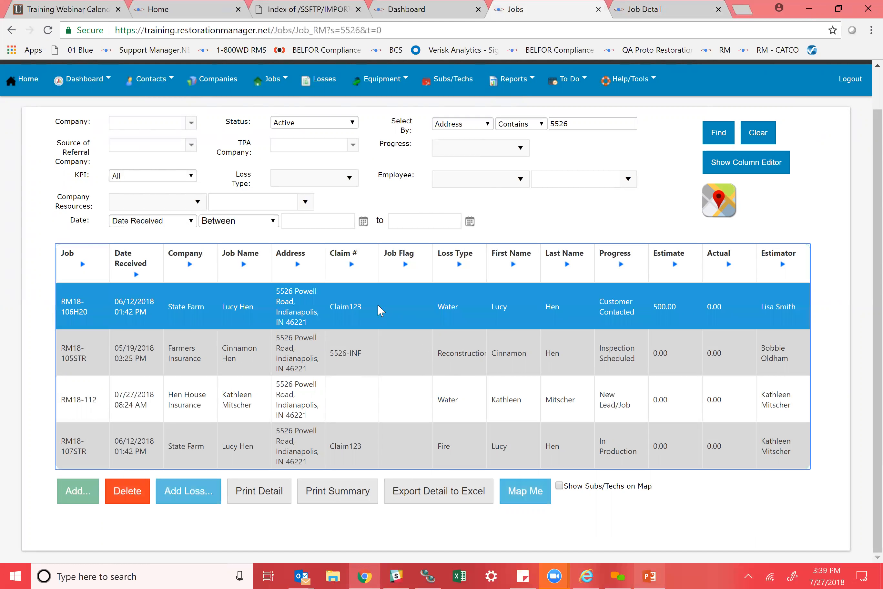
pyautogui.doubleClick(479, 305)
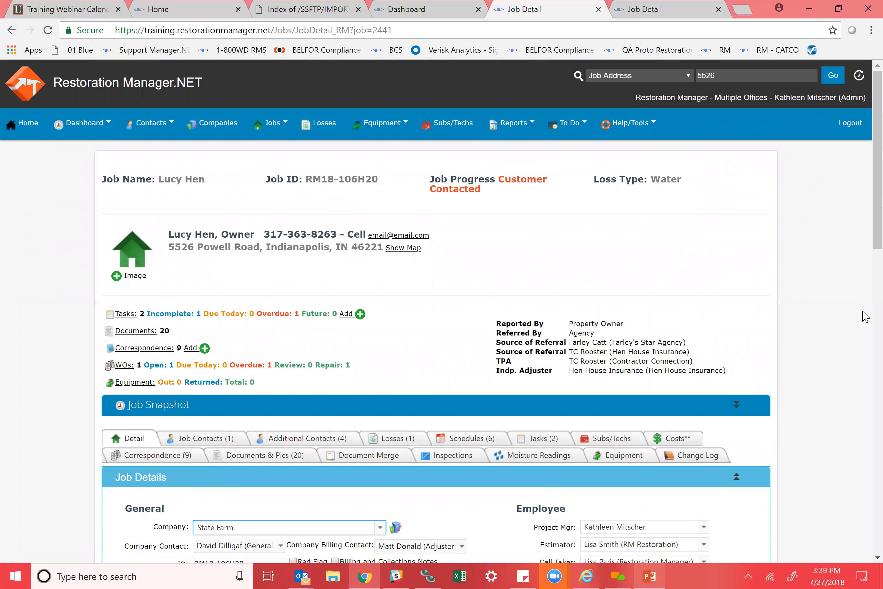
# Step: Show the job's losses and open the detail record of its open water loss
pyautogui.scroll(-1, 866, 224)
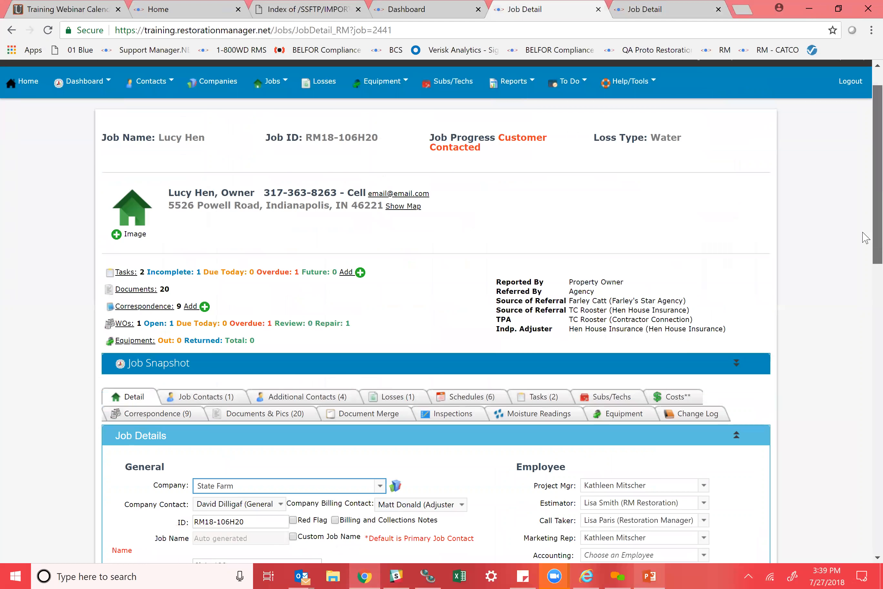
pyautogui.scroll(-2, 865, 225)
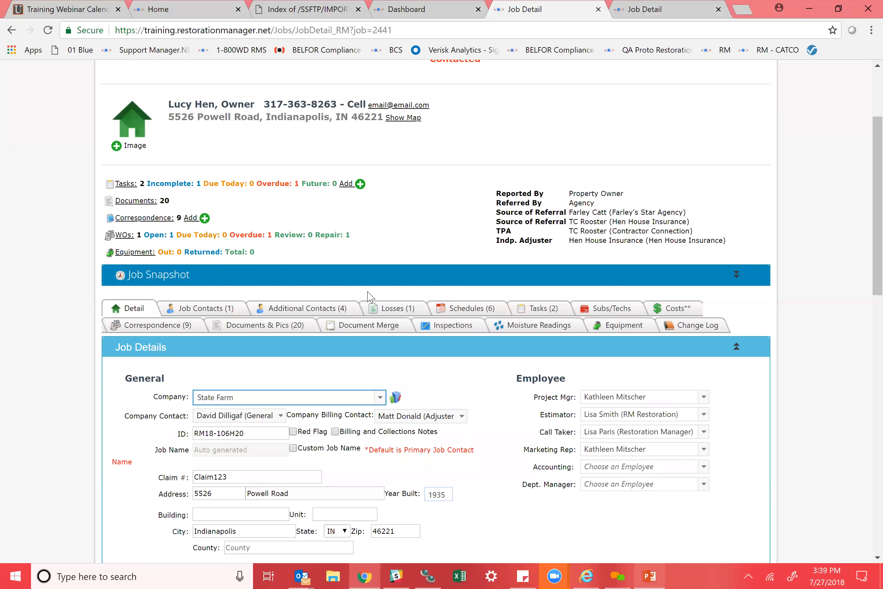
pyautogui.click(399, 309)
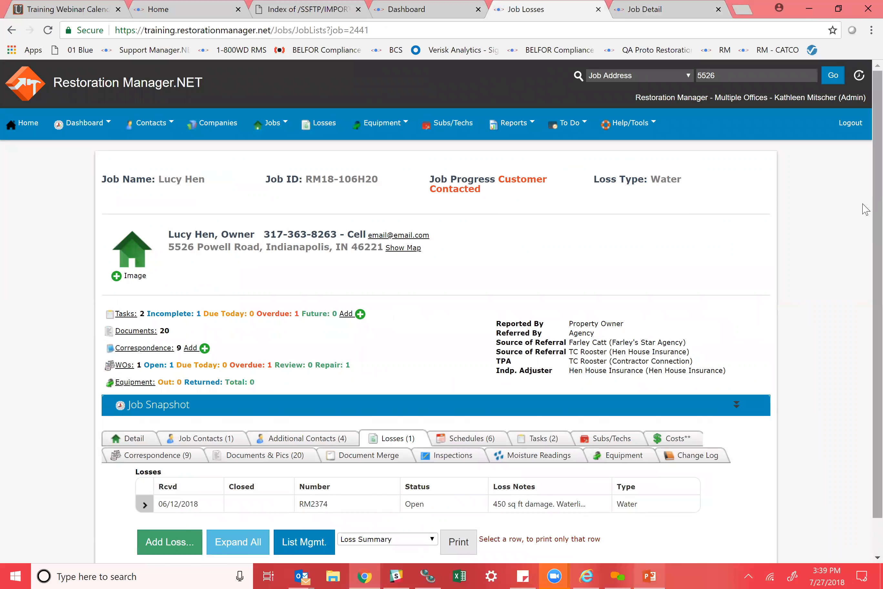
pyautogui.scroll(-1, 866, 334)
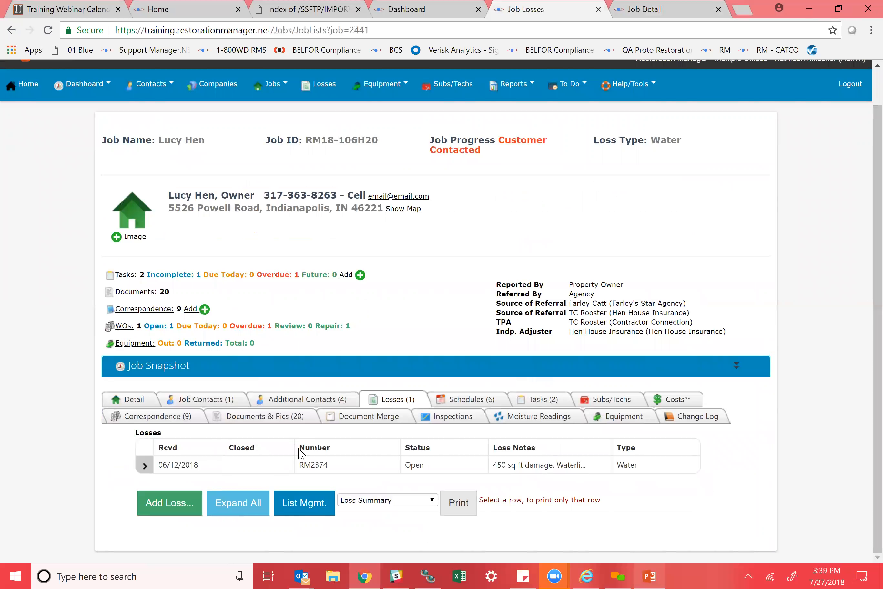
pyautogui.click(313, 467)
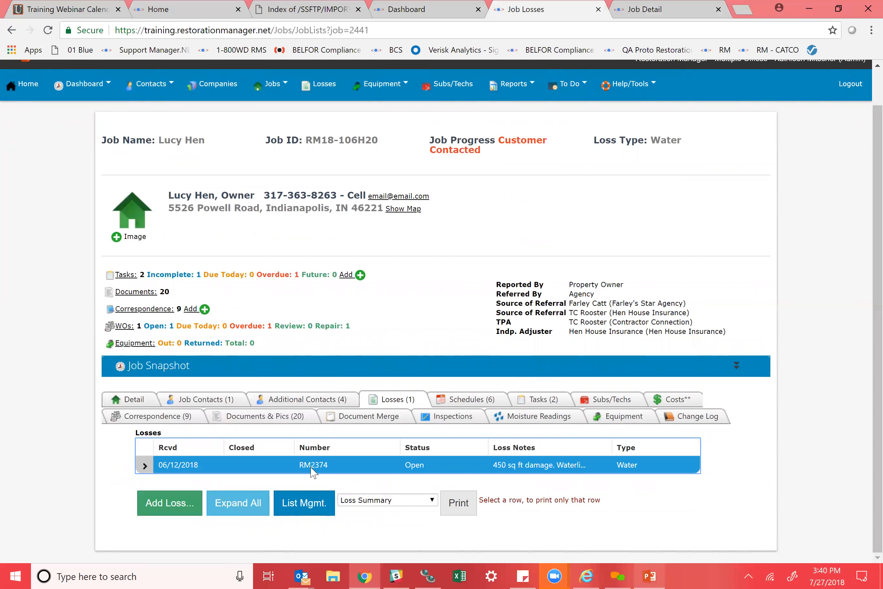
pyautogui.doubleClick(313, 467)
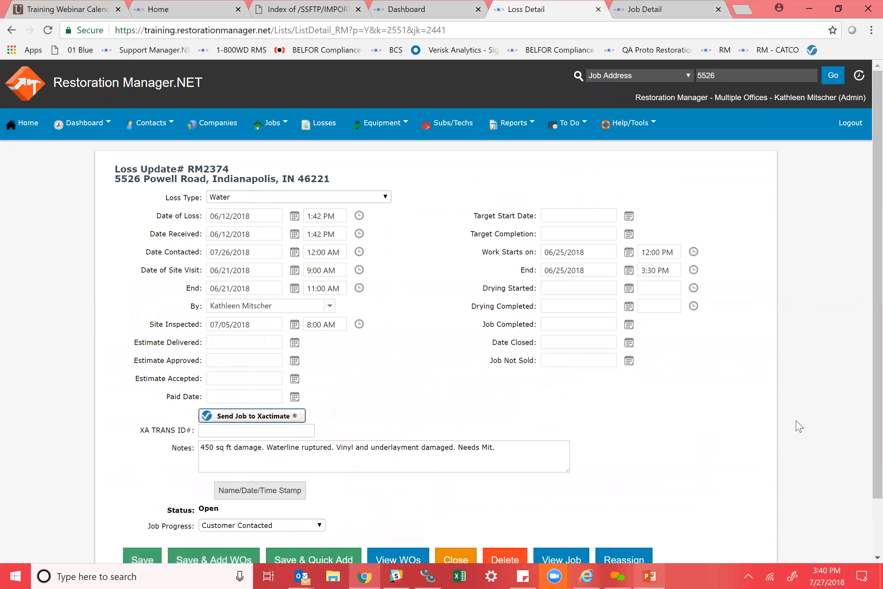
# Step: Save the loss and add a work order with progress New Work Order and status Open
pyautogui.scroll(-2, 866, 222)
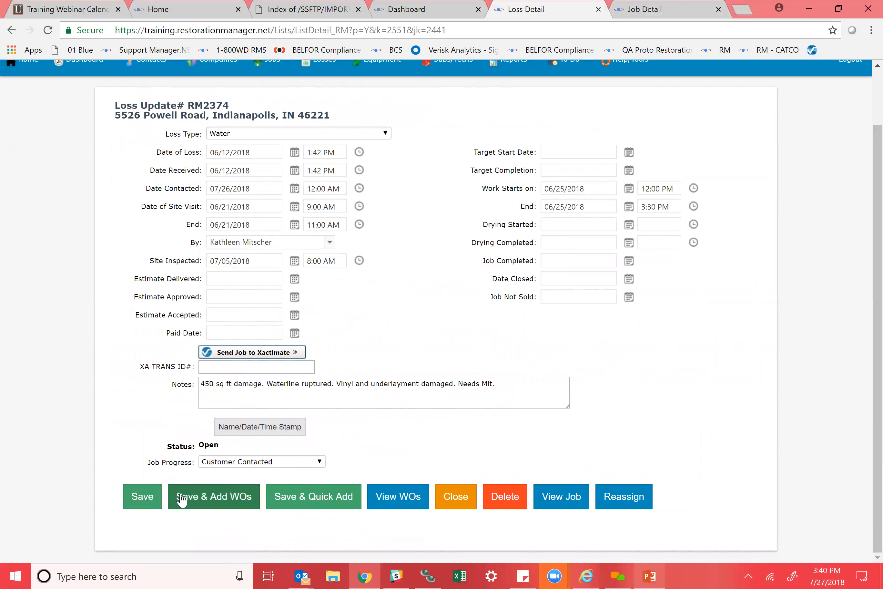
pyautogui.click(208, 503)
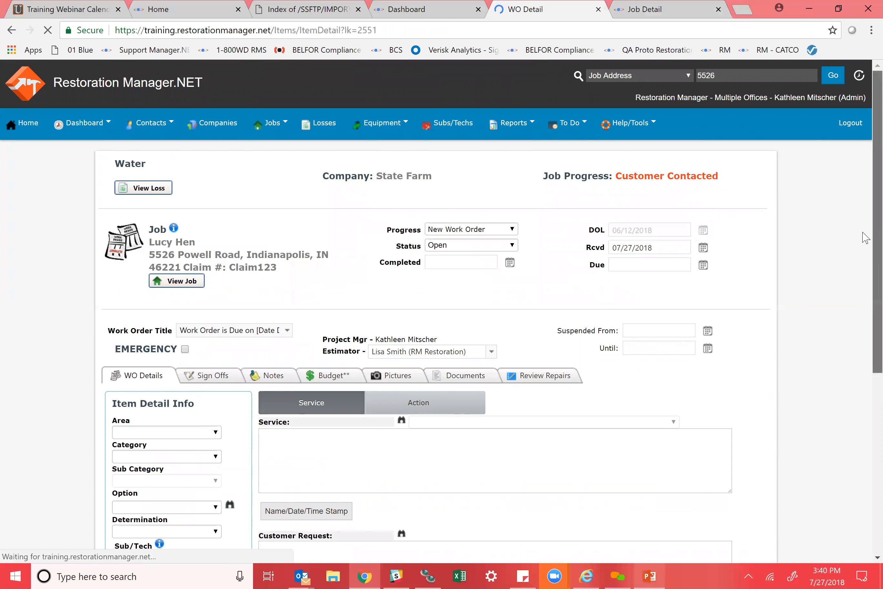
pyautogui.scroll(-1, 864, 262)
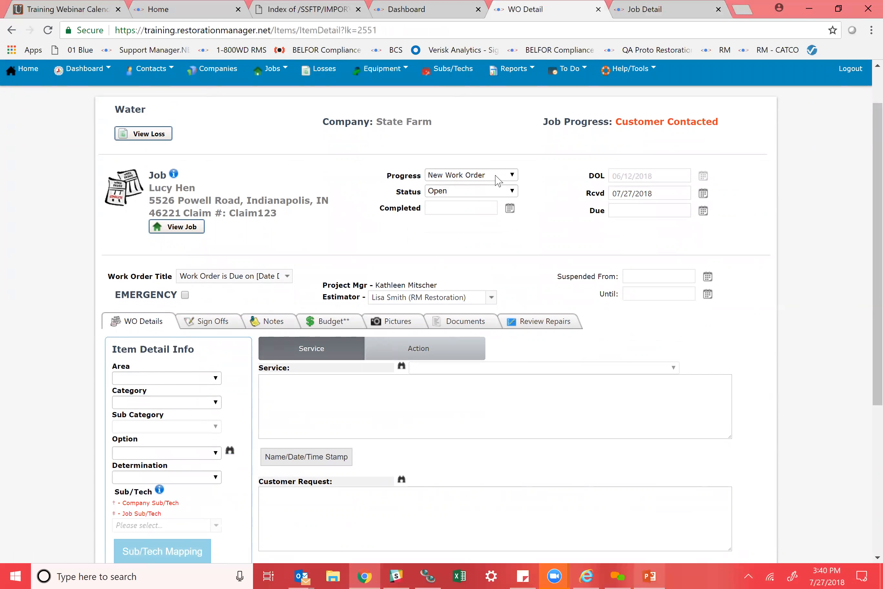
pyautogui.click(497, 179)
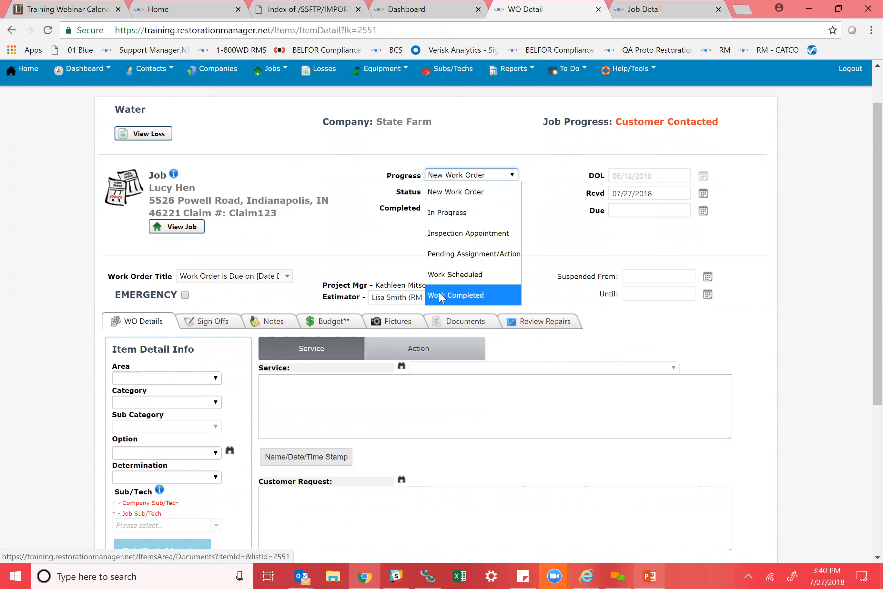
pyautogui.click(471, 198)
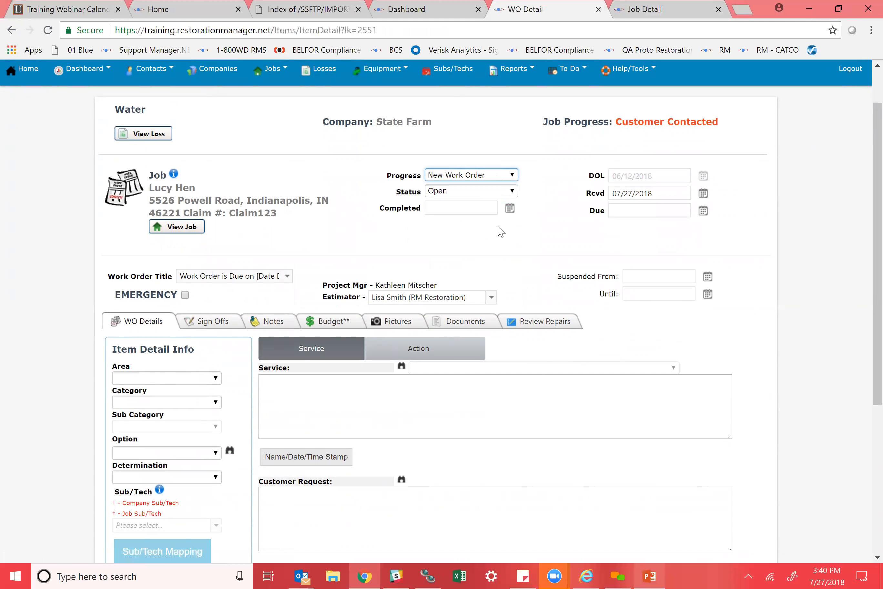
pyautogui.click(483, 192)
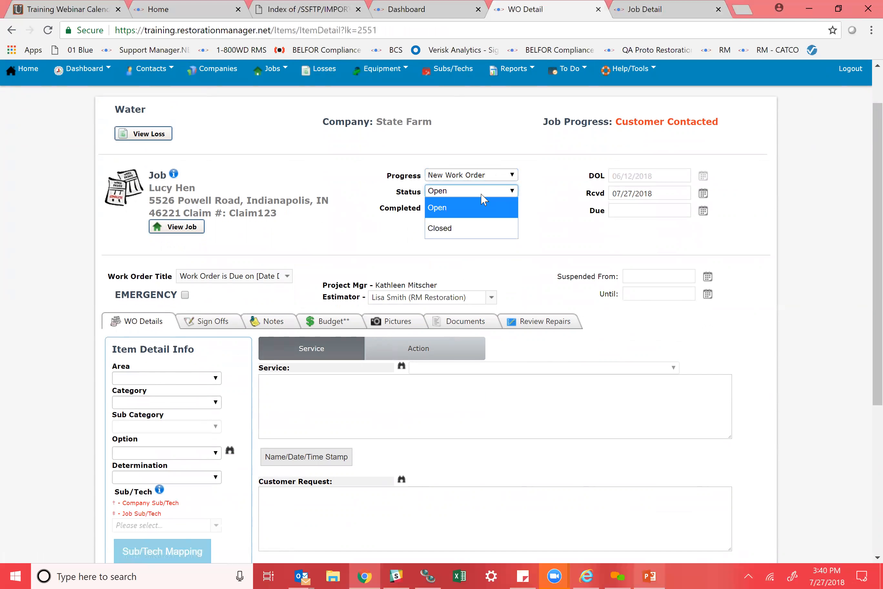
pyautogui.click(453, 205)
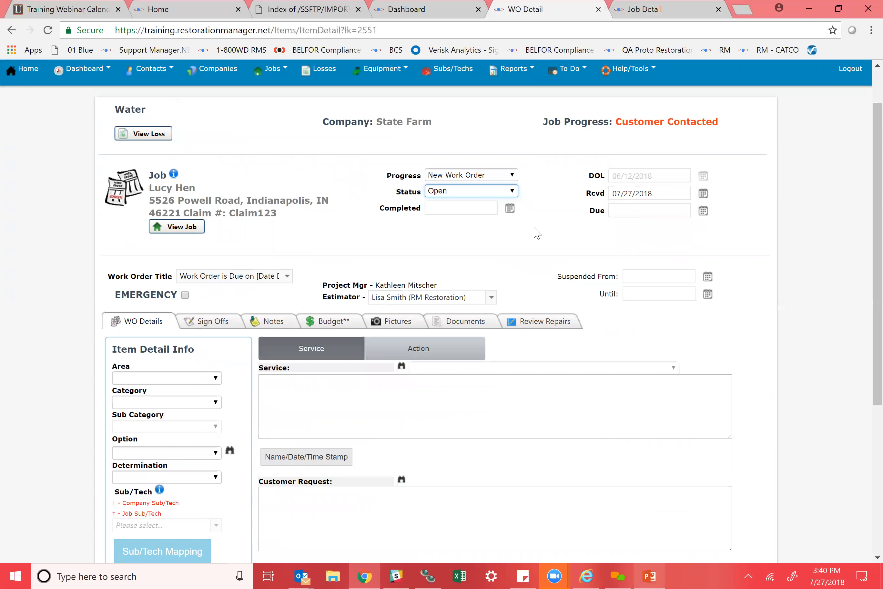
# Step: Set the work order's due date to 07/31/2018
pyautogui.click(662, 194)
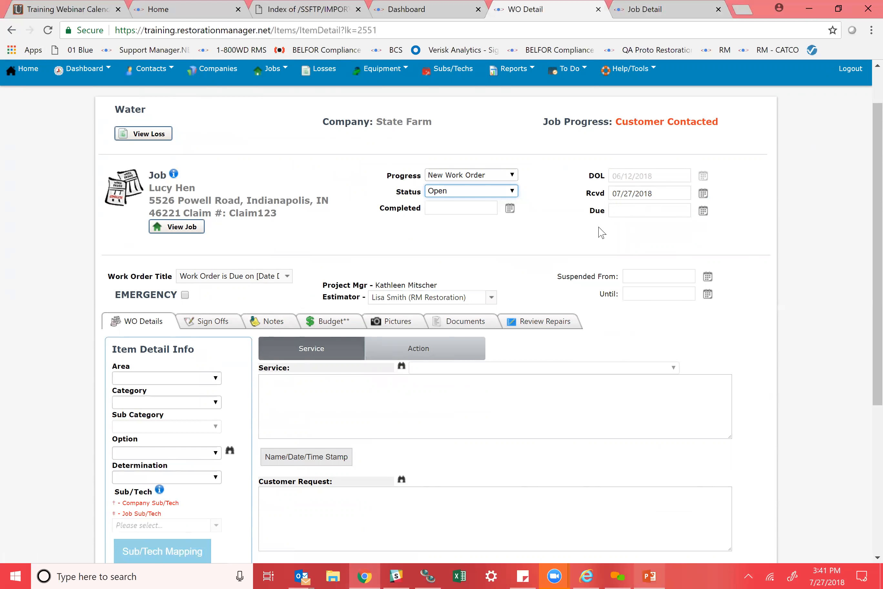
pyautogui.click(704, 212)
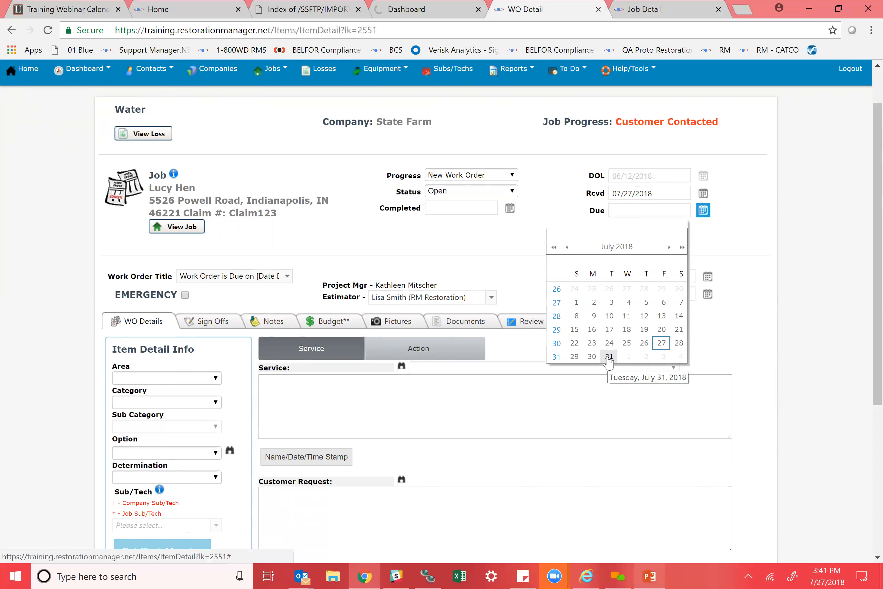
pyautogui.click(609, 357)
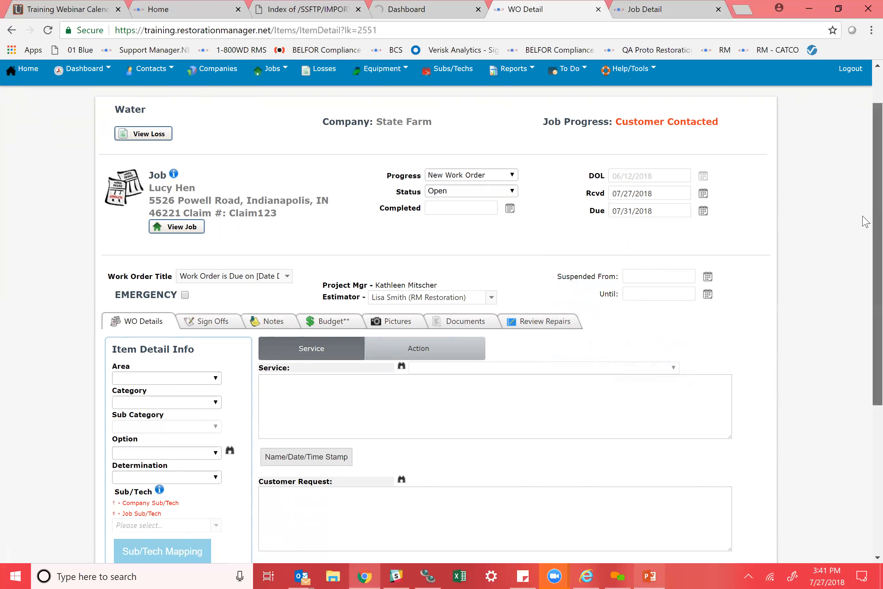
# Step: Review the available work order titles and select "Work Order is Due on [Date Due]"
pyautogui.scroll(-1, 865, 220)
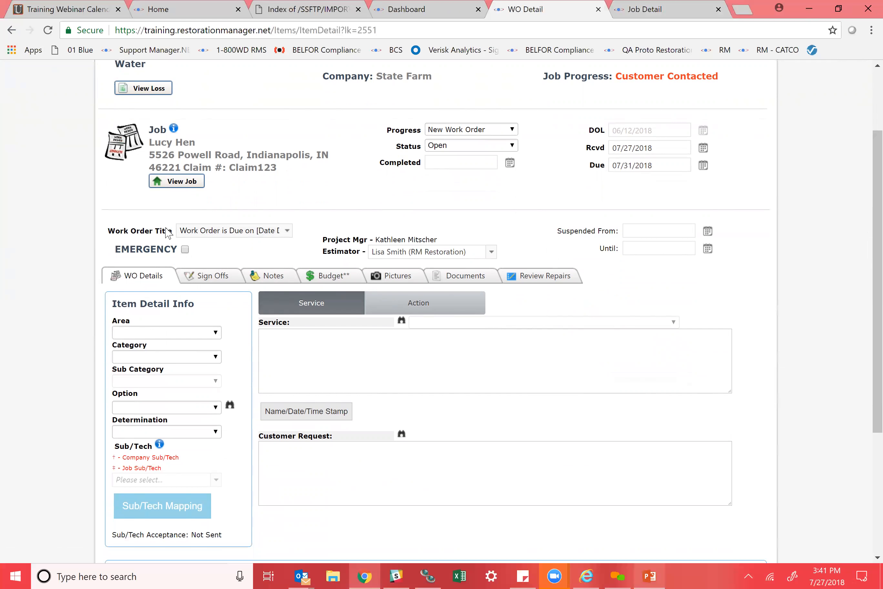
pyautogui.click(287, 230)
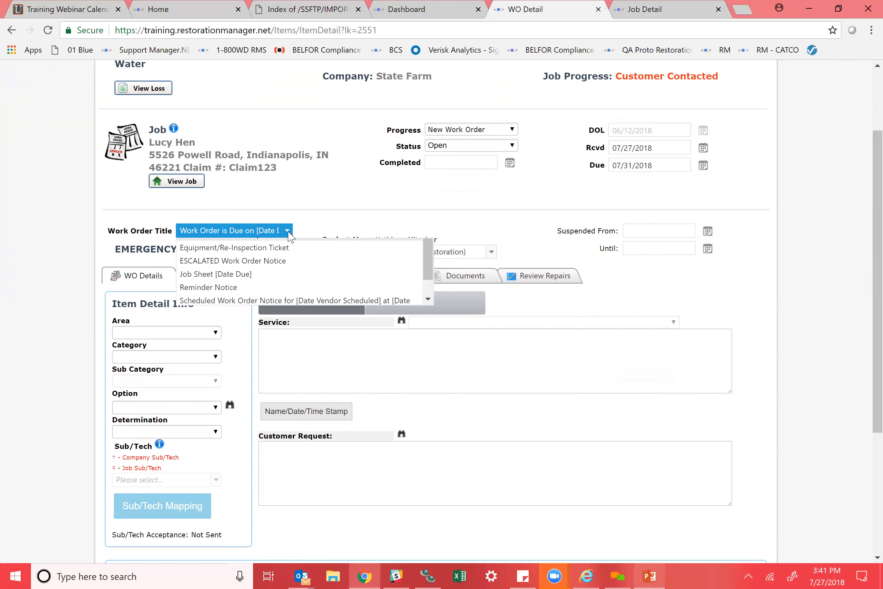
pyautogui.moveTo(428, 269)
pyautogui.mouseDown()
pyautogui.moveTo(427, 299)
pyautogui.moveTo(425, 264)
pyautogui.moveTo(424, 286)
pyautogui.mouseUp()
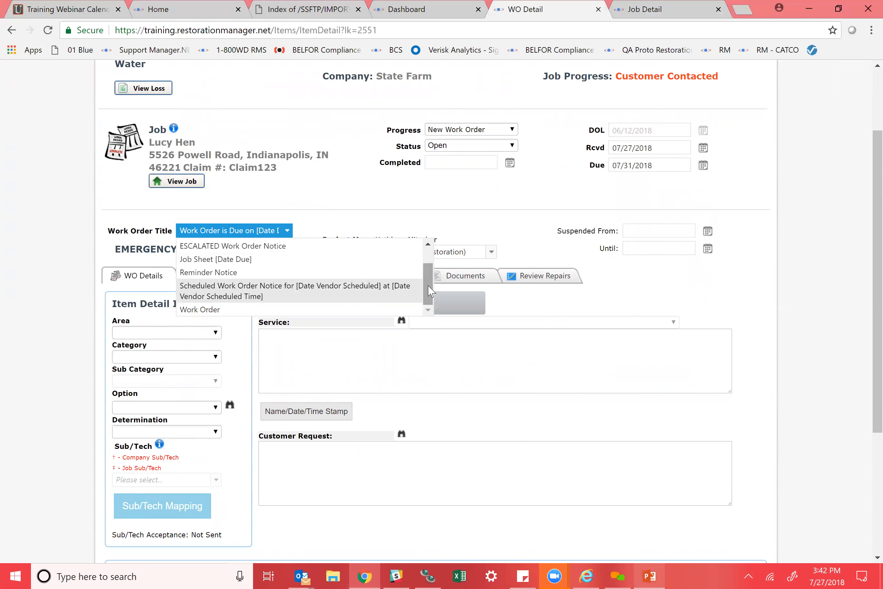
pyautogui.moveTo(428, 278)
pyautogui.mouseDown()
pyautogui.moveTo(428, 263)
pyautogui.moveTo(424, 270)
pyautogui.mouseUp()
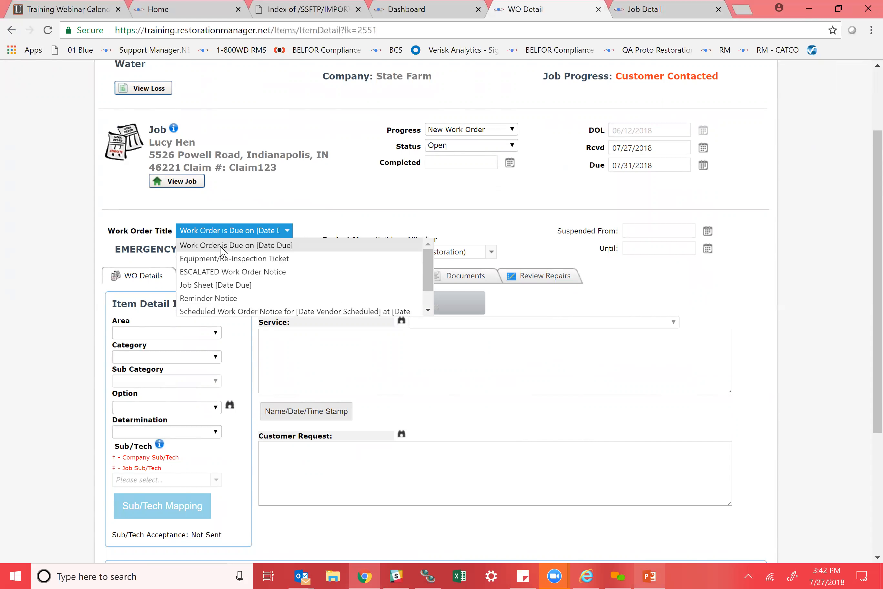
pyautogui.click(306, 249)
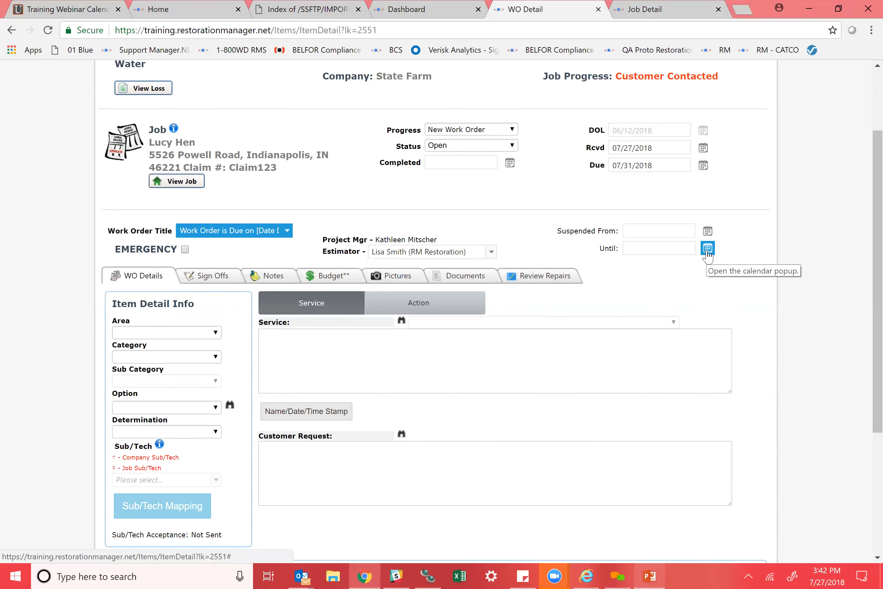
# Step: Set the work order's area to Family Room in the item detail info
pyautogui.scroll(-3, 865, 264)
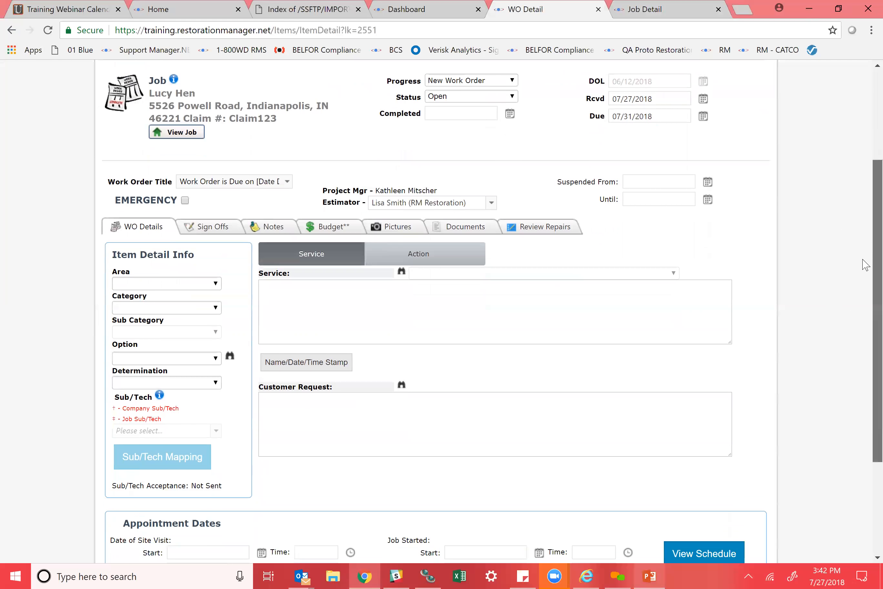
pyautogui.scroll(-3, 866, 264)
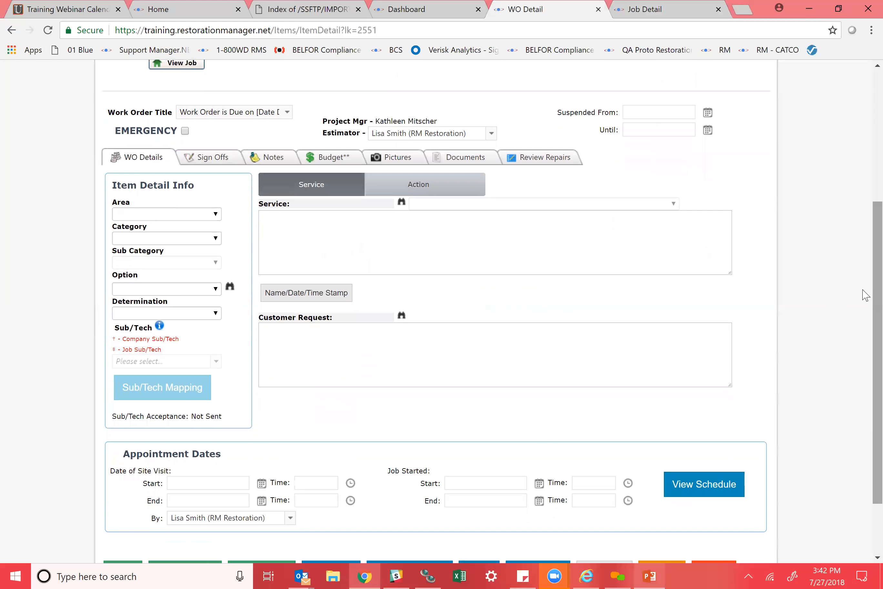
pyautogui.click(215, 215)
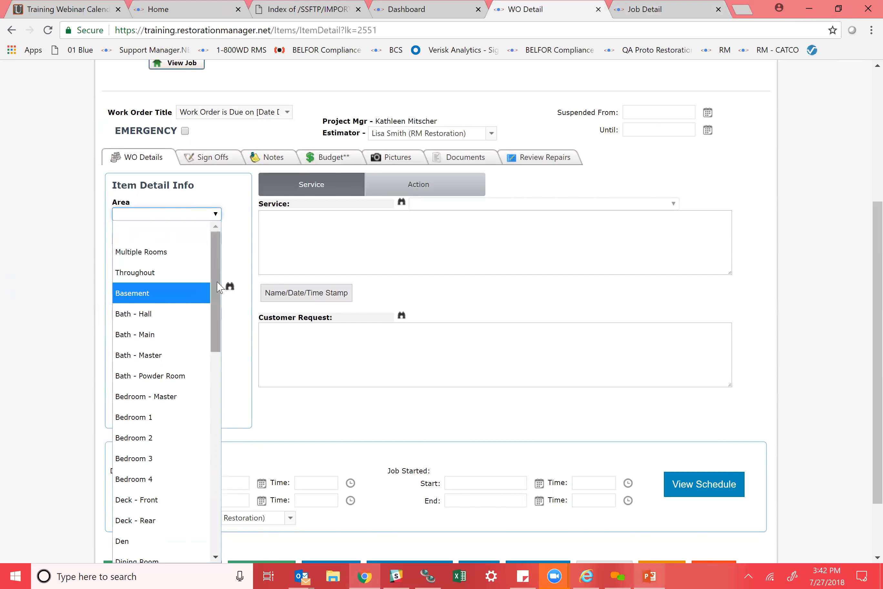
pyautogui.moveTo(218, 296); pyautogui.dragTo(218, 358)
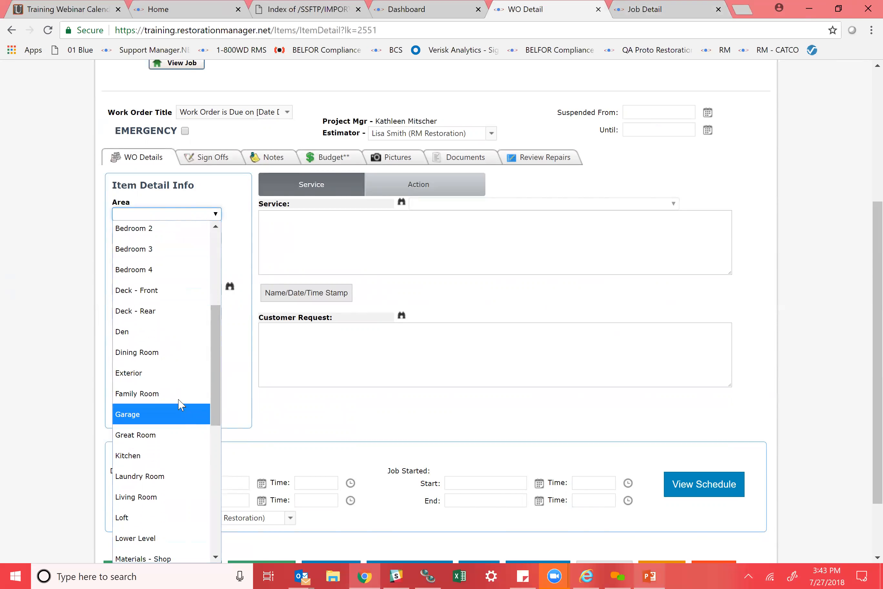
pyautogui.click(178, 394)
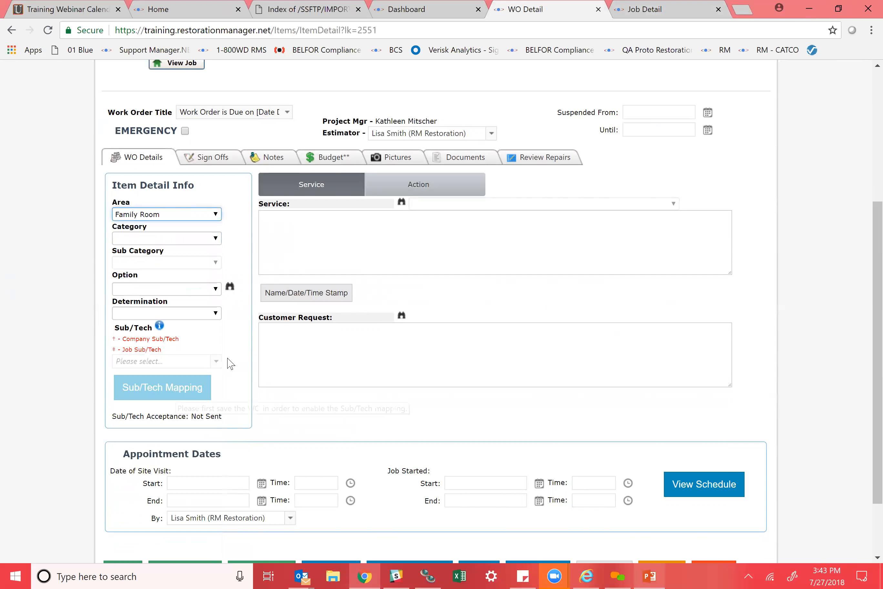
# Step: Set the work order's category to WTR-Extraction & Remediation
pyautogui.click(215, 239)
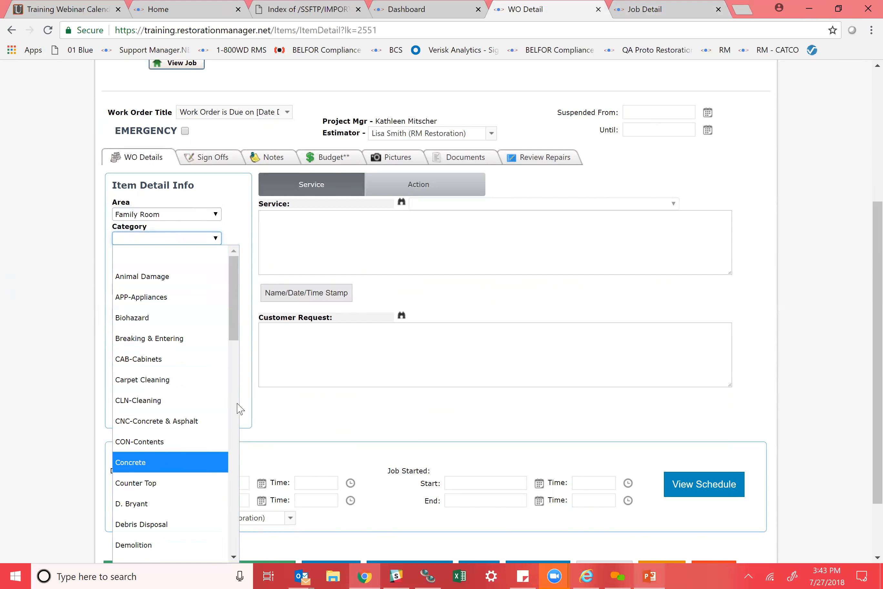
pyautogui.moveTo(235, 308)
pyautogui.mouseDown()
pyautogui.moveTo(234, 499)
pyautogui.moveTo(228, 303)
pyautogui.mouseUp()
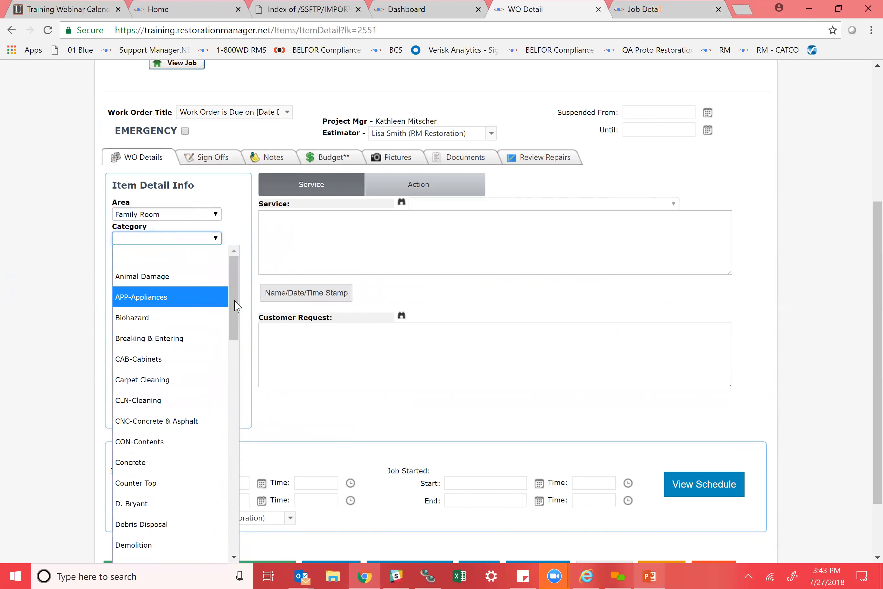
pyautogui.moveTo(233, 319); pyautogui.dragTo(228, 522)
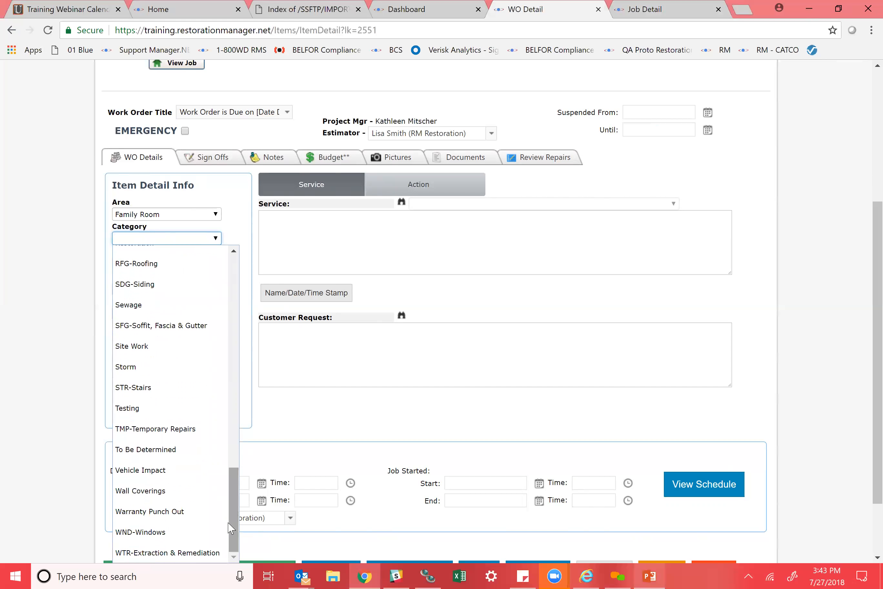
pyautogui.click(210, 556)
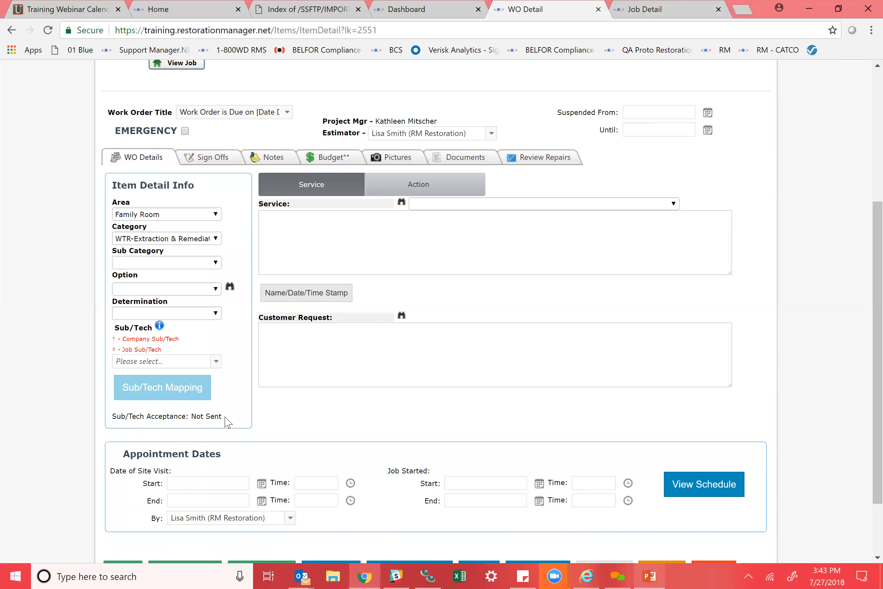
# Step: Set the work order's sub category to Toilet / Bath Overflow
pyautogui.click(191, 263)
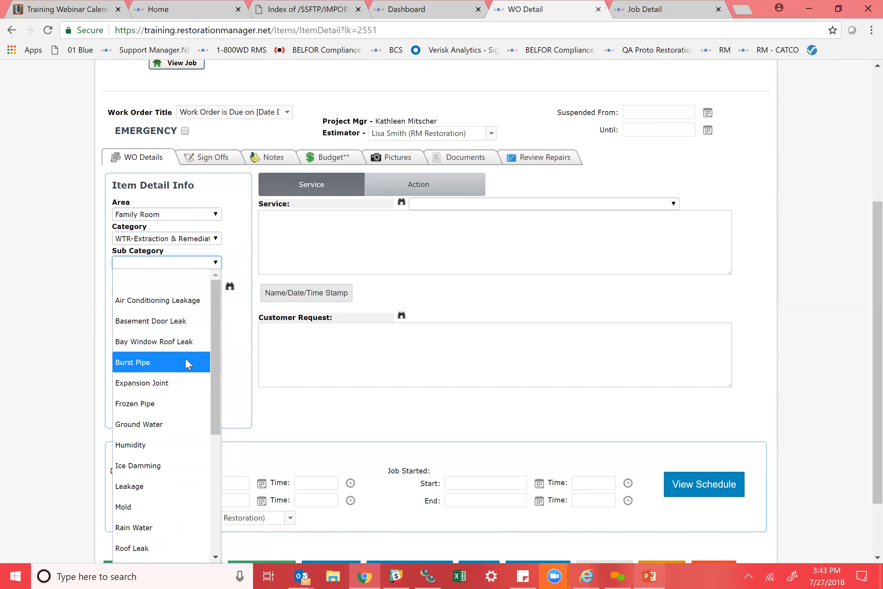
pyautogui.moveTo(219, 395); pyautogui.dragTo(220, 419)
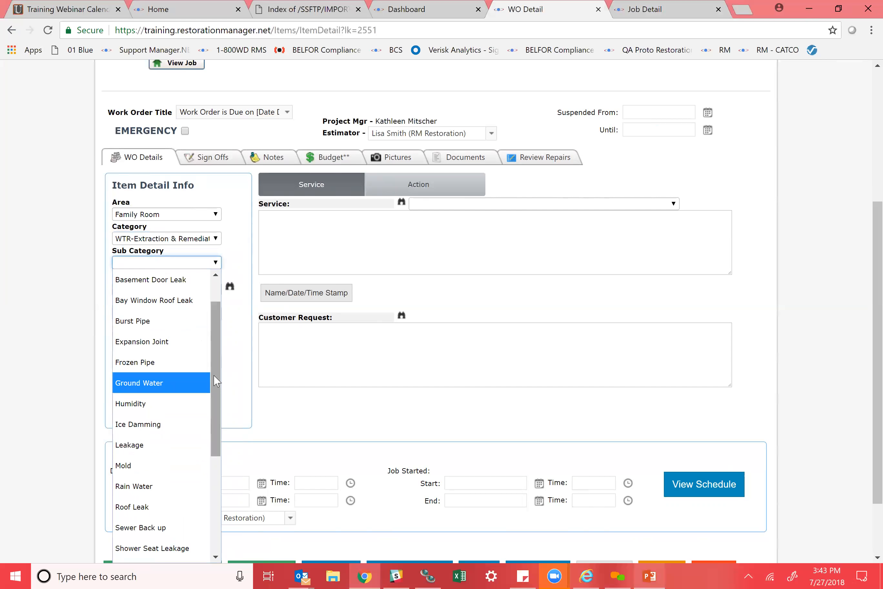
pyautogui.moveTo(217, 393); pyautogui.dragTo(217, 465)
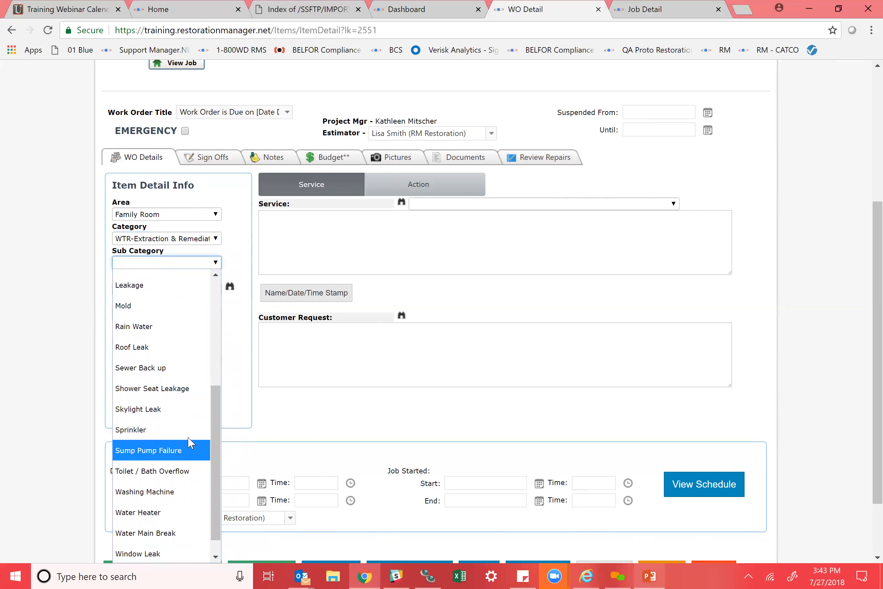
pyautogui.click(196, 472)
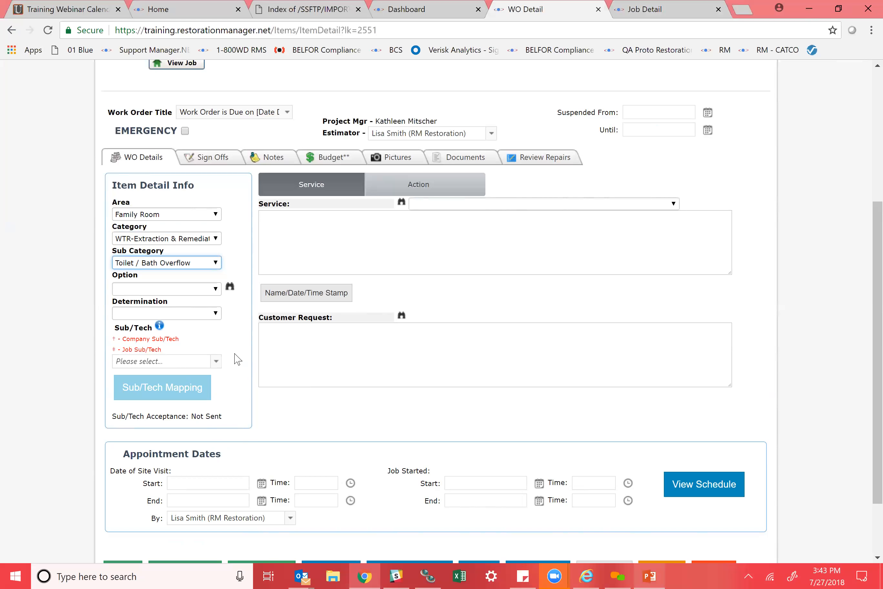
# Step: Browse the available subs/techs, filter them by "pl" and assign Fixup Plumbing to the work order
pyautogui.click(216, 362)
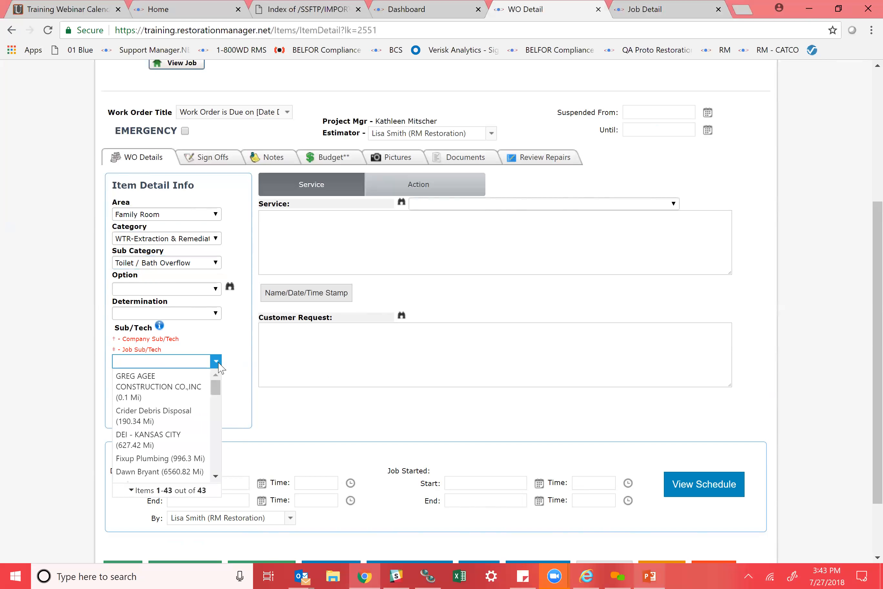
pyautogui.moveTo(217, 394); pyautogui.dragTo(220, 428)
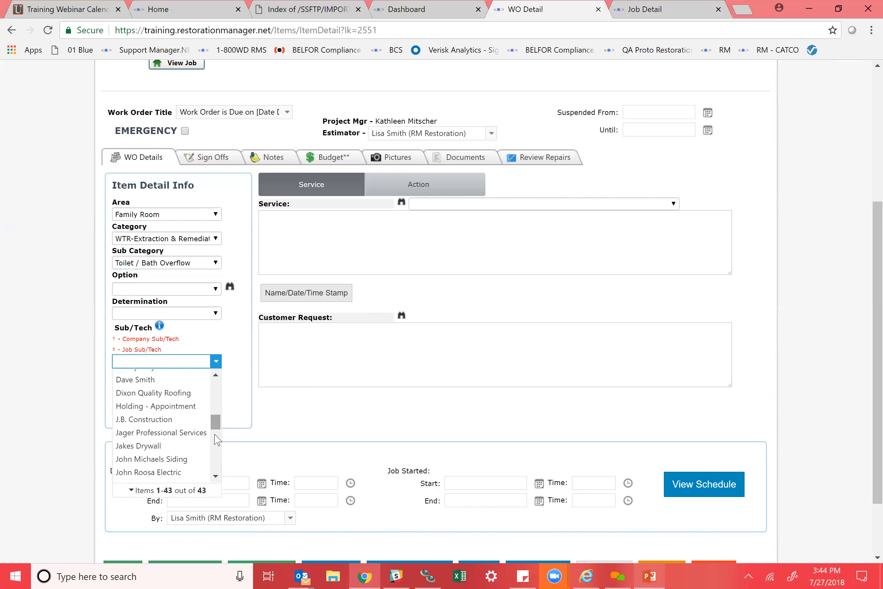
pyautogui.click(215, 477)
pyautogui.click(216, 477)
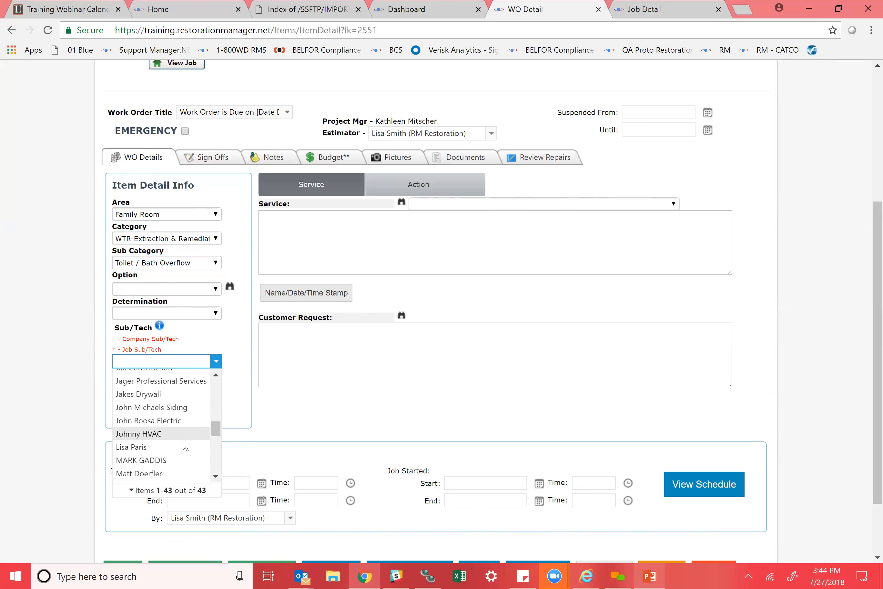
pyautogui.click(216, 477)
pyautogui.click(216, 478)
pyautogui.click(215, 477)
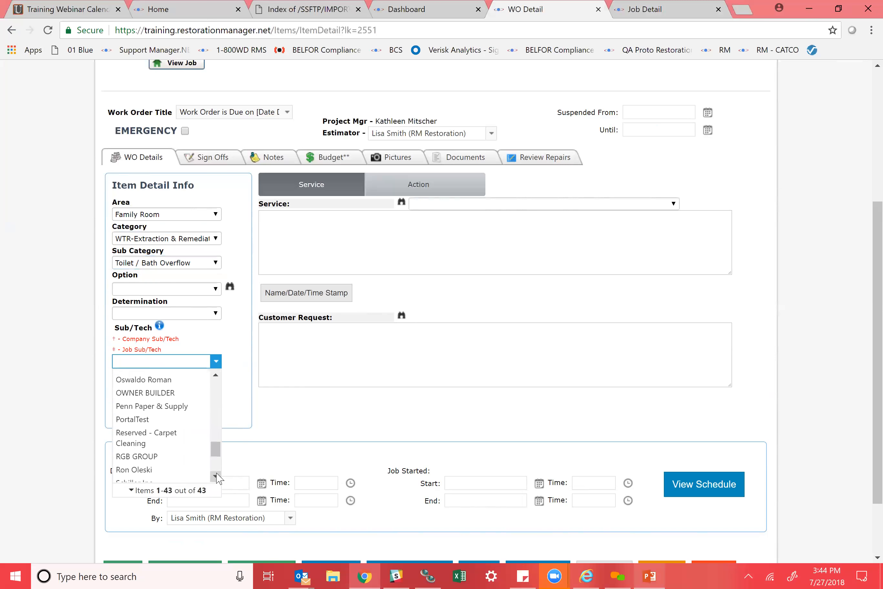
pyautogui.click(216, 477)
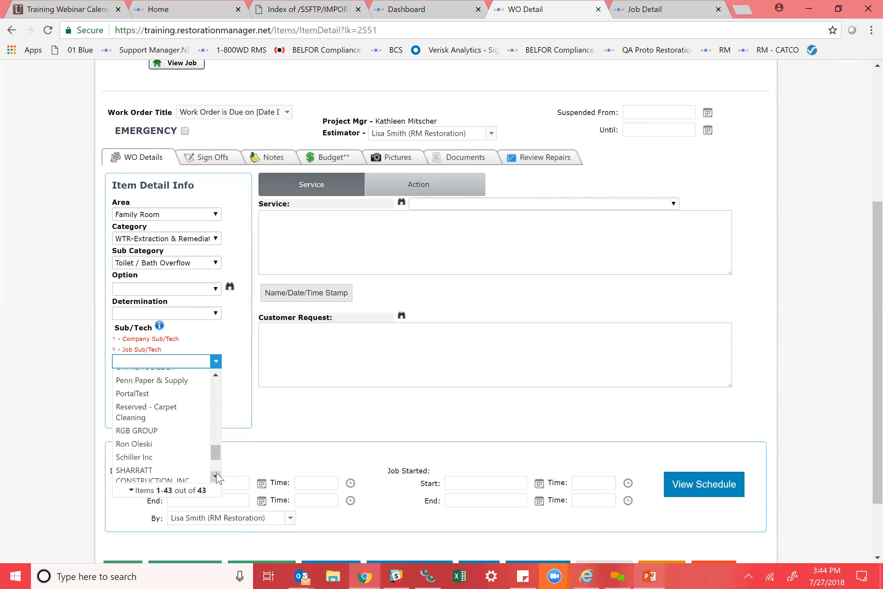
pyautogui.click(216, 362)
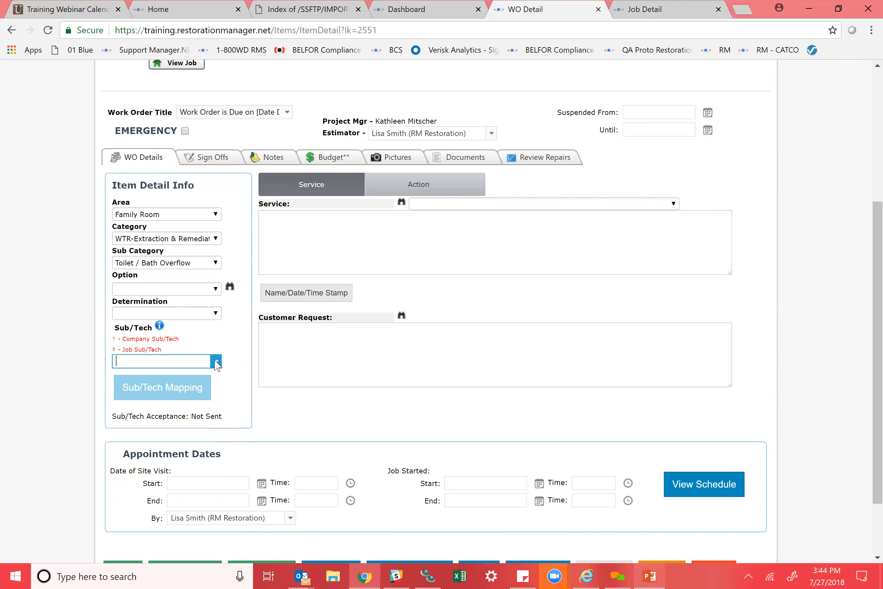
pyautogui.click(216, 363)
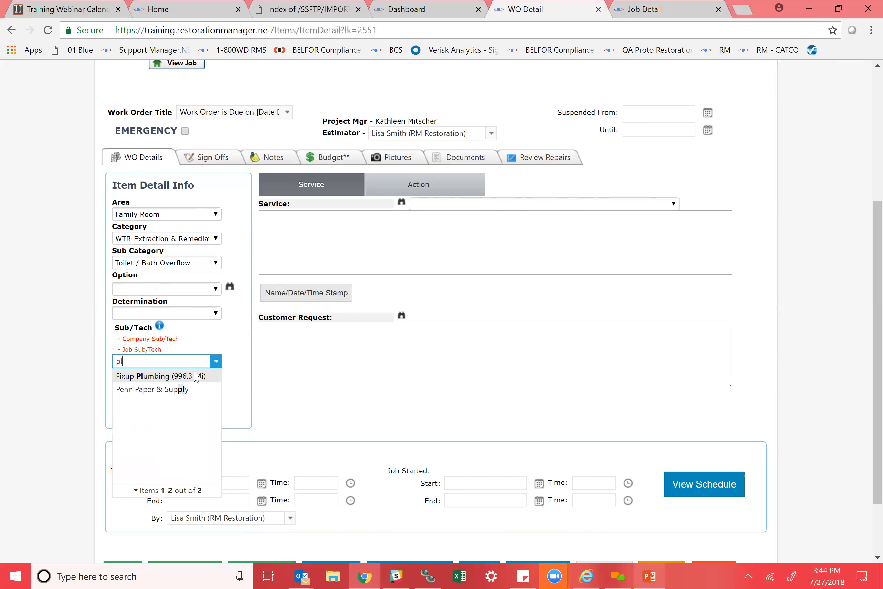
pyautogui.click(195, 376)
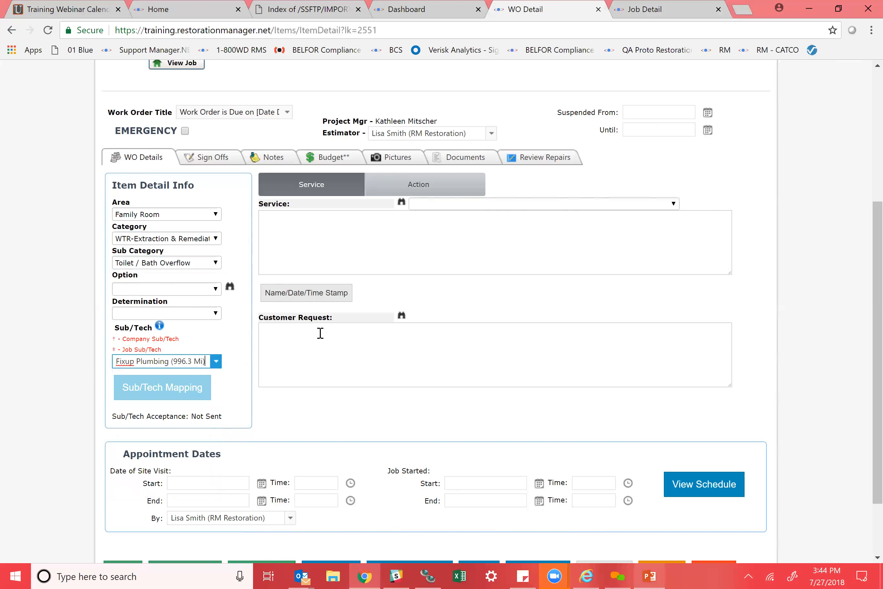
# Step: Enter the service description "Repair toilet line so mitigation can be performed." and add a name/date/time stamp
pyautogui.click(400, 224)
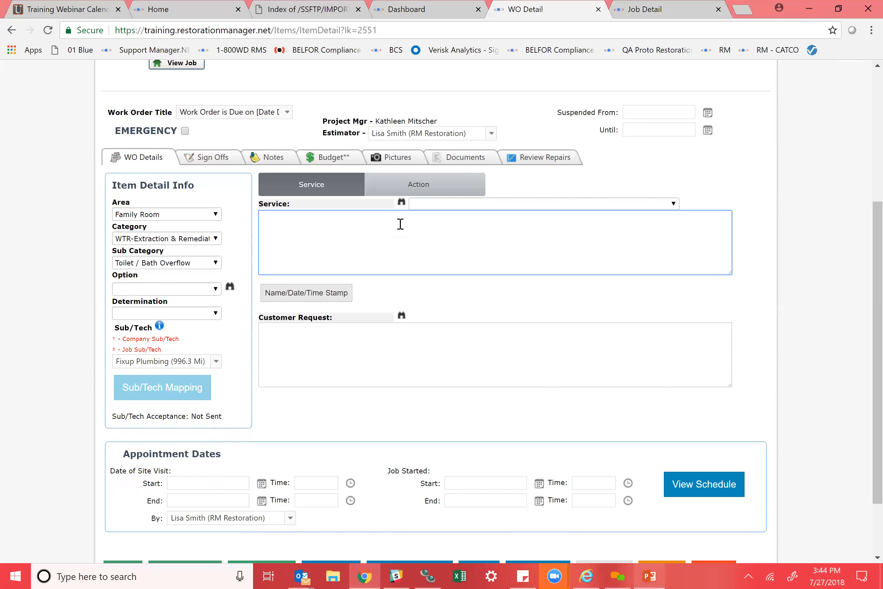
pyautogui.write('Repair toilet line so mitigatio')
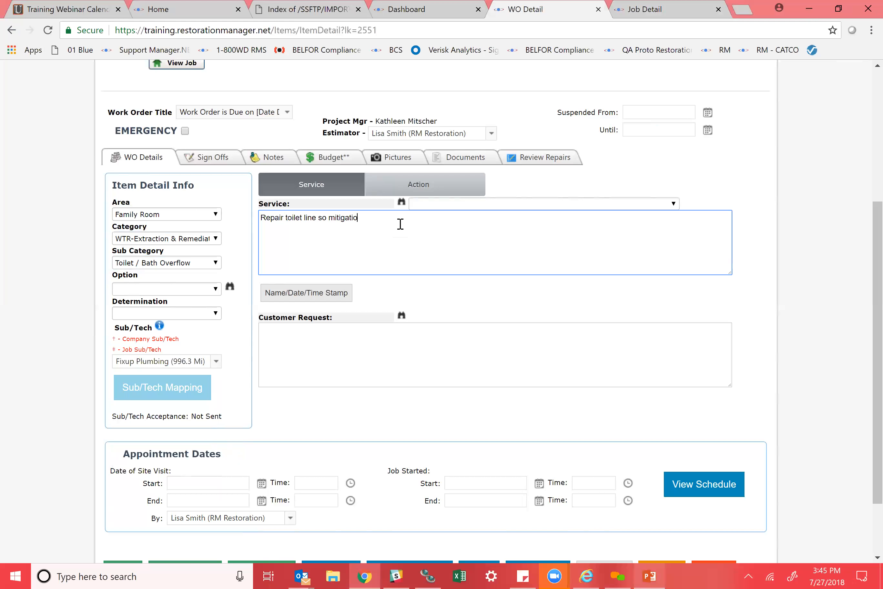
pyautogui.write('n can be performed.')
pyautogui.click(329, 294)
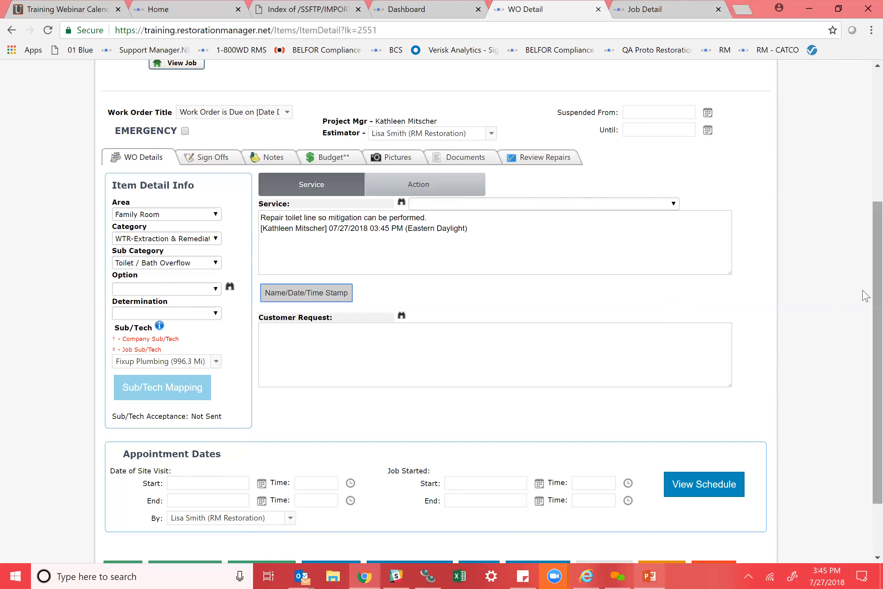
# Step: Set the Job Started start date to 07/31/2018 and decline updating the progress
pyautogui.scroll(-2, 864, 298)
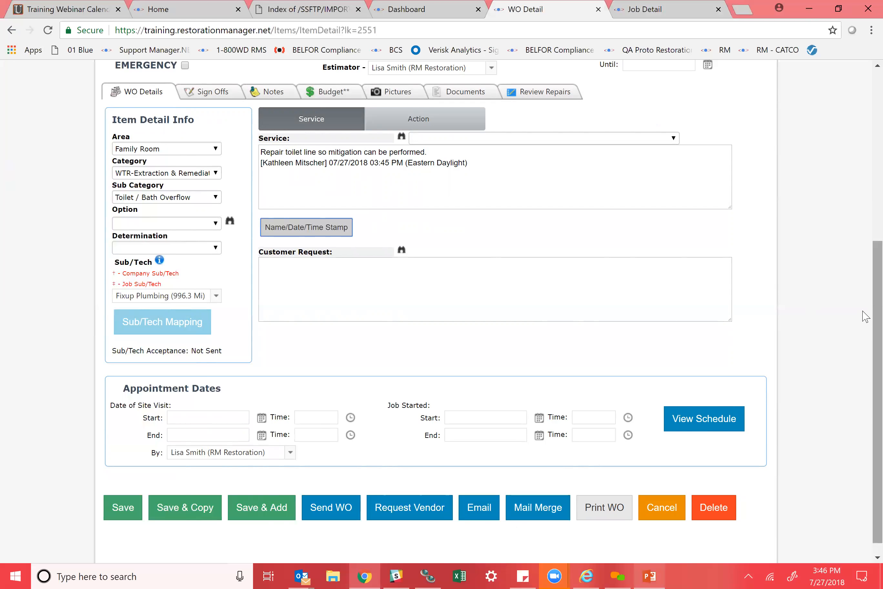
pyautogui.scroll(-1, 866, 331)
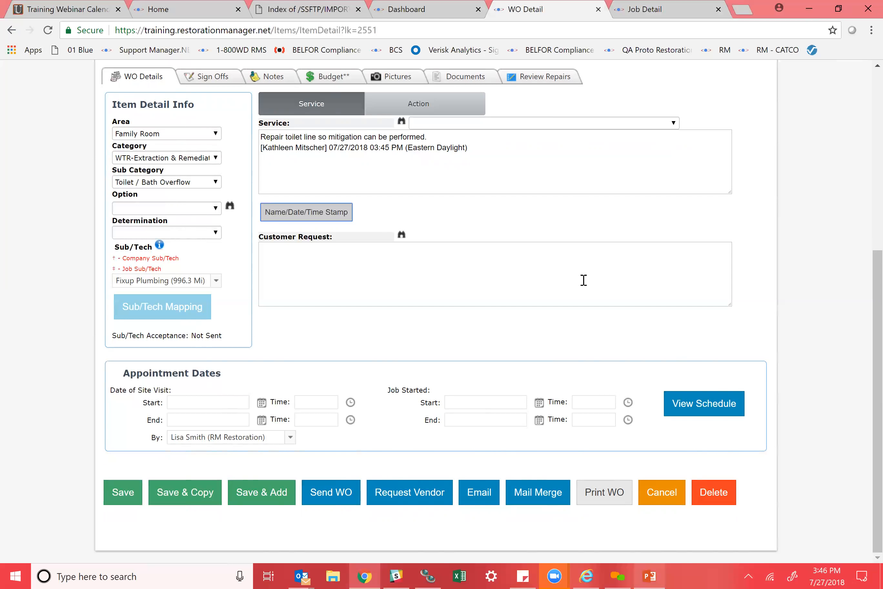
pyautogui.click(539, 402)
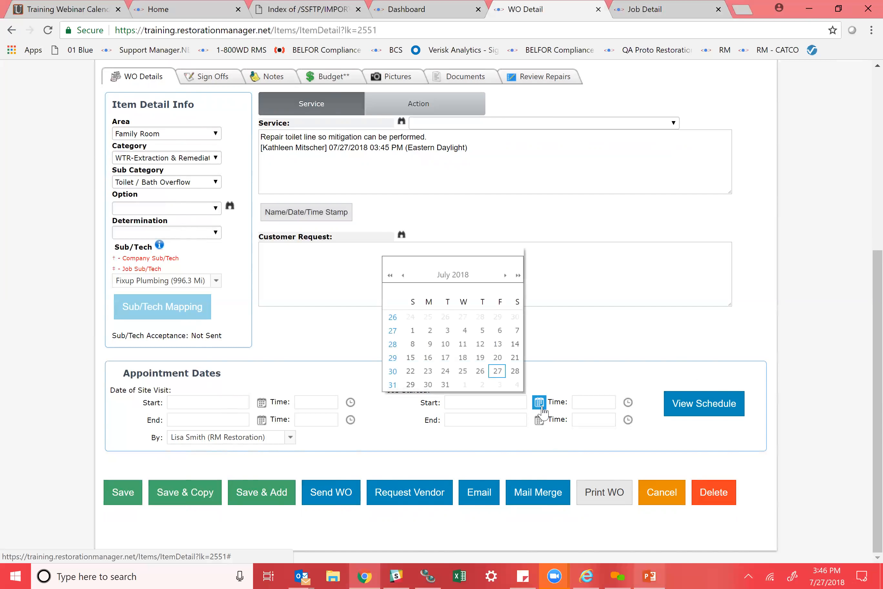
pyautogui.click(446, 385)
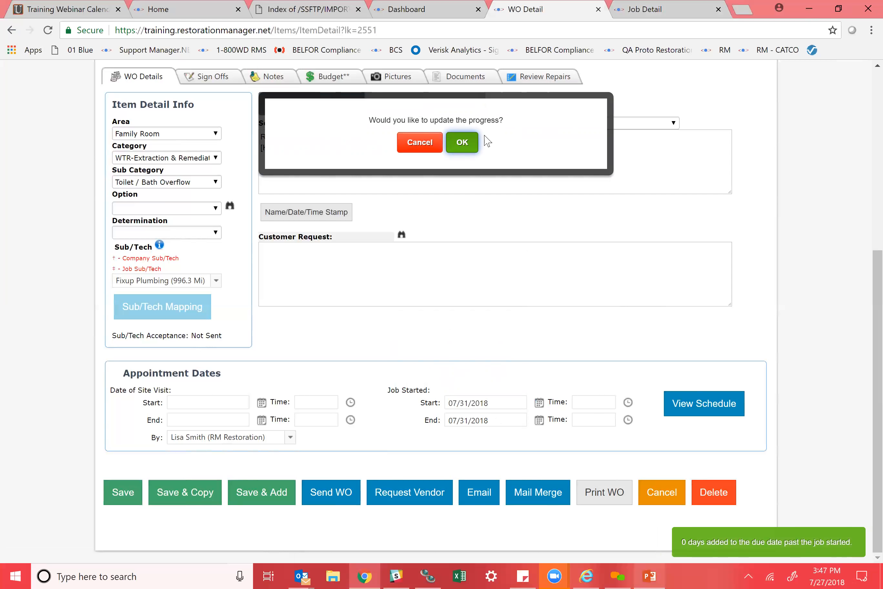
pyautogui.click(423, 145)
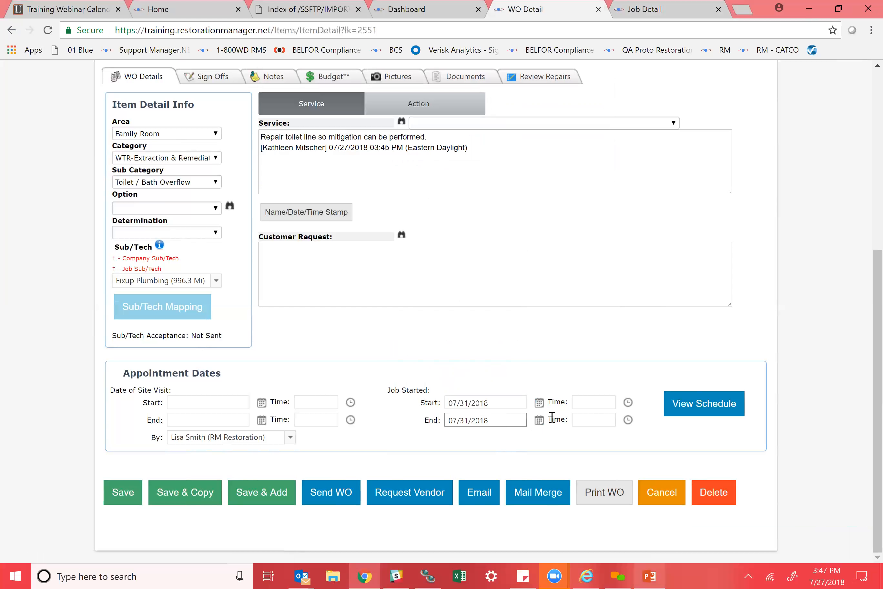
# Step: Set the Job Started start time to 9:00 AM and end time to 12:00 PM, and save the work order
pyautogui.click(539, 421)
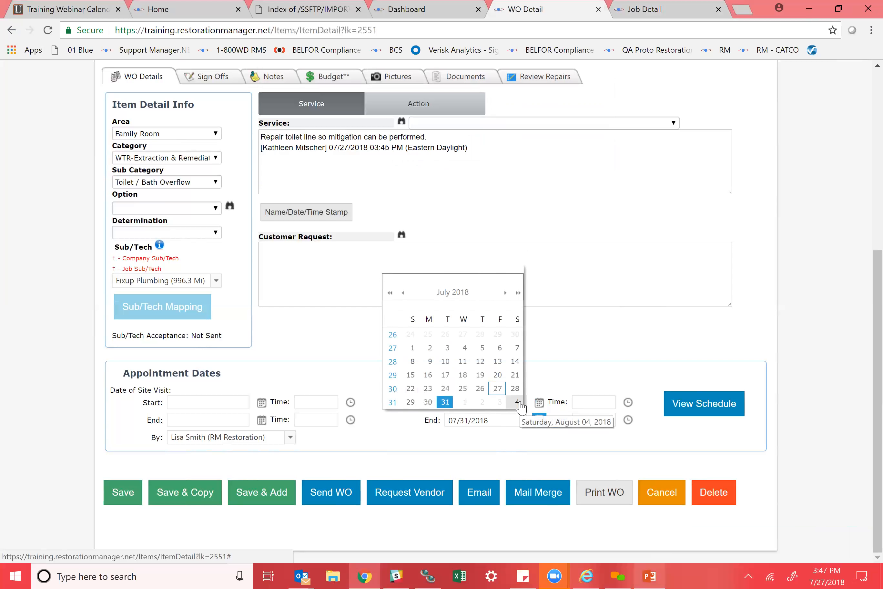
pyautogui.click(569, 372)
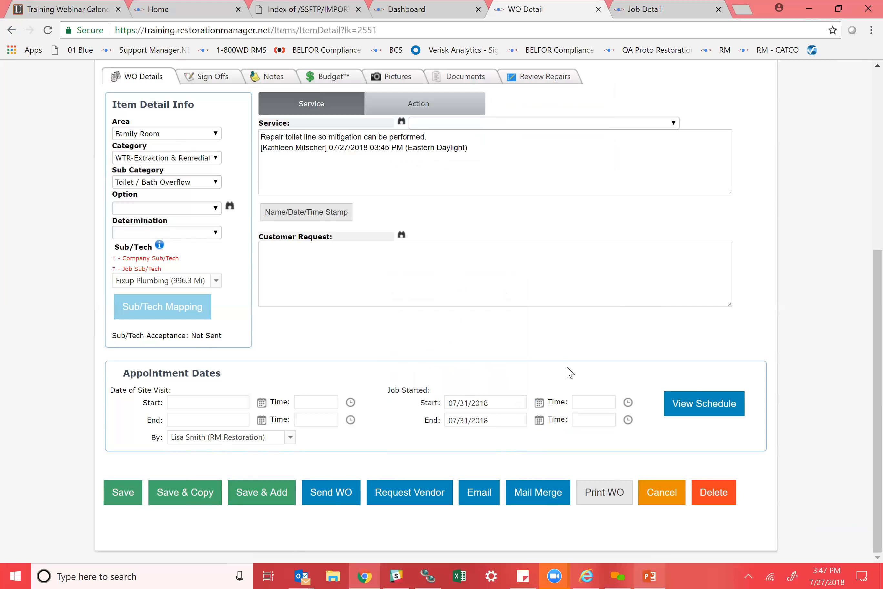
pyautogui.click(628, 404)
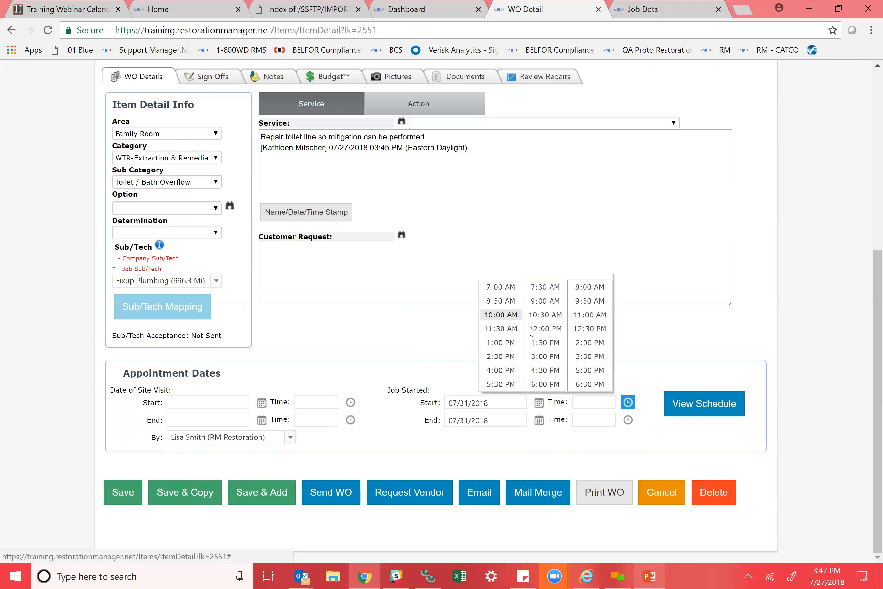
pyautogui.click(541, 303)
pyautogui.click(628, 419)
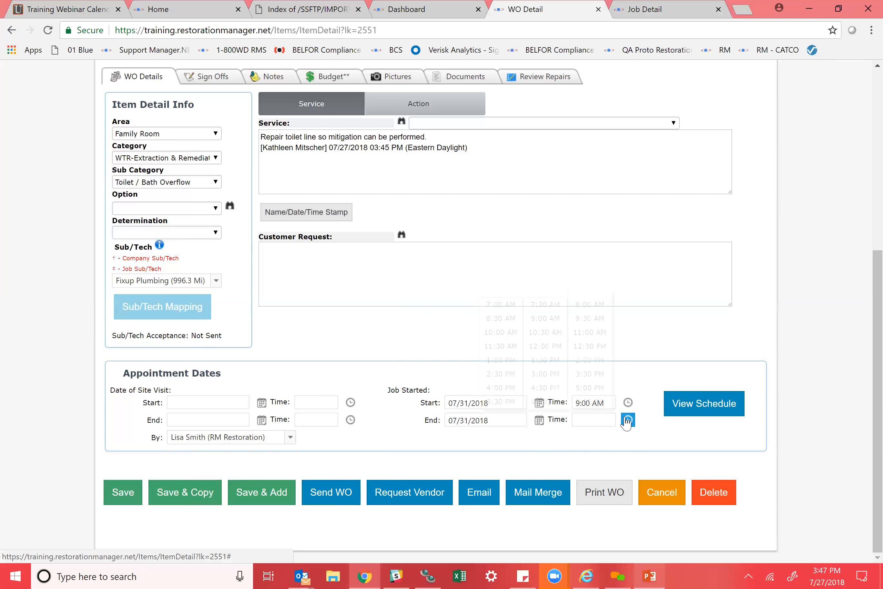
pyautogui.click(545, 346)
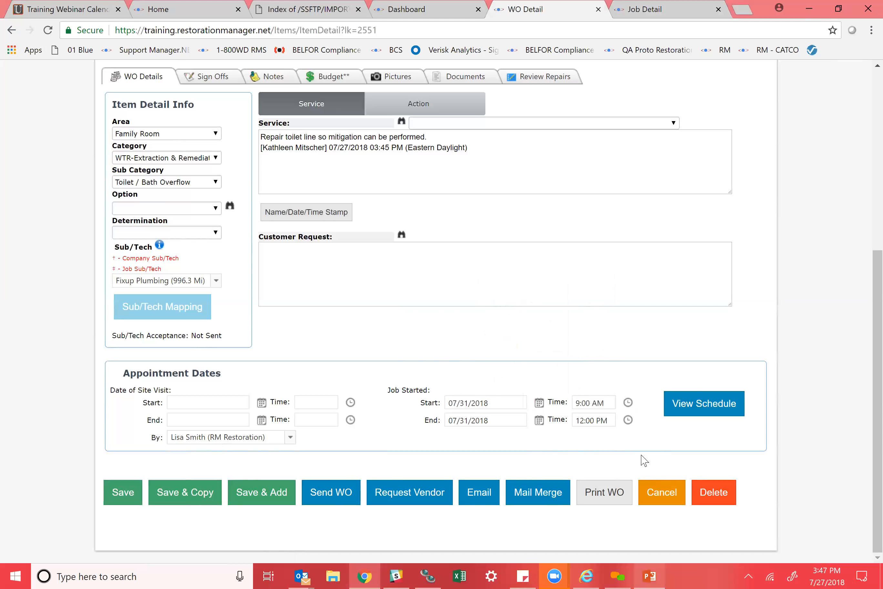
pyautogui.click(128, 494)
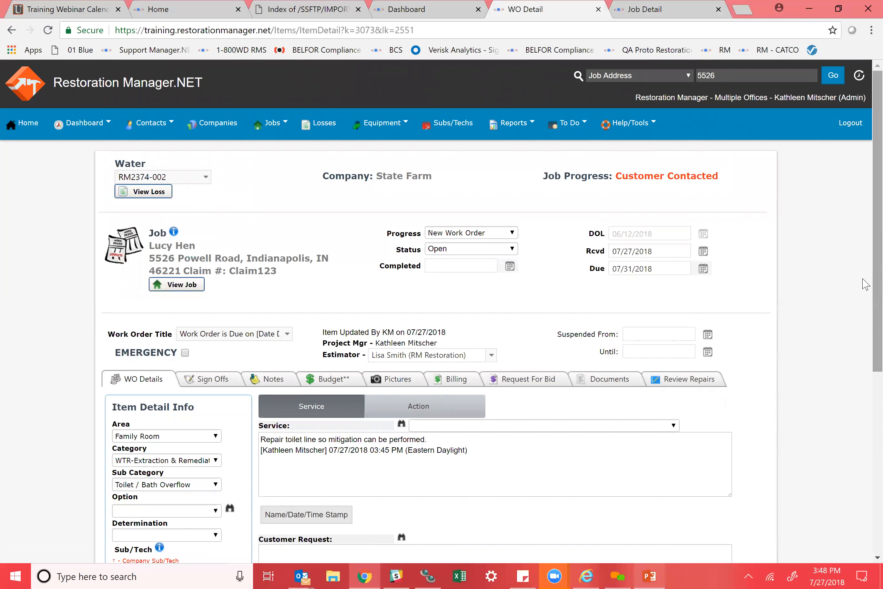
# Step: Review the saved work order's budget section, including the responsible party percentages and the cost fields
pyautogui.scroll(-1, 866, 331)
pyautogui.scroll(-2, 866, 330)
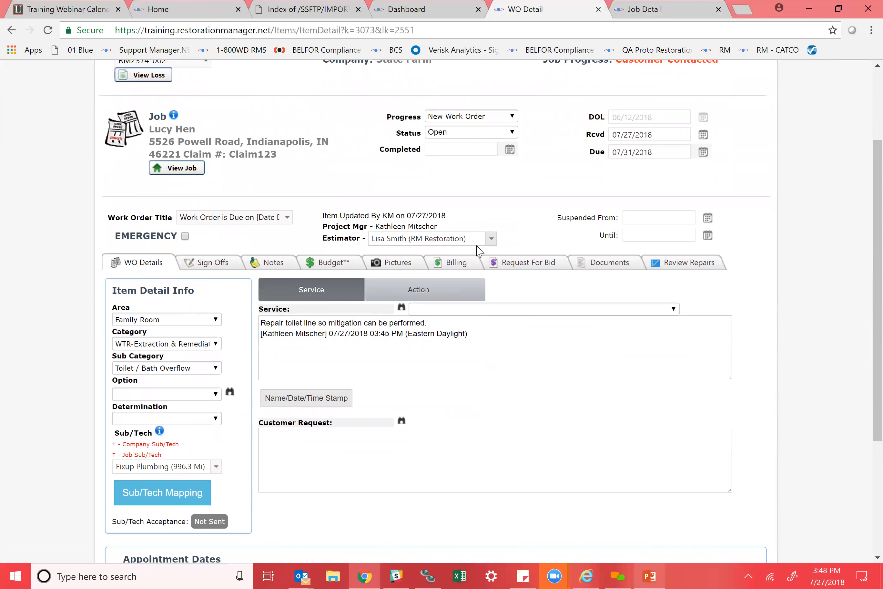
pyautogui.click(325, 268)
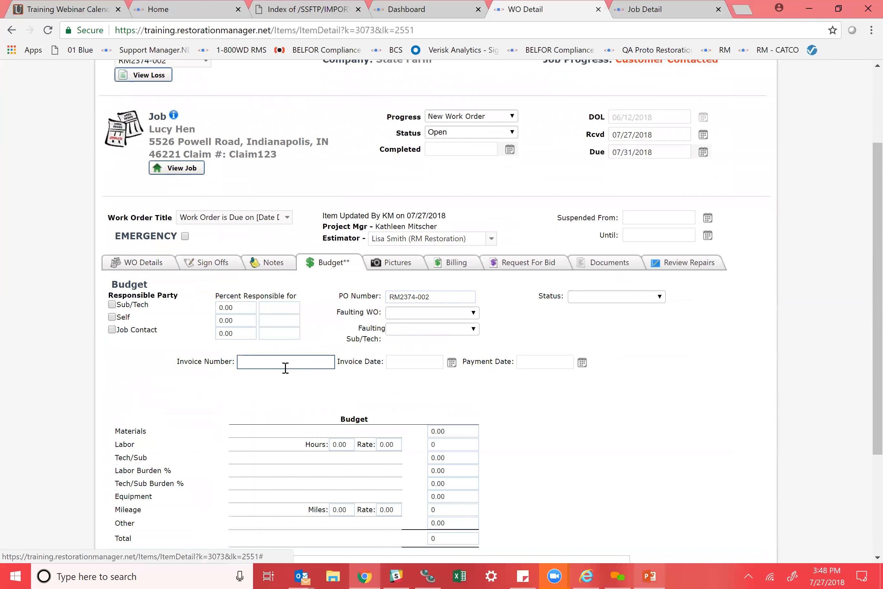
pyautogui.click(246, 331)
pyautogui.click(447, 526)
# Step: Choose the file images (1).jpg as Picture 1 in the work order's pictures
pyautogui.click(412, 270)
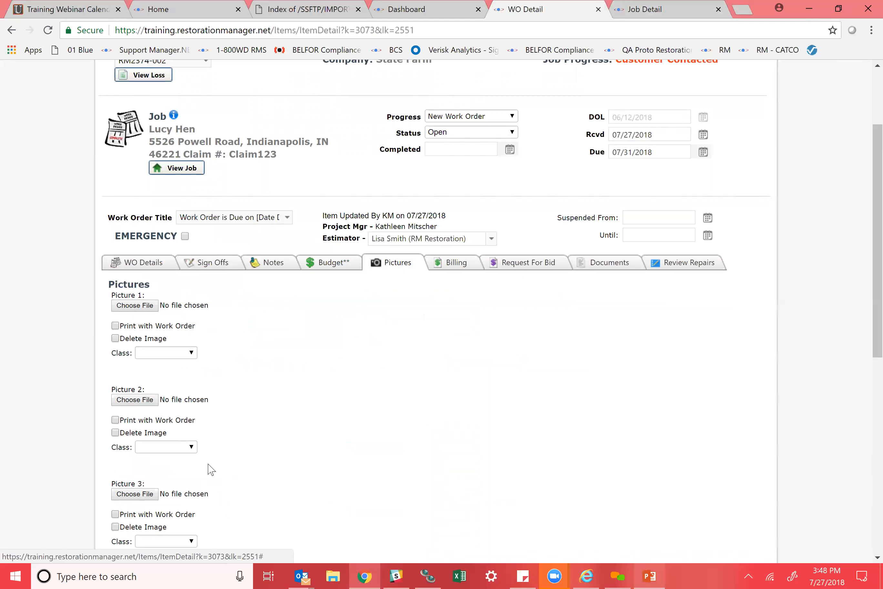
pyautogui.click(122, 306)
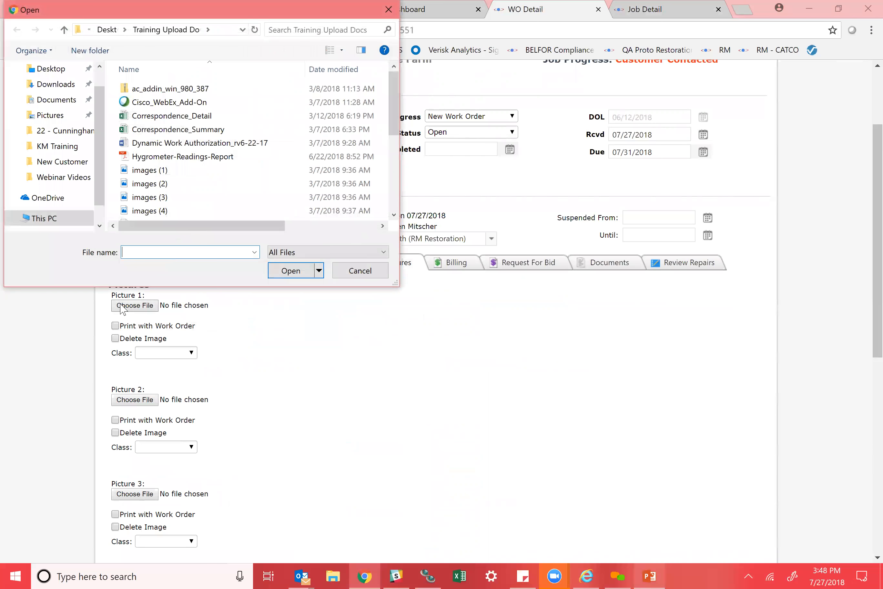
pyautogui.click(188, 172)
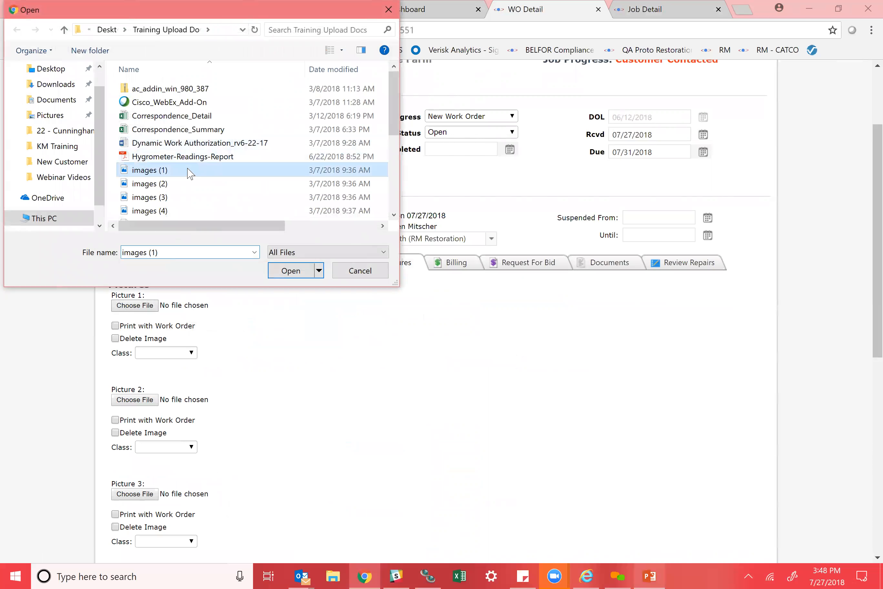
pyautogui.click(276, 273)
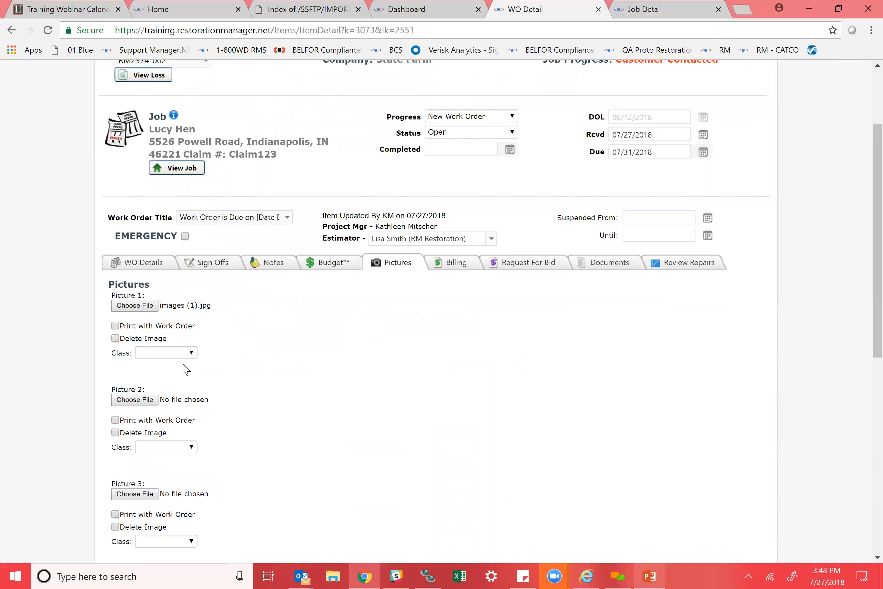
# Step: Classify Picture 1 as Before Repair and set it to print with the work order
pyautogui.click(180, 354)
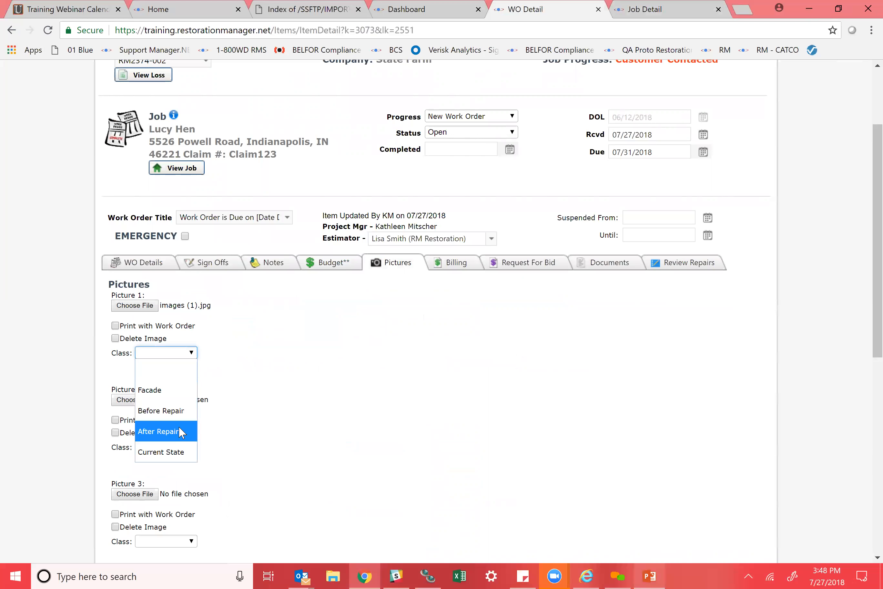
pyautogui.click(175, 417)
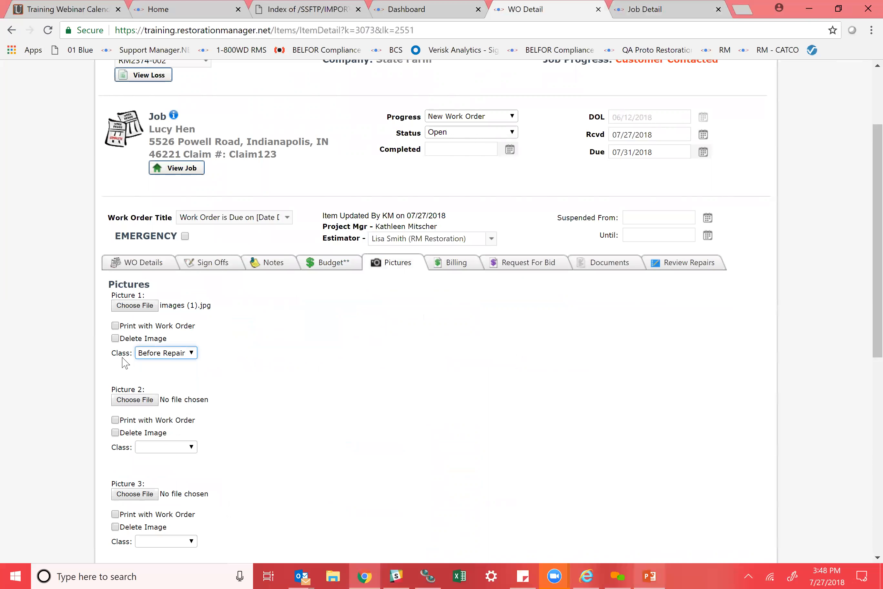
pyautogui.click(115, 326)
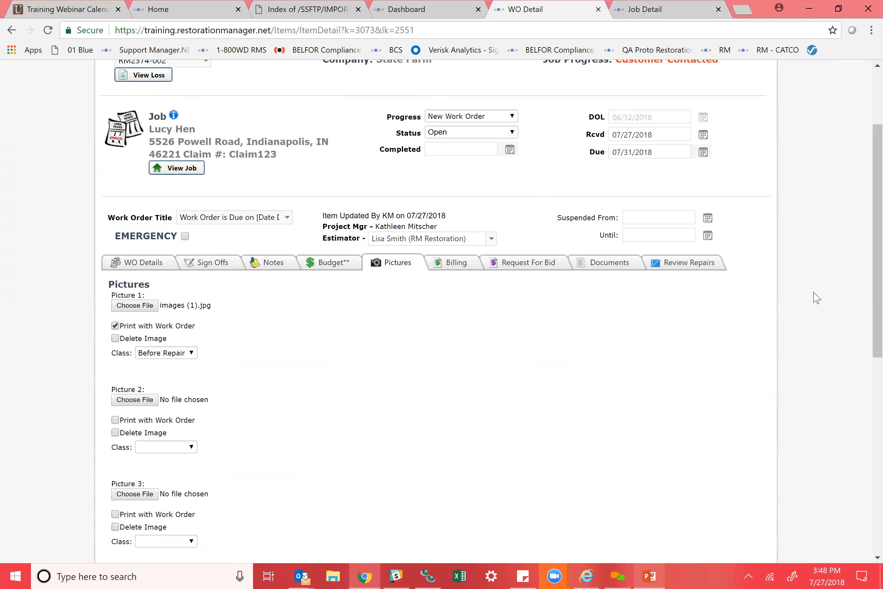
# Step: Save the work order and upload the chosen picture
pyautogui.scroll(-2, 864, 380)
pyautogui.scroll(-6, 867, 418)
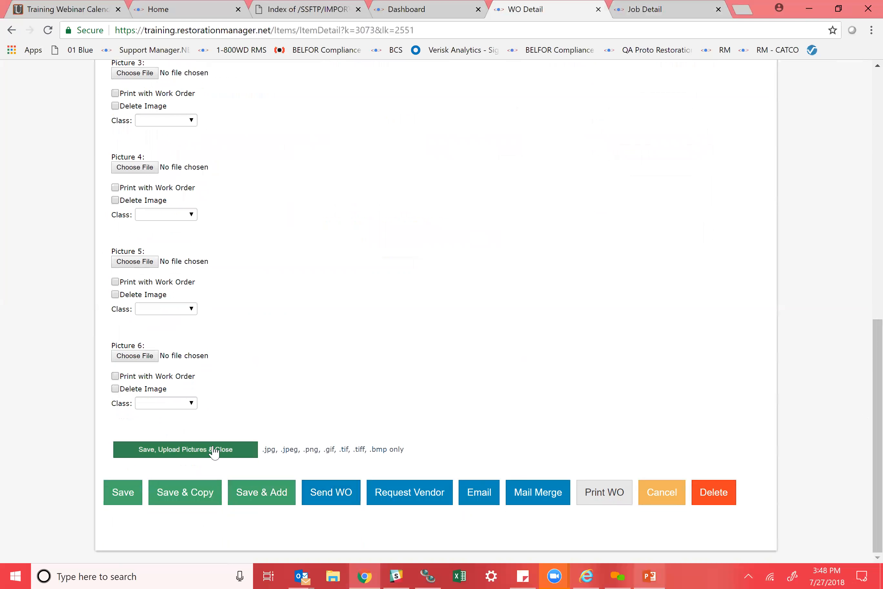
pyautogui.click(214, 453)
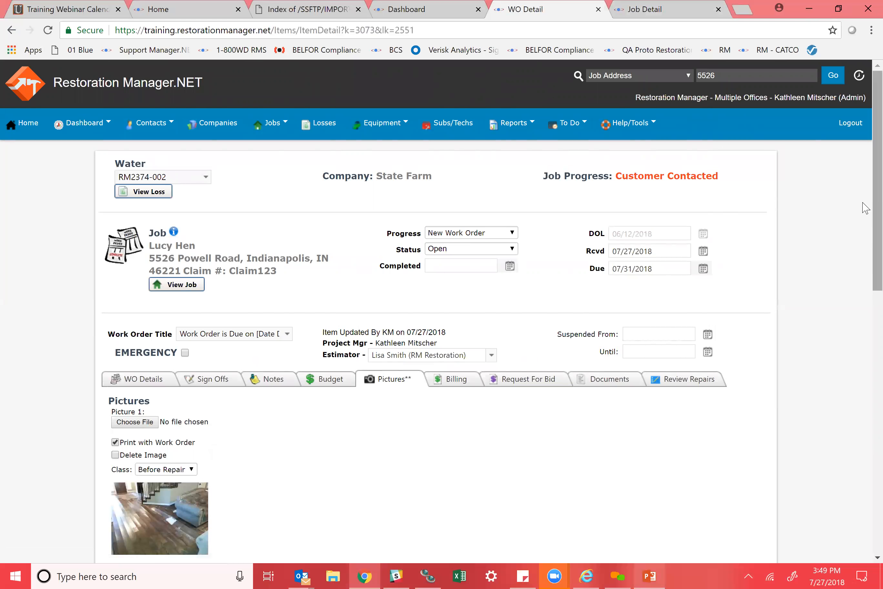
# Step: Open the work order's documents and start a new document entry
pyautogui.scroll(-4, 863, 247)
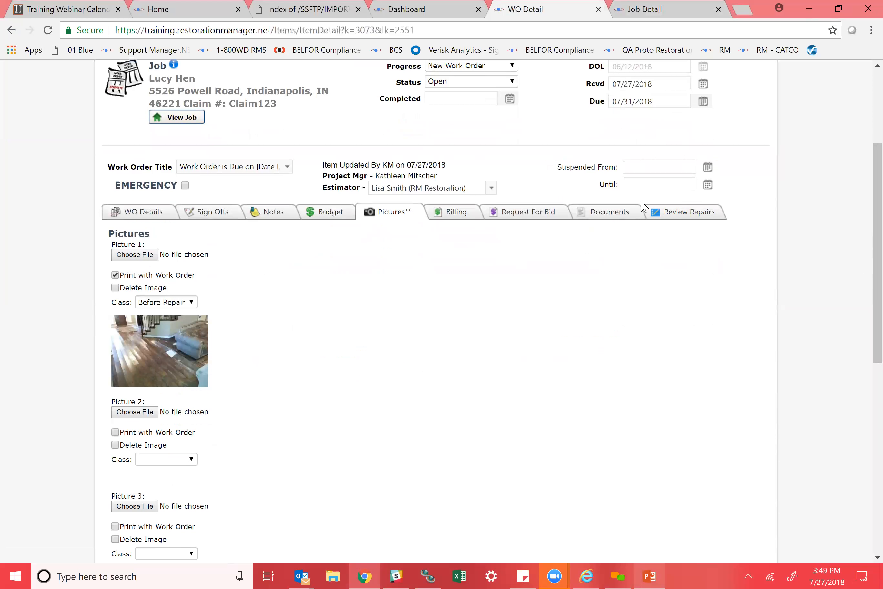
pyautogui.click(610, 214)
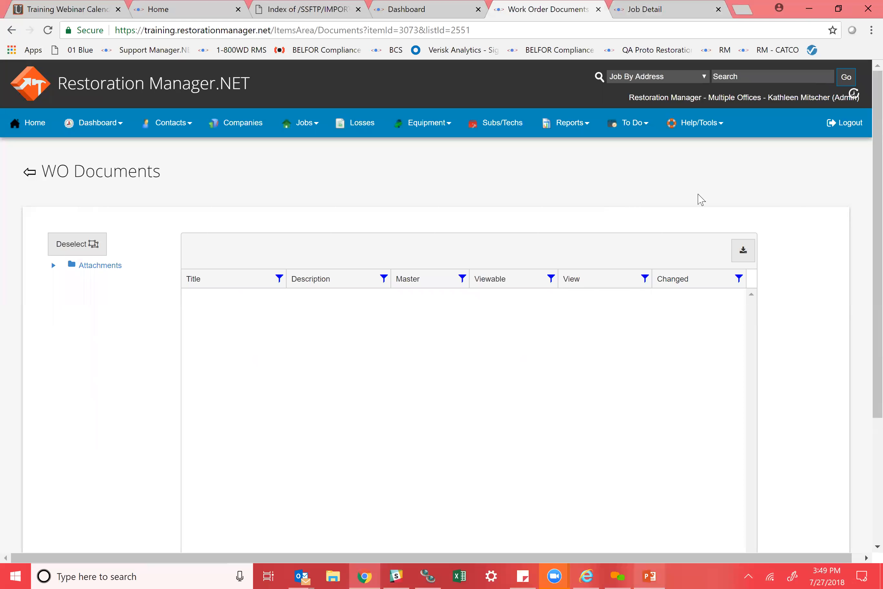
pyautogui.scroll(-1, 864, 205)
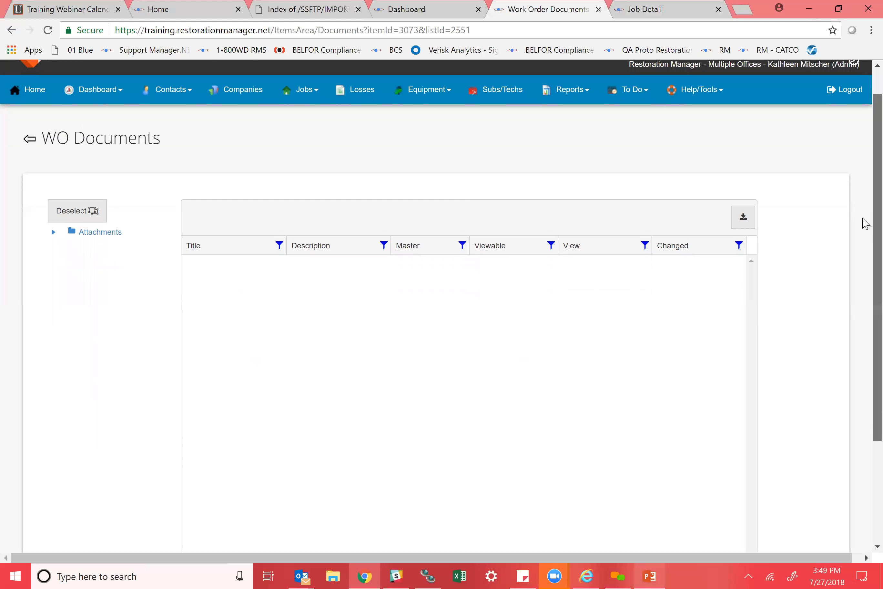
pyautogui.scroll(-2, 863, 243)
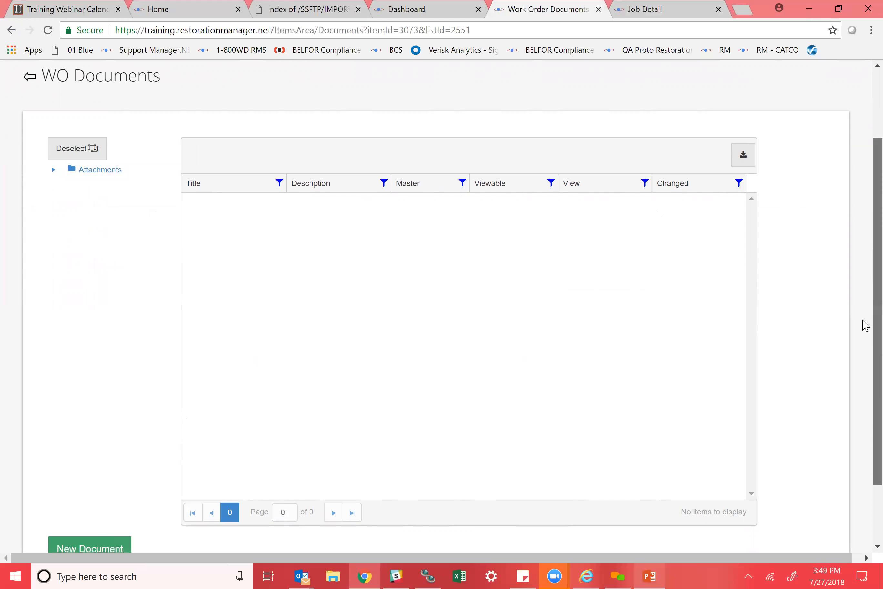
pyautogui.scroll(-2, 865, 380)
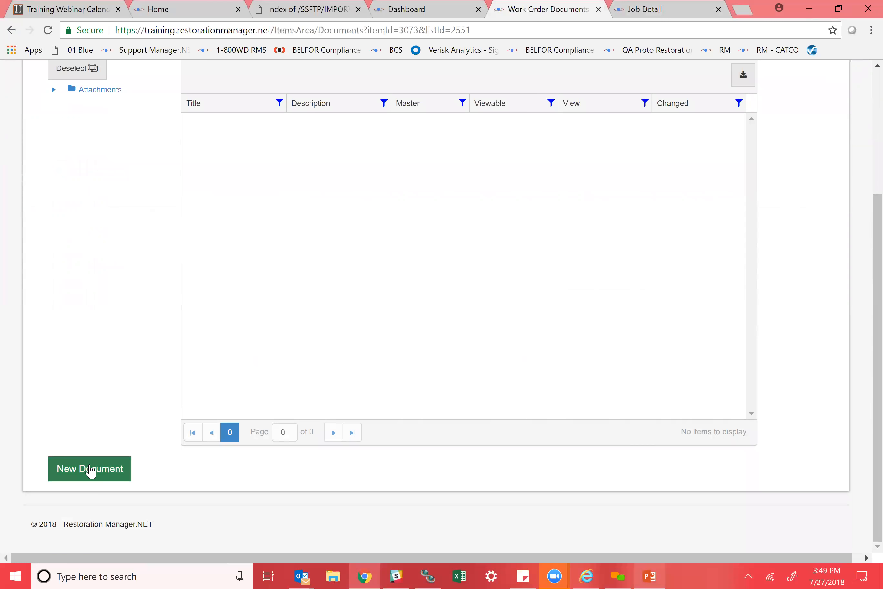
pyautogui.click(90, 470)
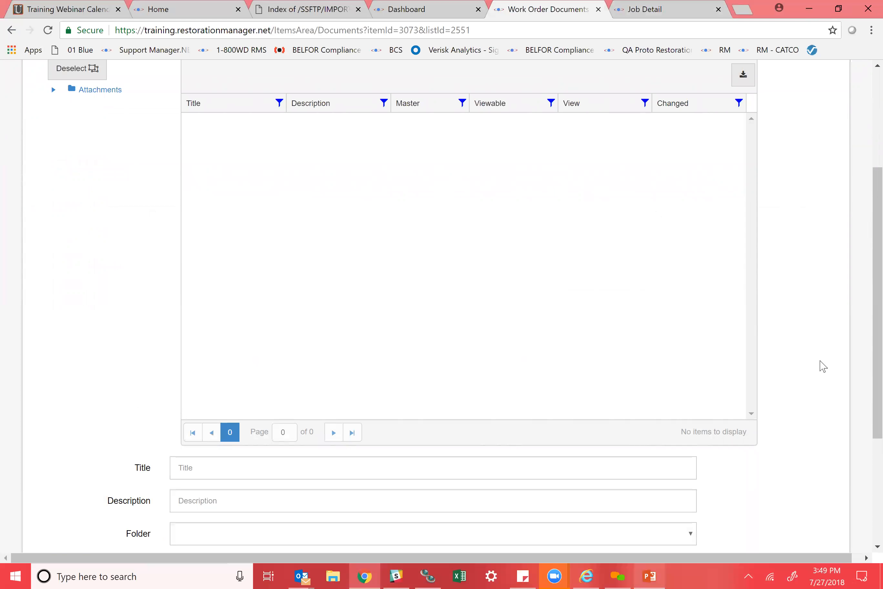
pyautogui.scroll(-5, 865, 283)
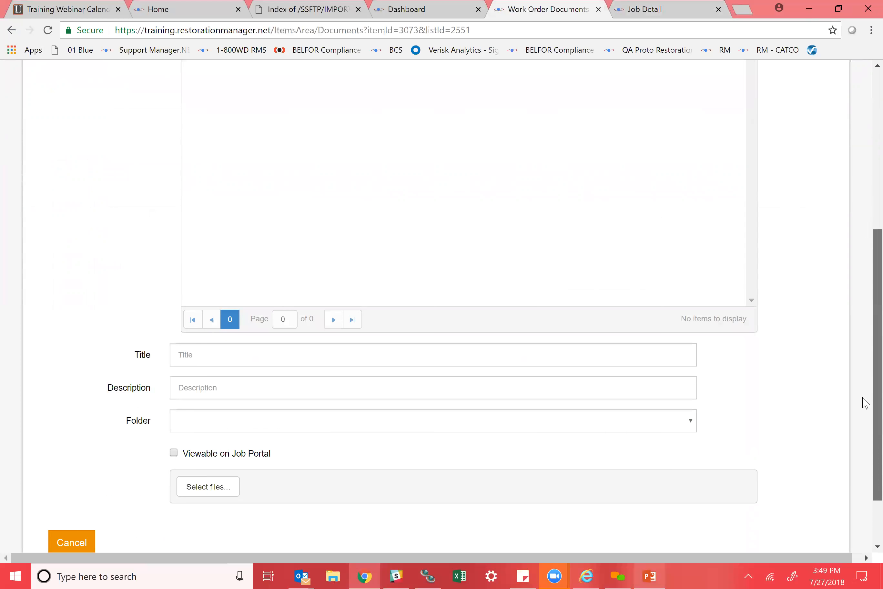
# Step: Enter "Scope" as the document's title and description and assign it to the work order's own folder
pyautogui.click(366, 291)
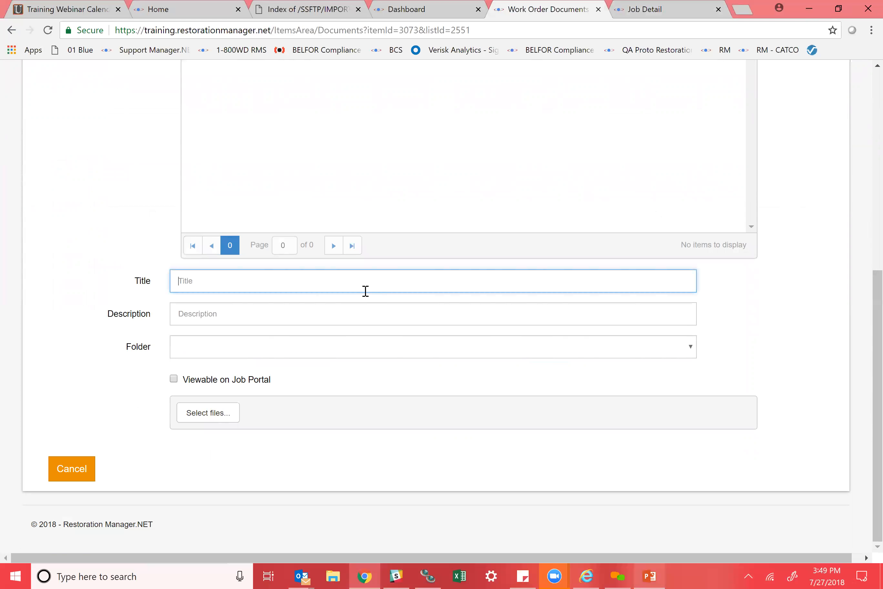
pyautogui.write('Scope')
pyautogui.click(368, 310)
pyautogui.write('Scope')
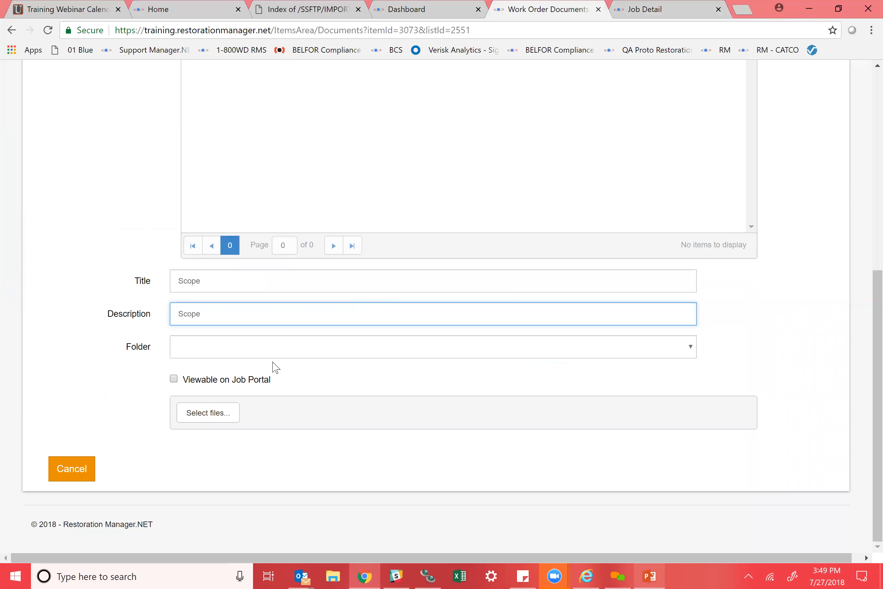
pyautogui.click(266, 352)
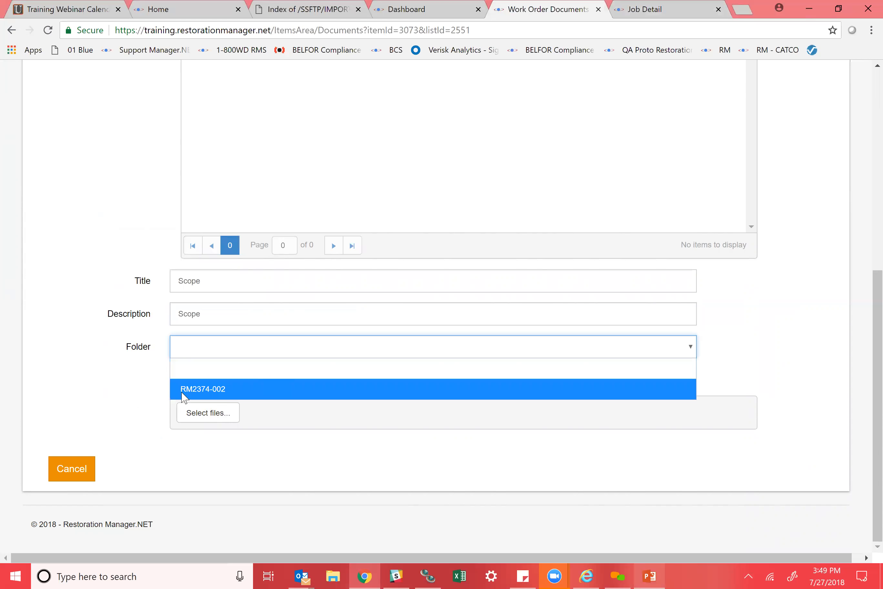
pyautogui.click(253, 392)
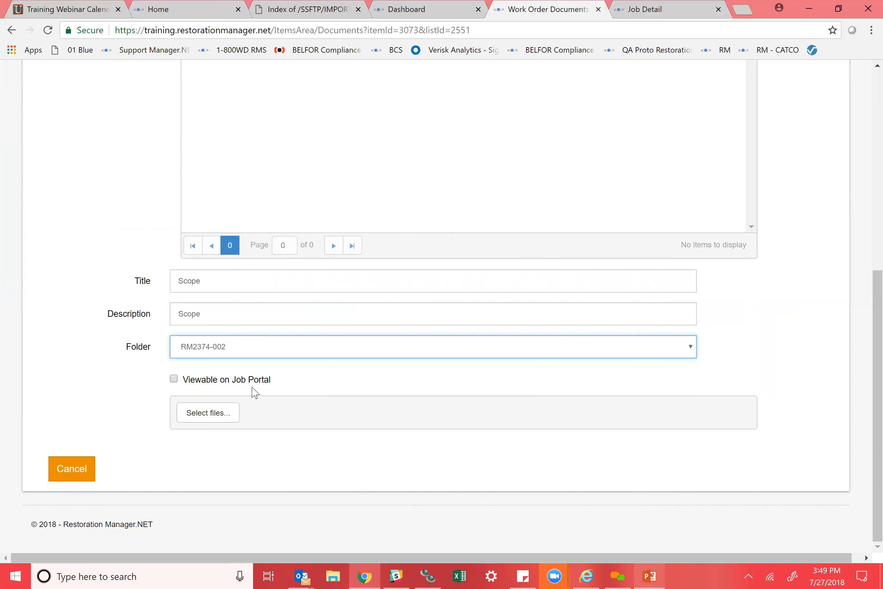
# Step: Select the file Intuitive Mobile Training.pdf for the Scope document and upload it
pyautogui.click(204, 417)
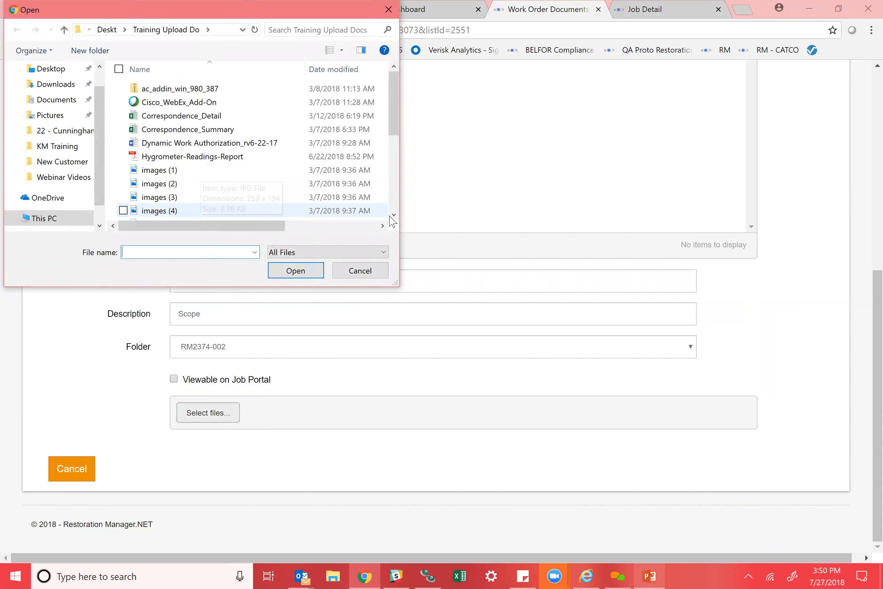
pyautogui.scroll(-3, 391, 220)
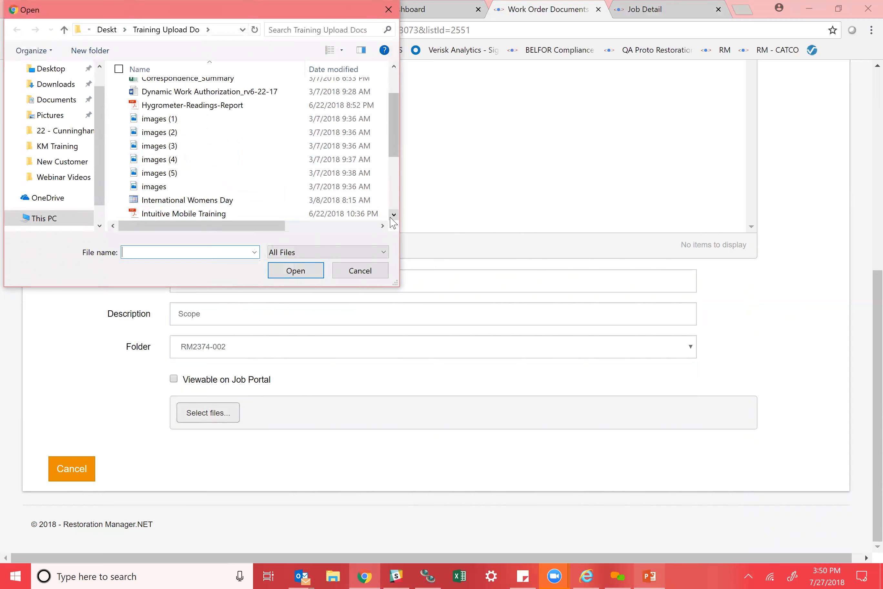
pyautogui.click(392, 218)
pyautogui.click(391, 218)
pyautogui.click(391, 218)
pyautogui.click(392, 218)
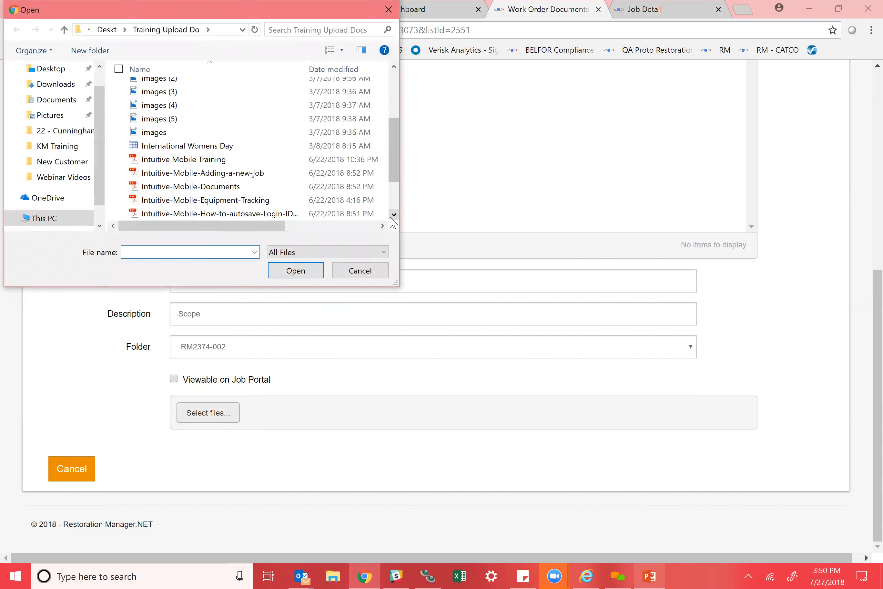
pyautogui.click(391, 218)
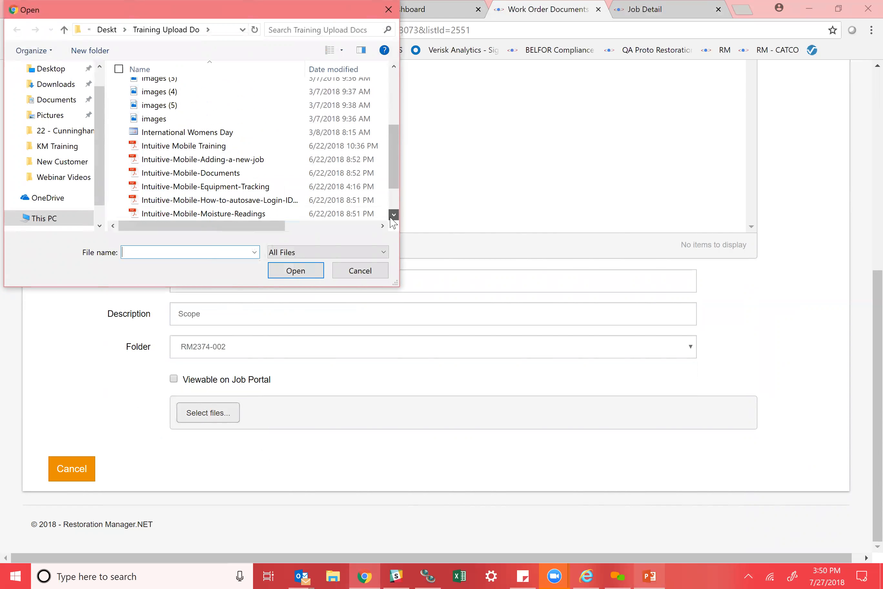
pyautogui.click(268, 153)
pyautogui.click(305, 270)
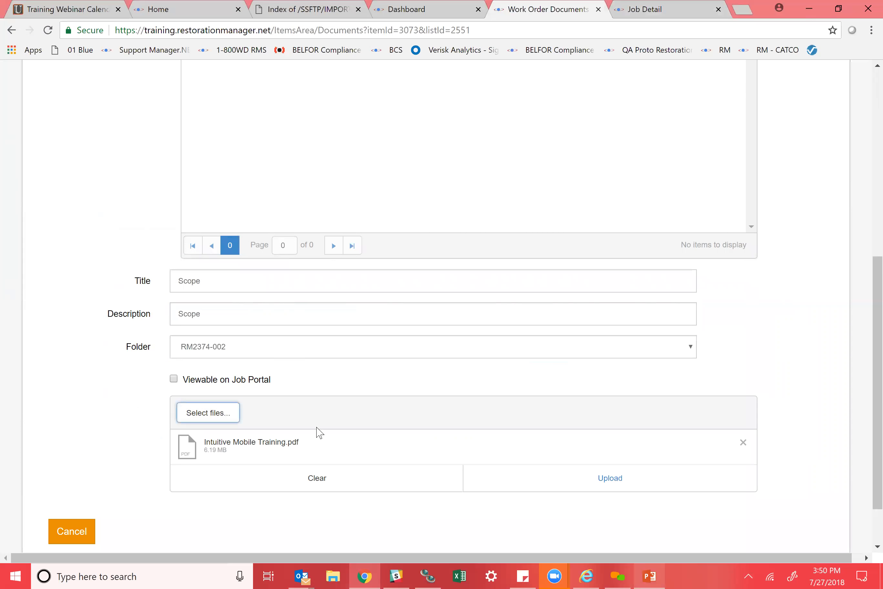
pyautogui.click(583, 480)
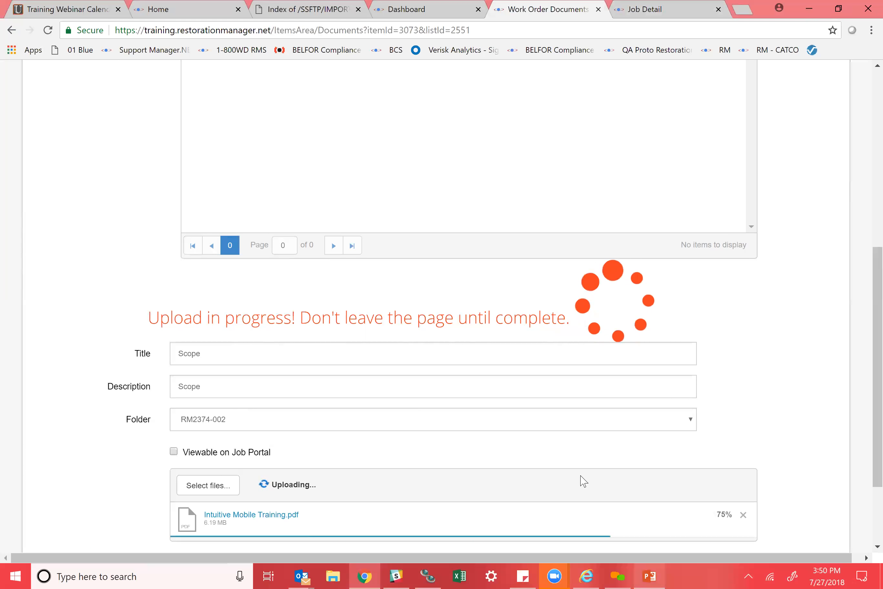
pyautogui.scroll(-3, 862, 437)
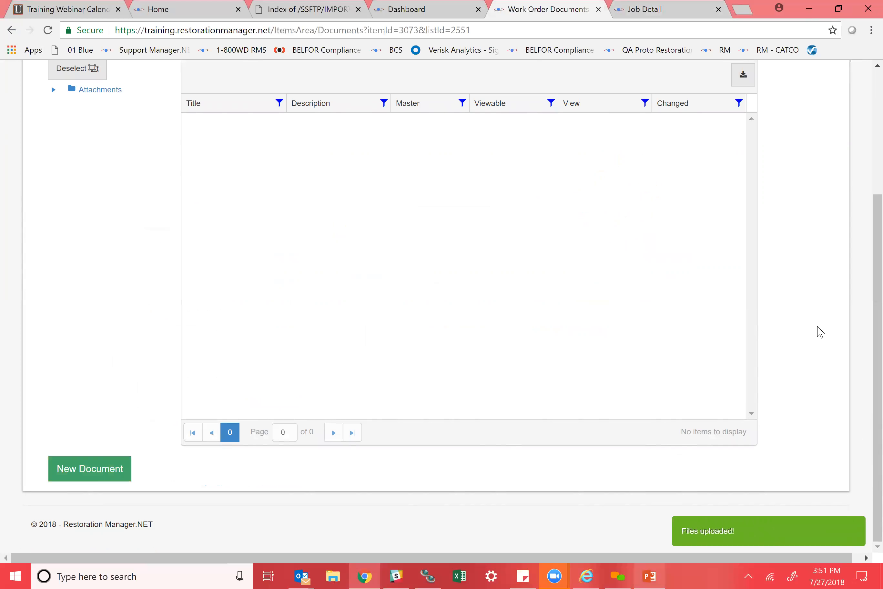
# Step: Return to the work order's details, start sending the work order and decline the send confirmation
pyautogui.scroll(3, 861, 276)
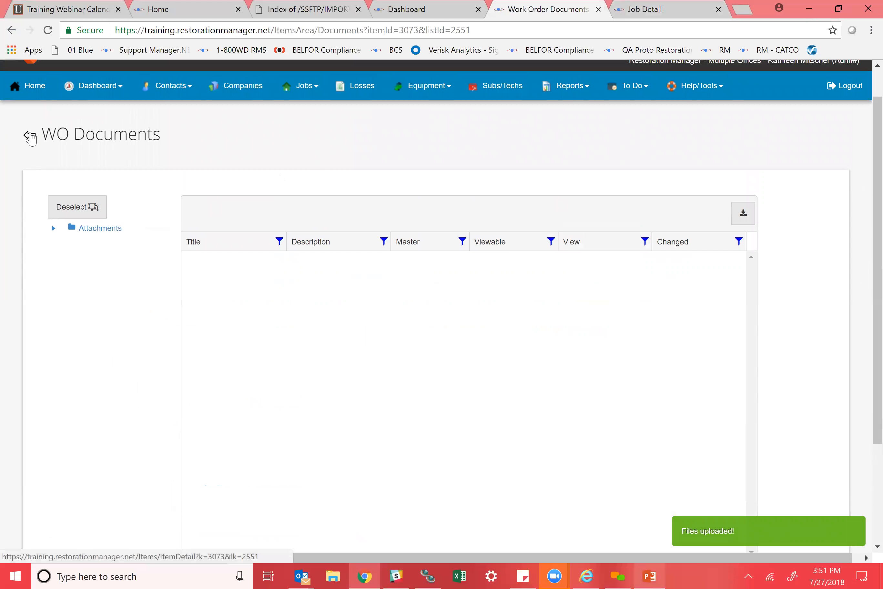
pyautogui.click(29, 135)
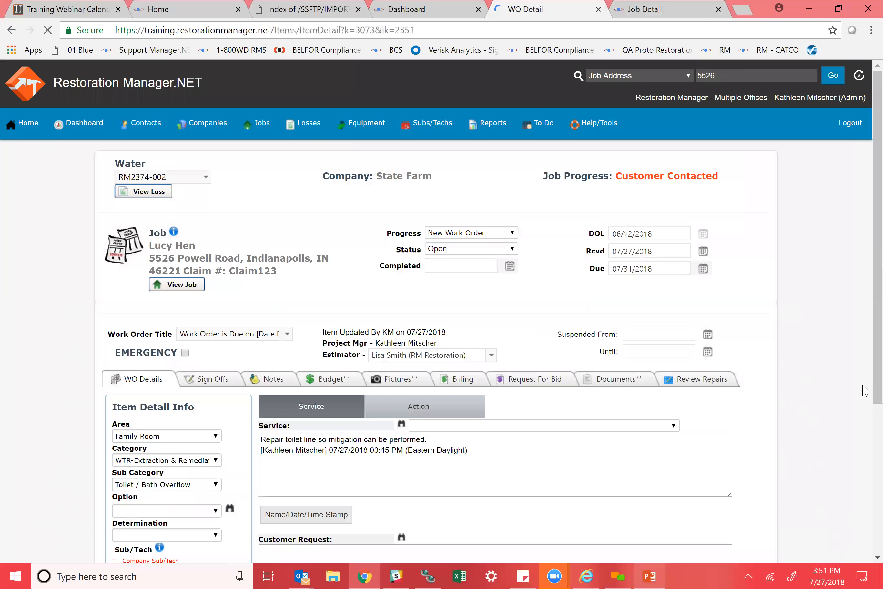
pyautogui.scroll(-6, 866, 275)
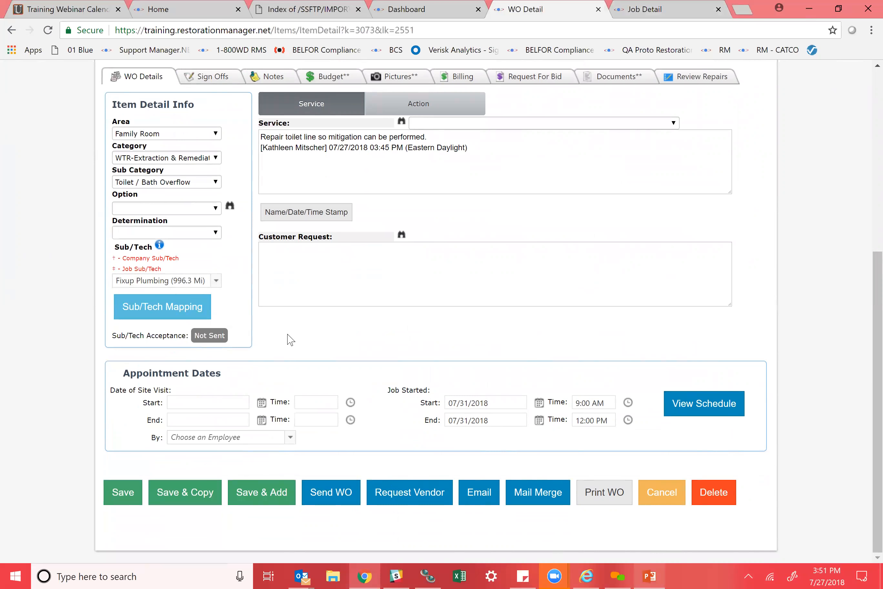
pyautogui.click(346, 505)
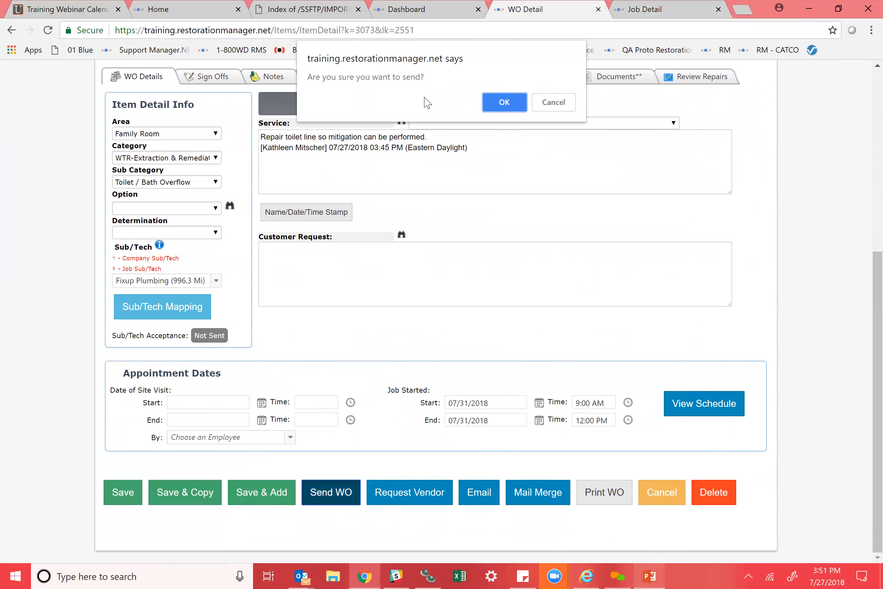
pyautogui.click(559, 107)
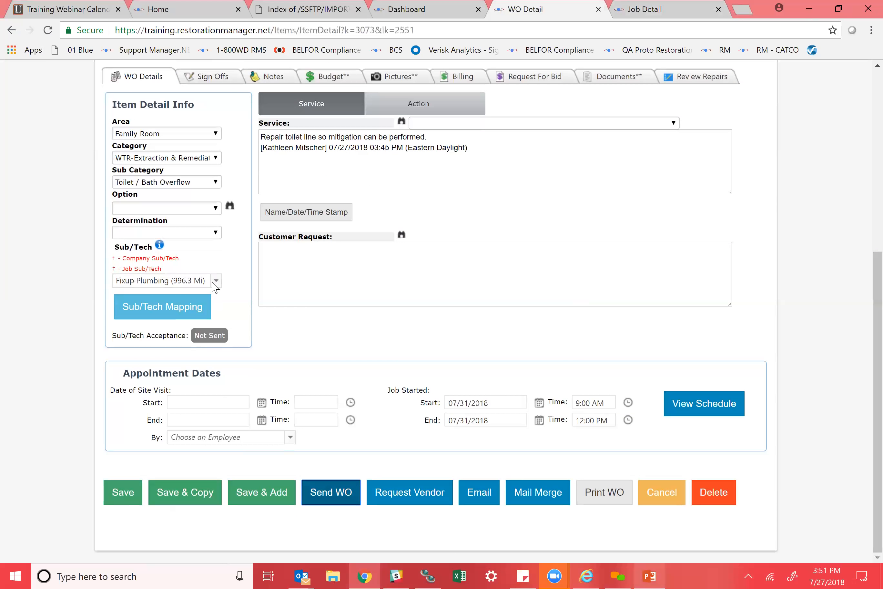
# Step: Start emailing the work order to an Other recipient with the subject "Work Order Due 7/31/18" and attach the Scope document
pyautogui.click(486, 498)
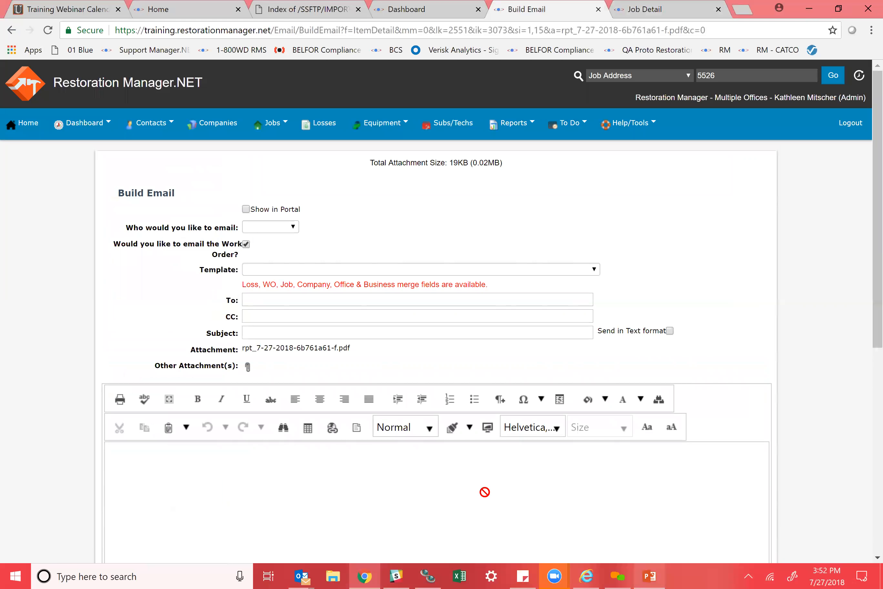
pyautogui.click(270, 227)
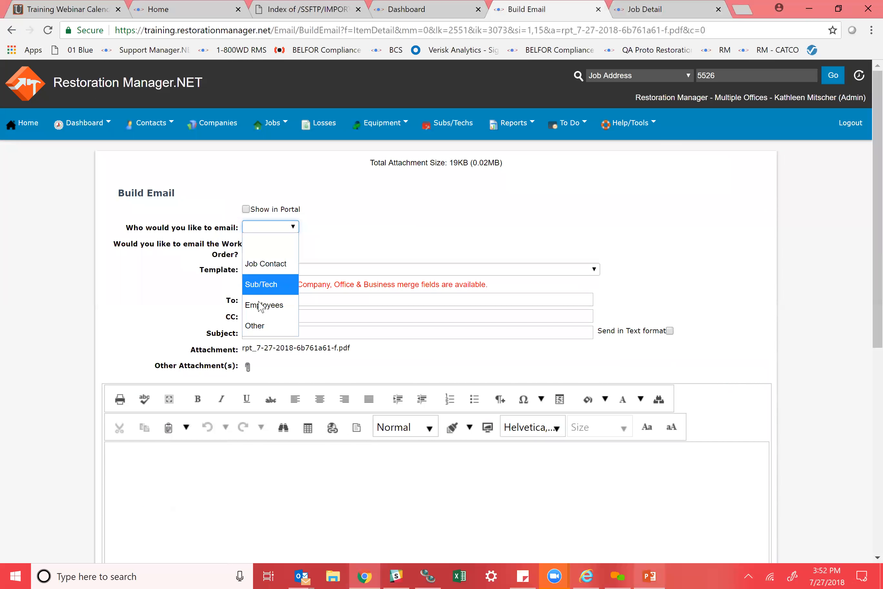
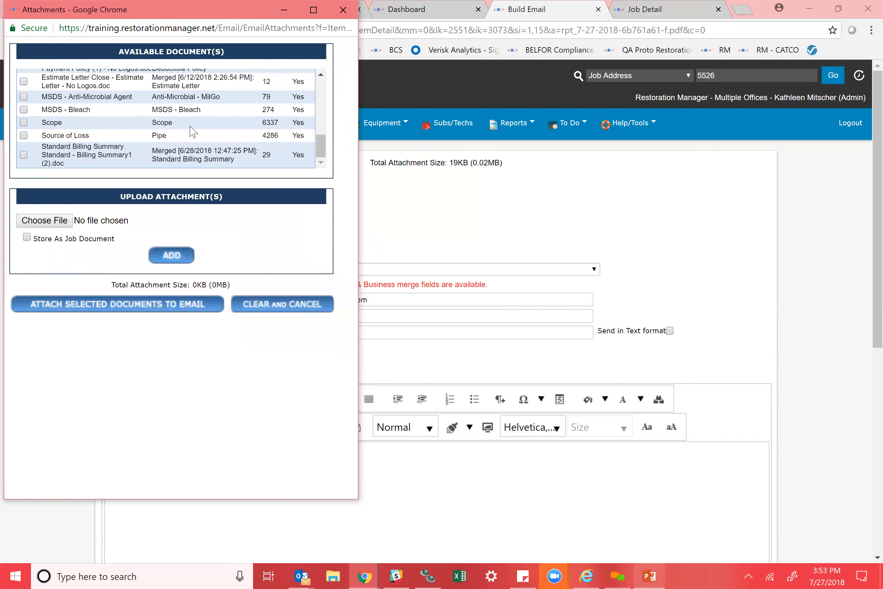
pyautogui.click(23, 123)
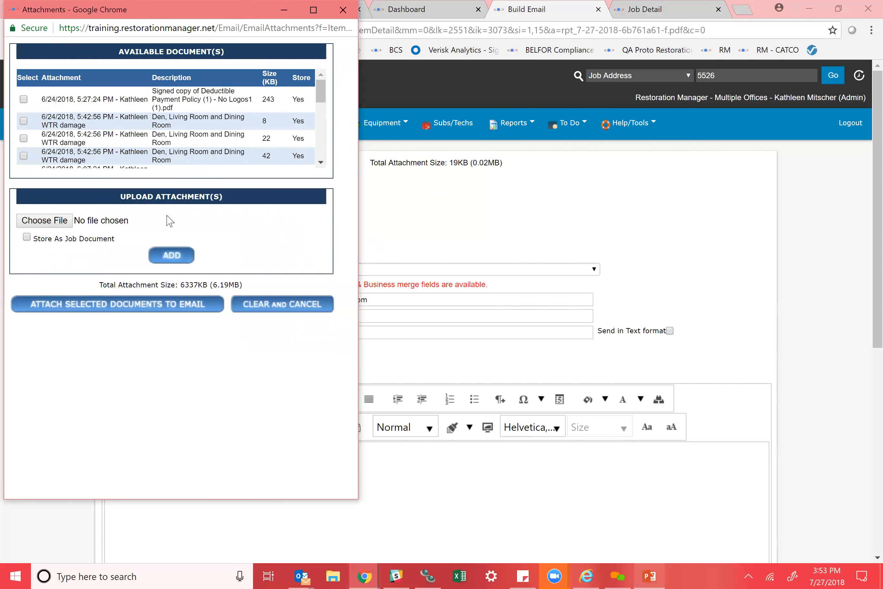
pyautogui.moveTo(326, 99); pyautogui.dragTo(326, 145)
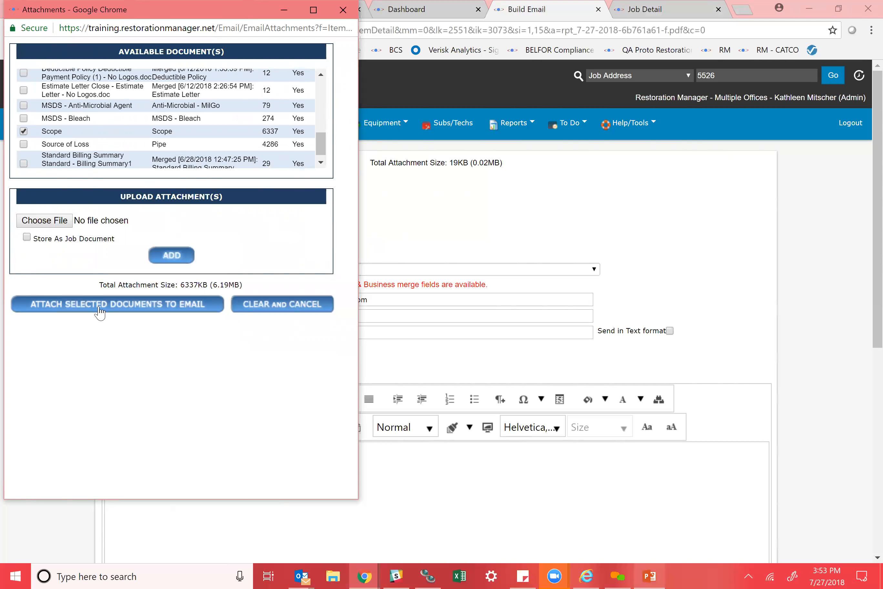
pyautogui.click(169, 315)
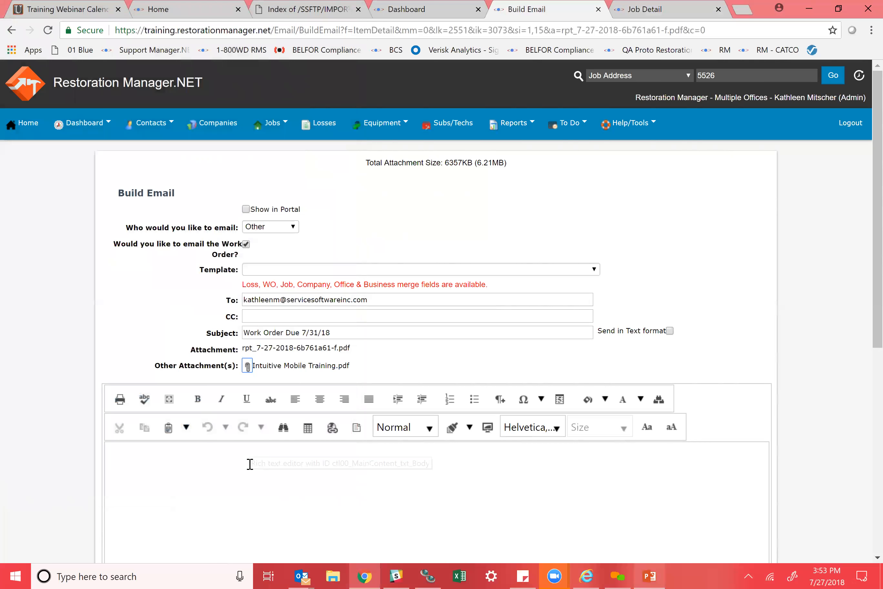
# Step: Write "Please repair 7/31" as the email body, send the message and dismiss the confirmation
pyautogui.moveTo(877, 142); pyautogui.dragTo(866, 207)
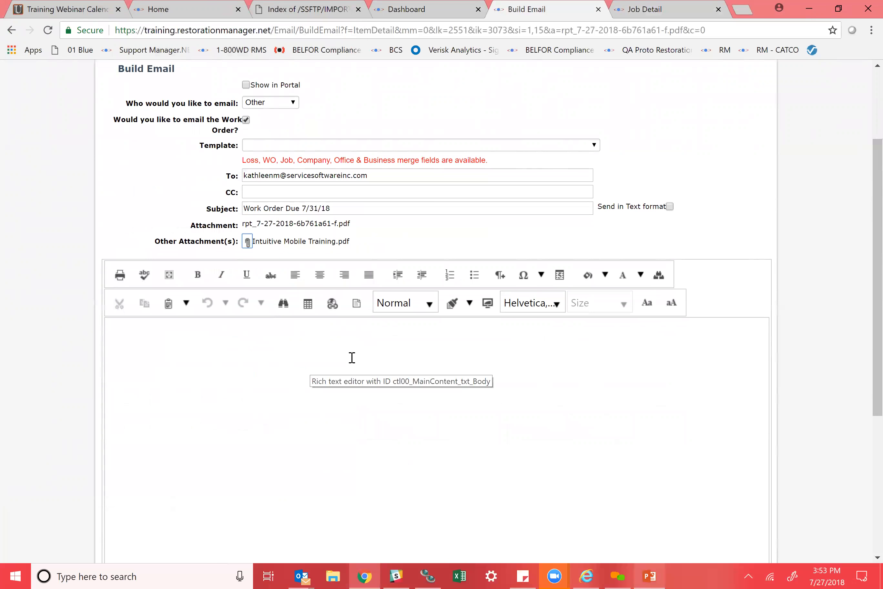
pyautogui.click(598, 368)
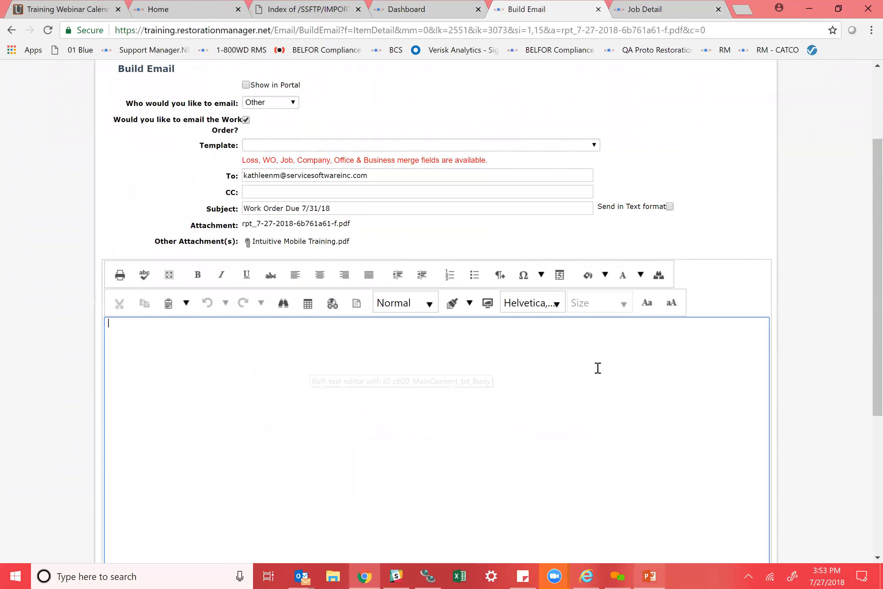
pyautogui.write('Please repair 7/31')
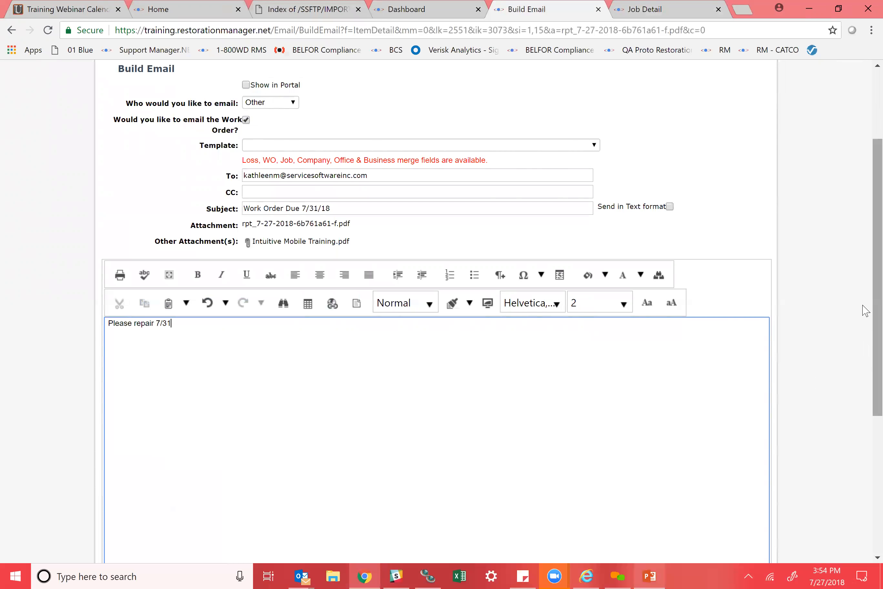
pyautogui.scroll(-5, 865, 418)
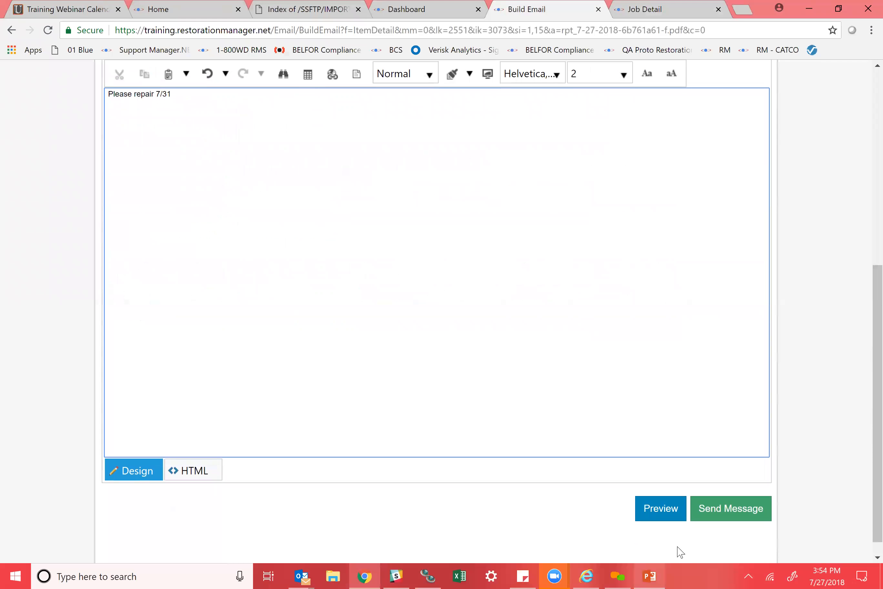
pyautogui.click(721, 513)
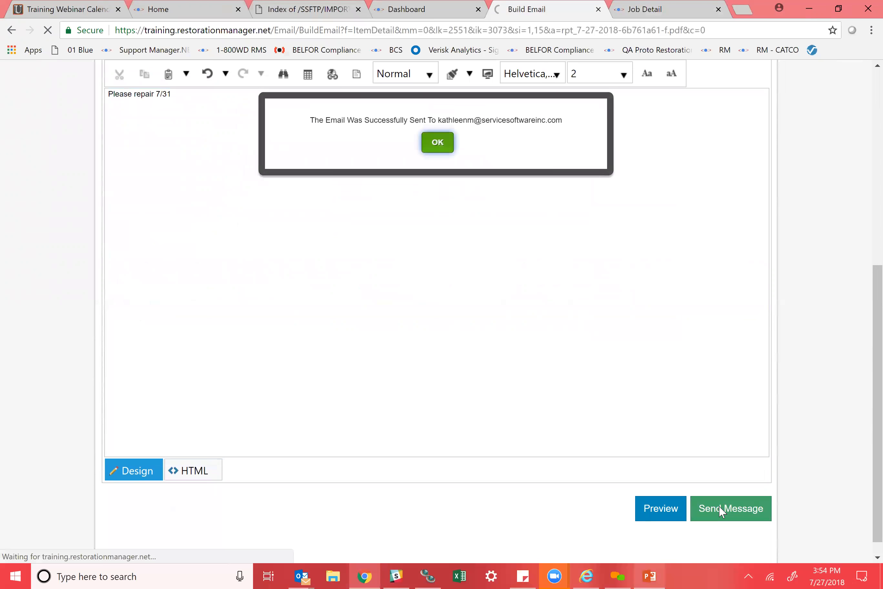
pyautogui.click(437, 143)
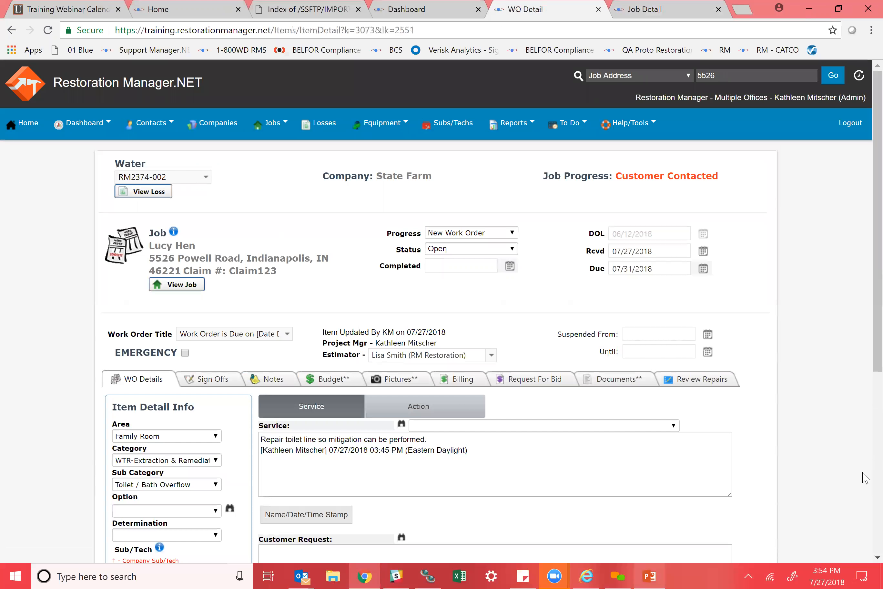
# Step: Switch to Outlook and open the received "Work Order Due 7/31/18" email from the inbox in its own window
pyautogui.scroll(-6, 865, 296)
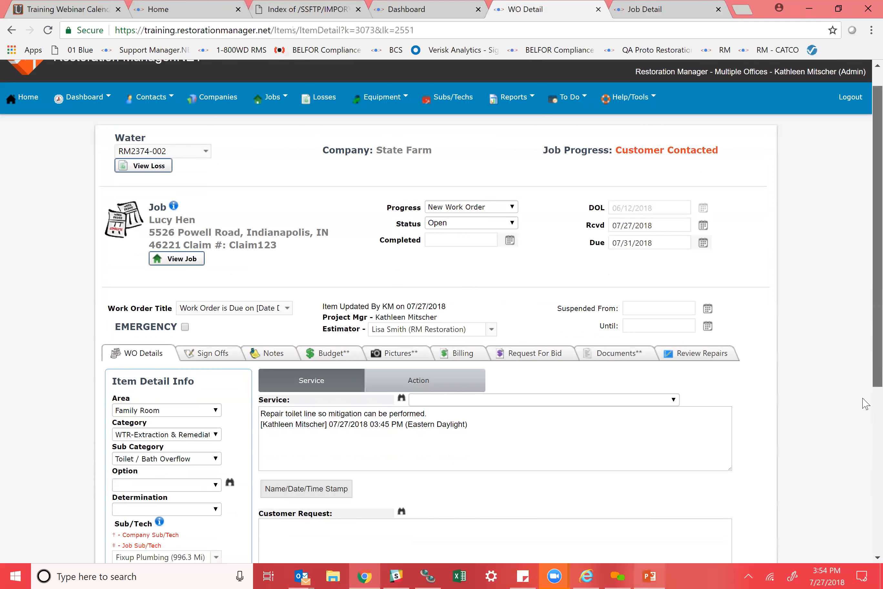
pyautogui.moveTo(864, 574); pyautogui.dragTo(657, 575)
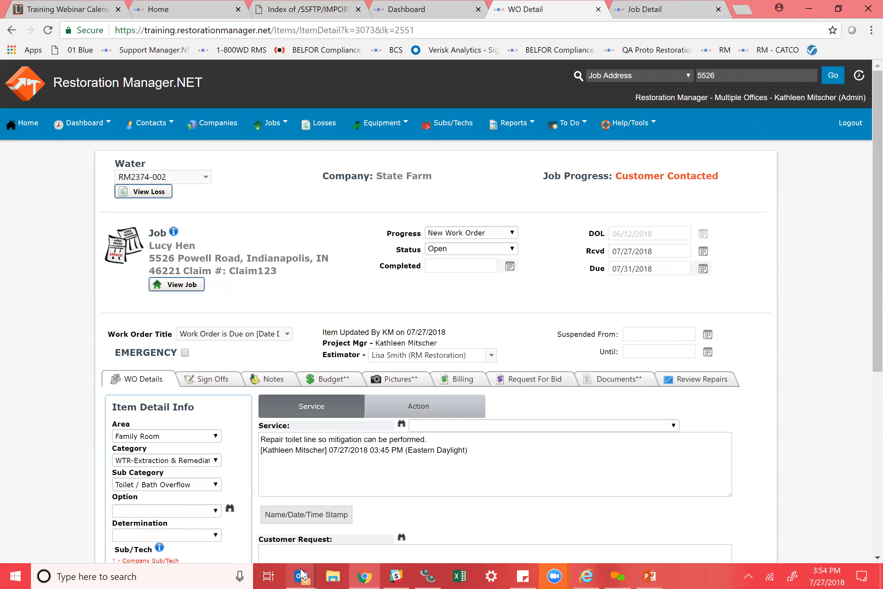
pyautogui.moveTo(302, 574)
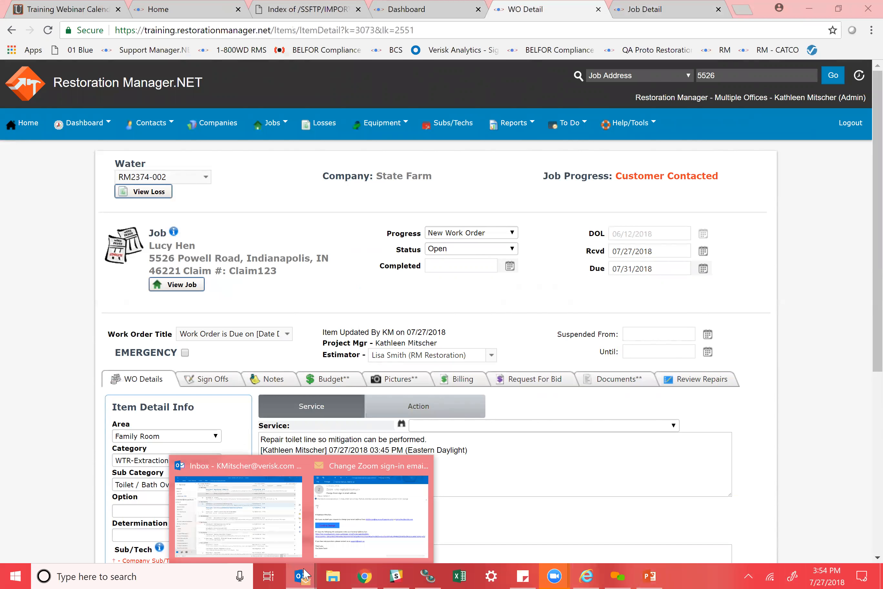
pyautogui.click(265, 518)
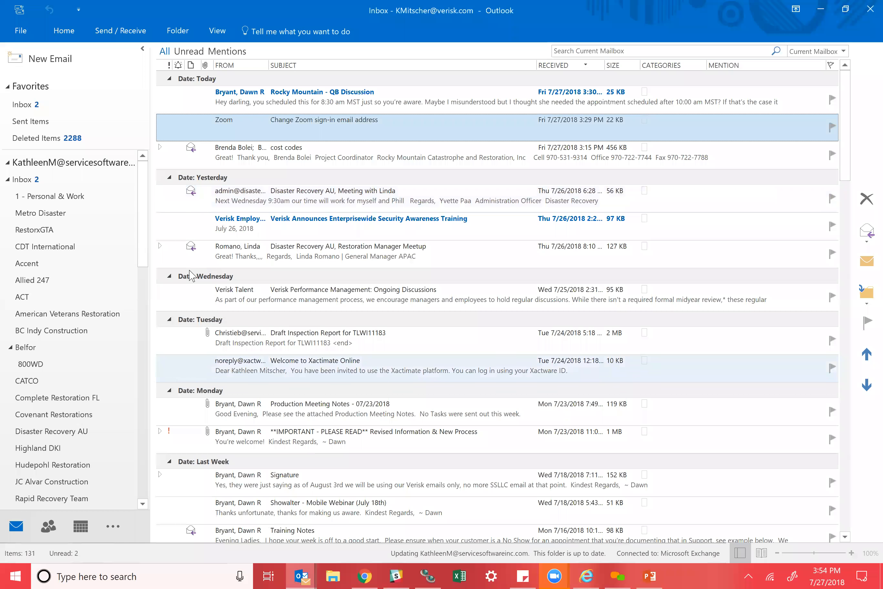
pyautogui.click(59, 106)
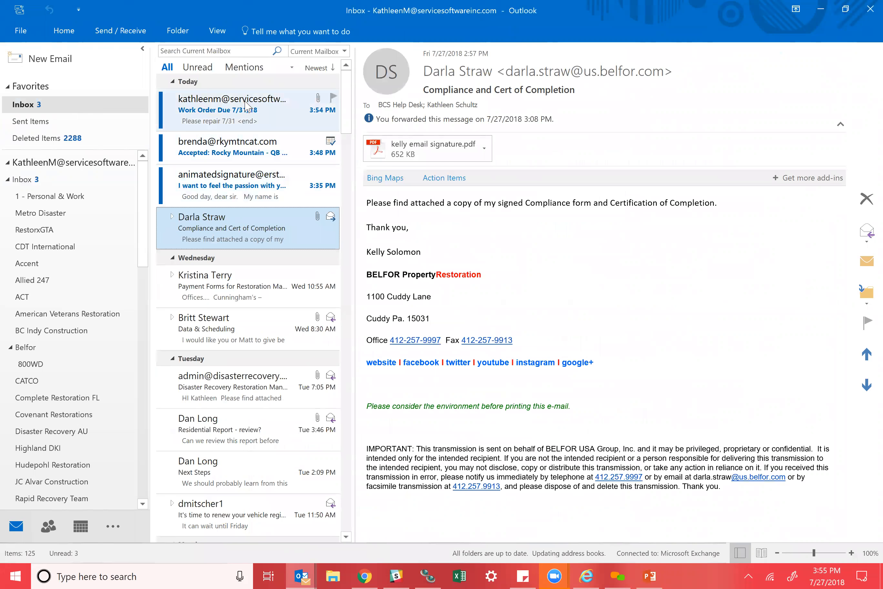
pyautogui.click(246, 106)
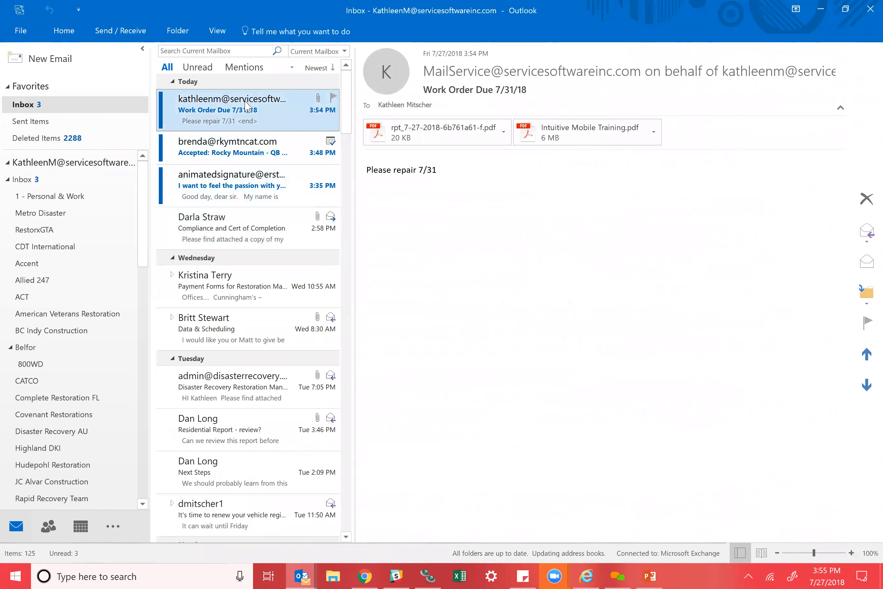
pyautogui.doubleClick(246, 107)
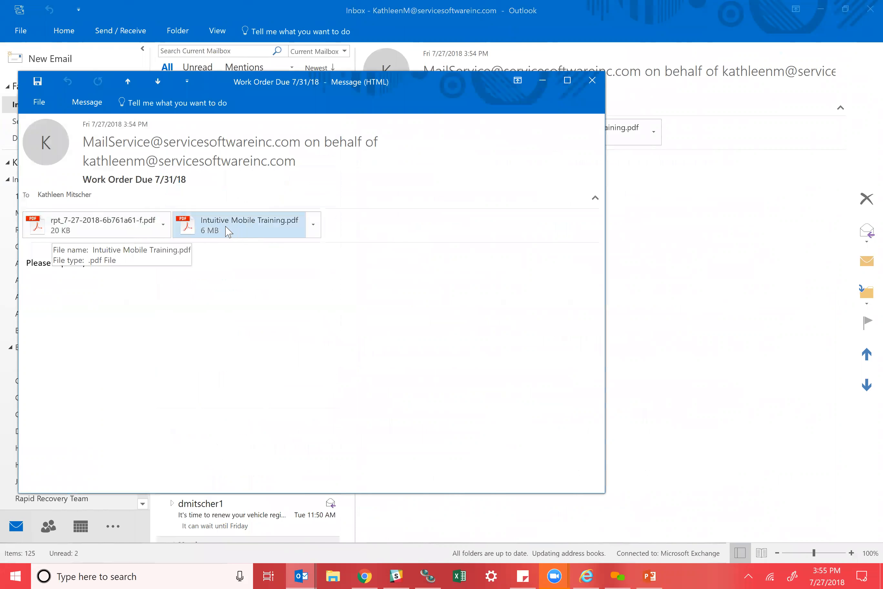
# Step: Open the attached work order PDF, review its details, signature lines and picture page, and close it
pyautogui.click(115, 227)
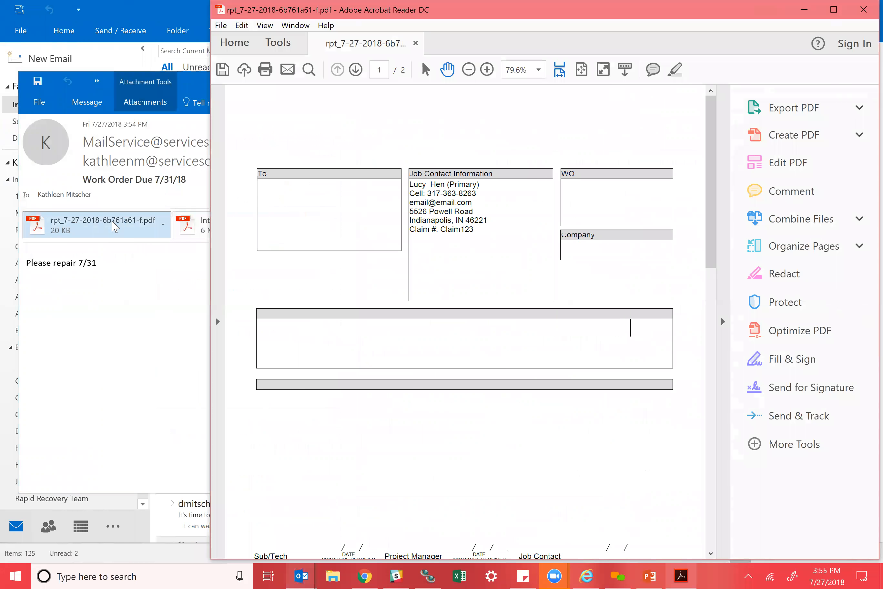
pyautogui.click(722, 322)
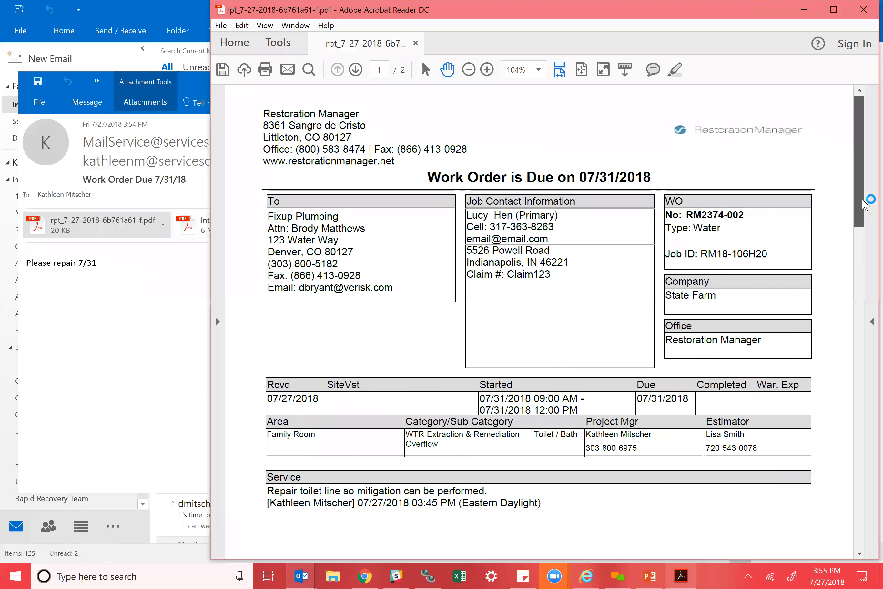
pyautogui.scroll(-1, 865, 207)
pyautogui.scroll(1, 865, 203)
pyautogui.scroll(-2, 865, 209)
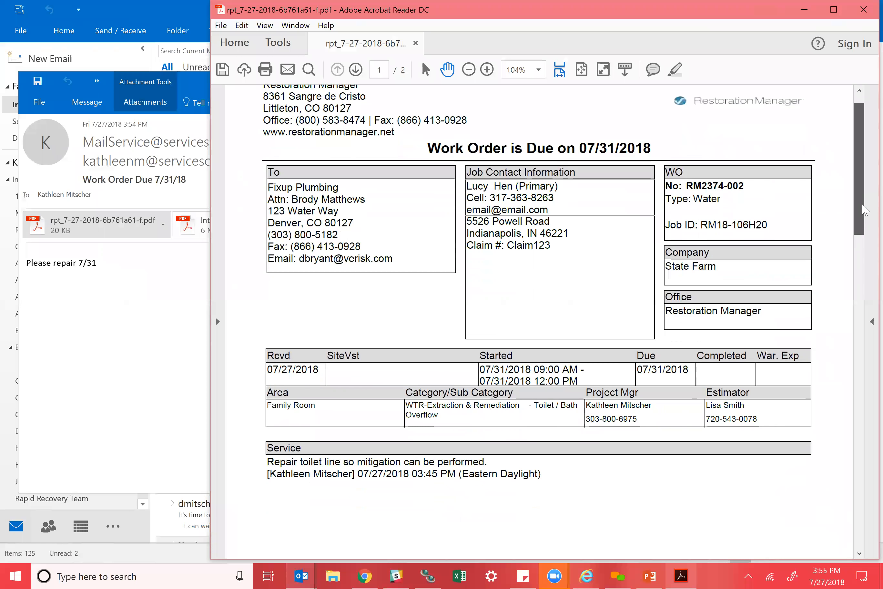
pyautogui.scroll(1, 866, 208)
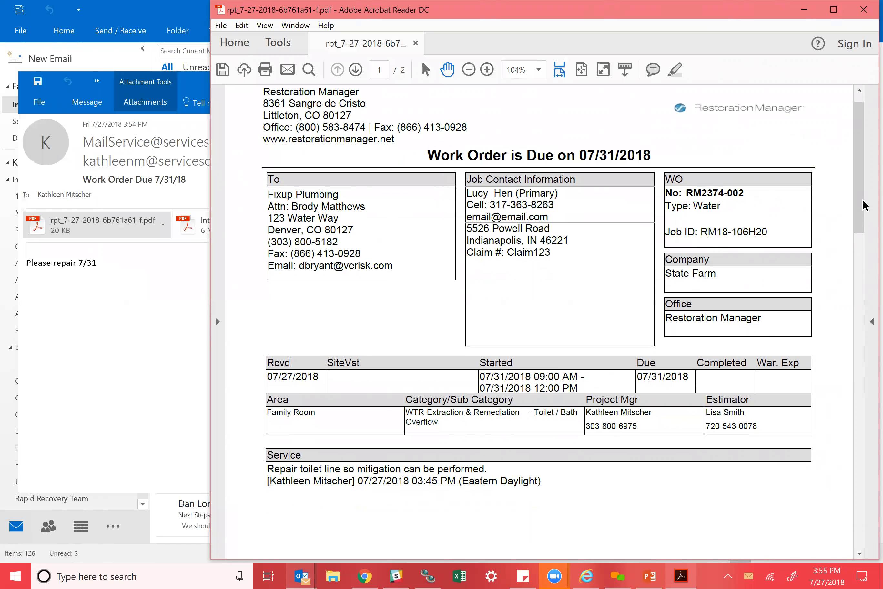
pyautogui.moveTo(862, 200); pyautogui.dragTo(863, 233)
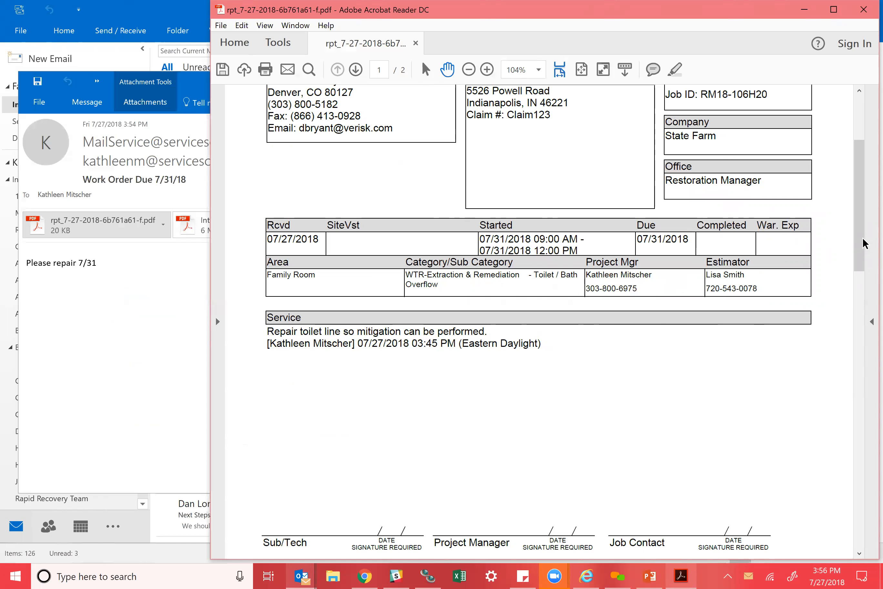
pyautogui.scroll(-1, 865, 247)
pyautogui.moveTo(865, 247); pyautogui.dragTo(865, 326)
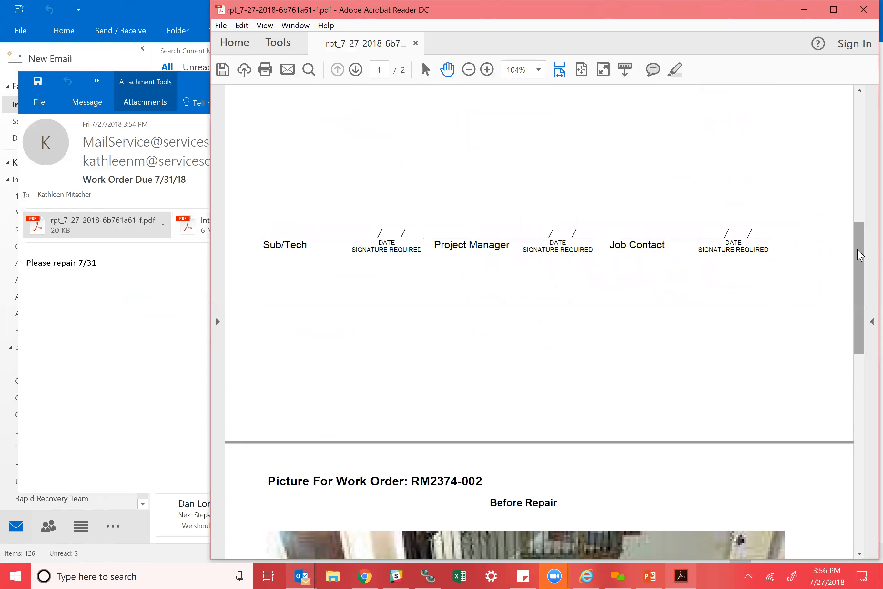
pyautogui.moveTo(860, 257)
pyautogui.mouseDown()
pyautogui.moveTo(865, 547)
pyautogui.moveTo(866, 332)
pyautogui.mouseUp()
pyautogui.scroll(10, 833, 211)
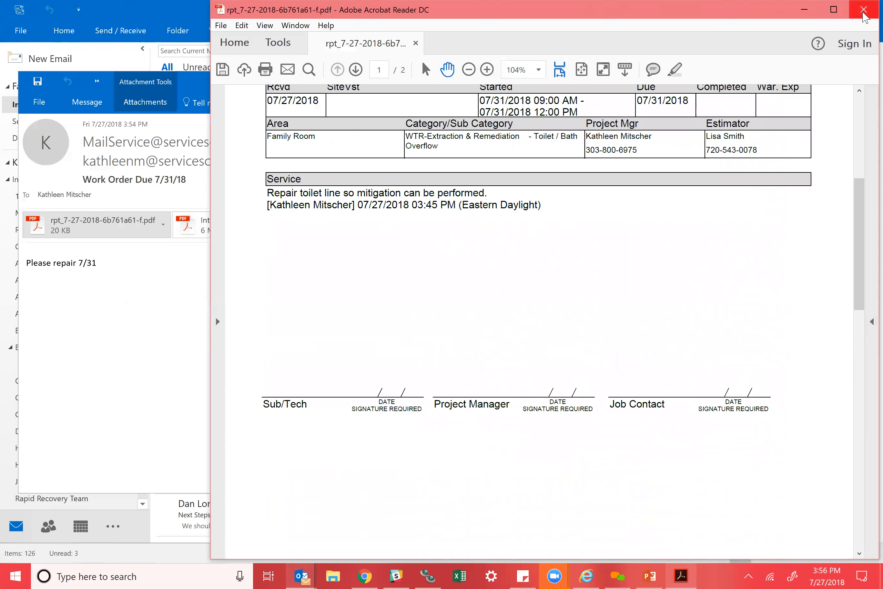
pyautogui.click(863, 11)
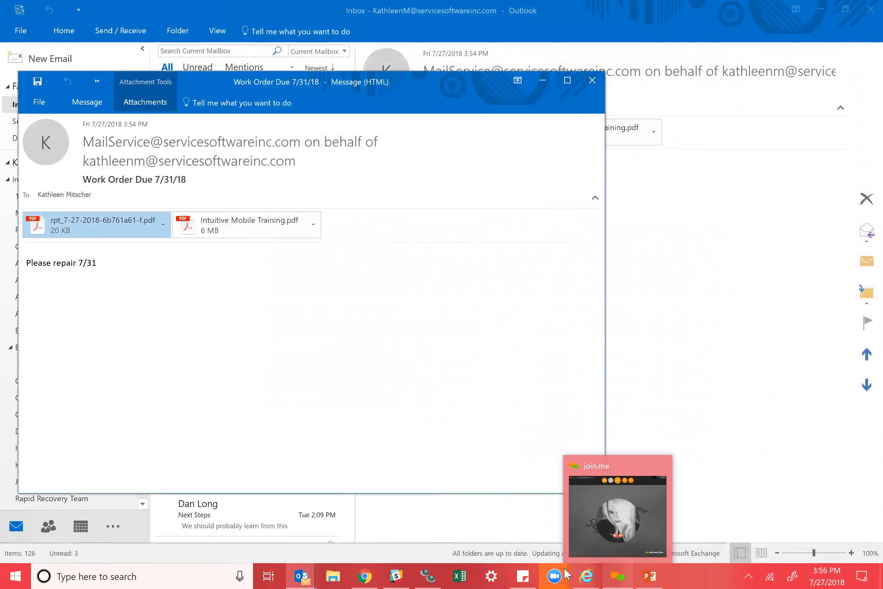
# Step: Switch back to Restoration Manager in Chrome and generate the printable report of the work order
pyautogui.moveTo(553, 573)
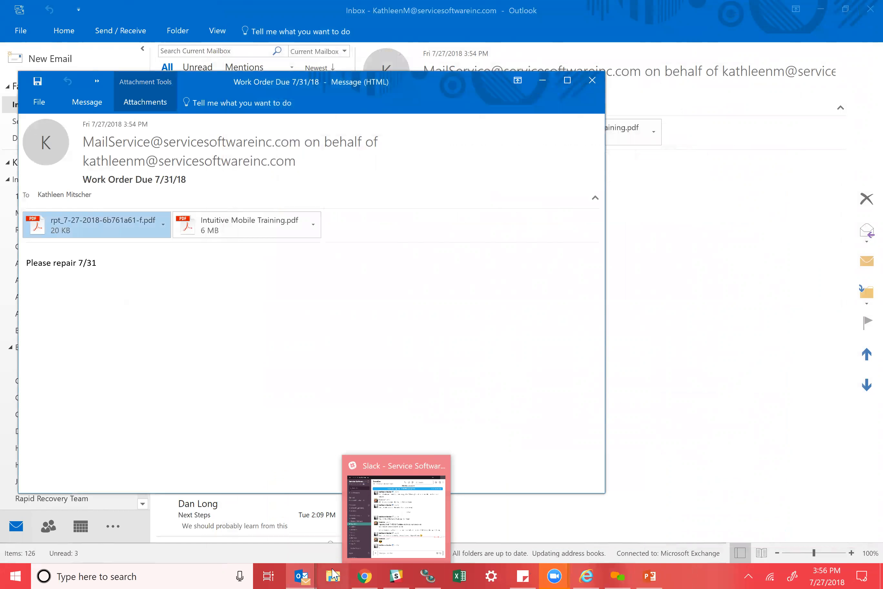
pyautogui.click(366, 574)
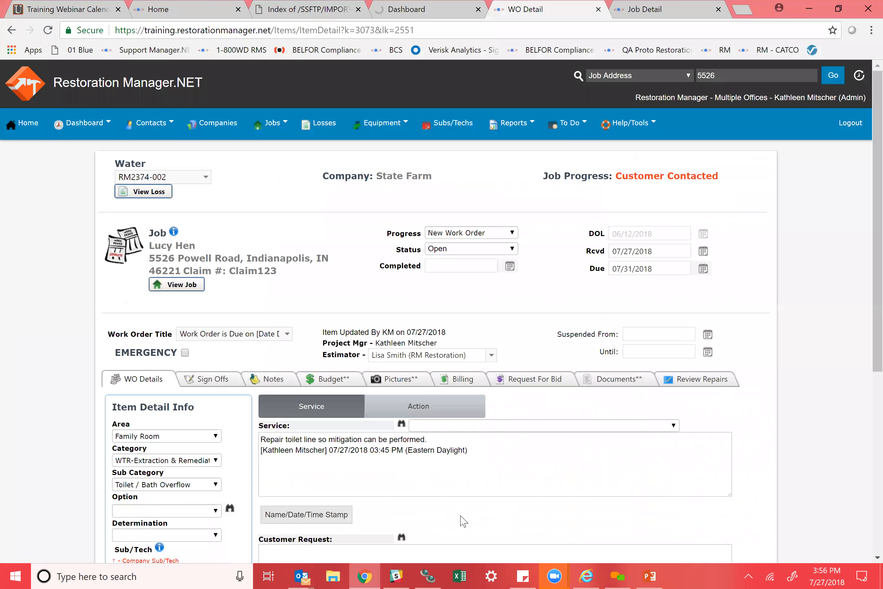
pyautogui.scroll(-3, 865, 232)
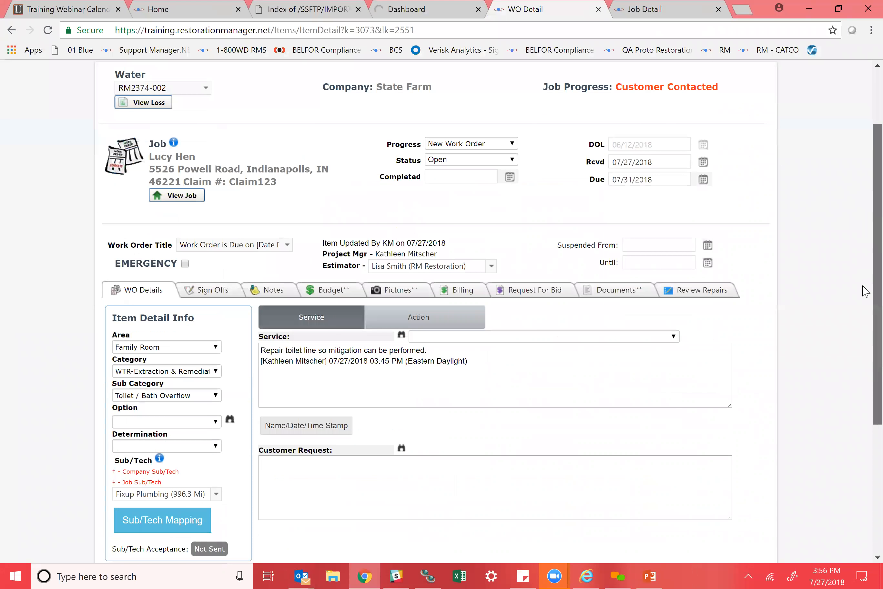
pyautogui.scroll(-2, 865, 348)
pyautogui.scroll(-3, 866, 359)
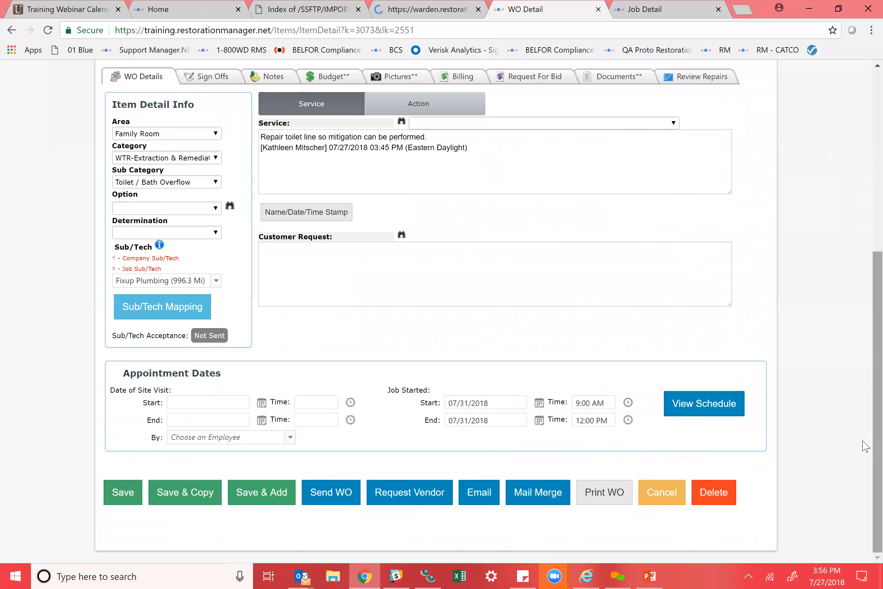
pyautogui.click(605, 494)
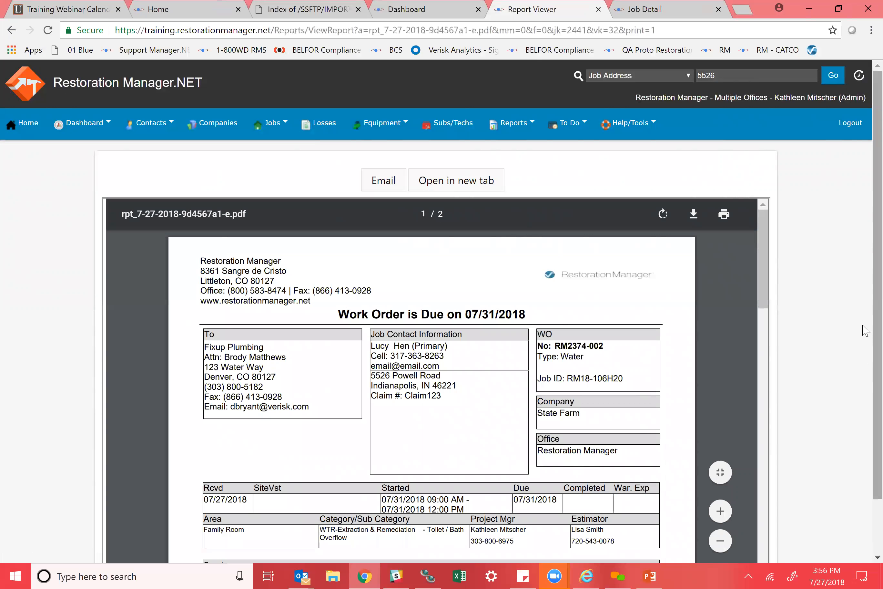
pyautogui.scroll(-2, 865, 371)
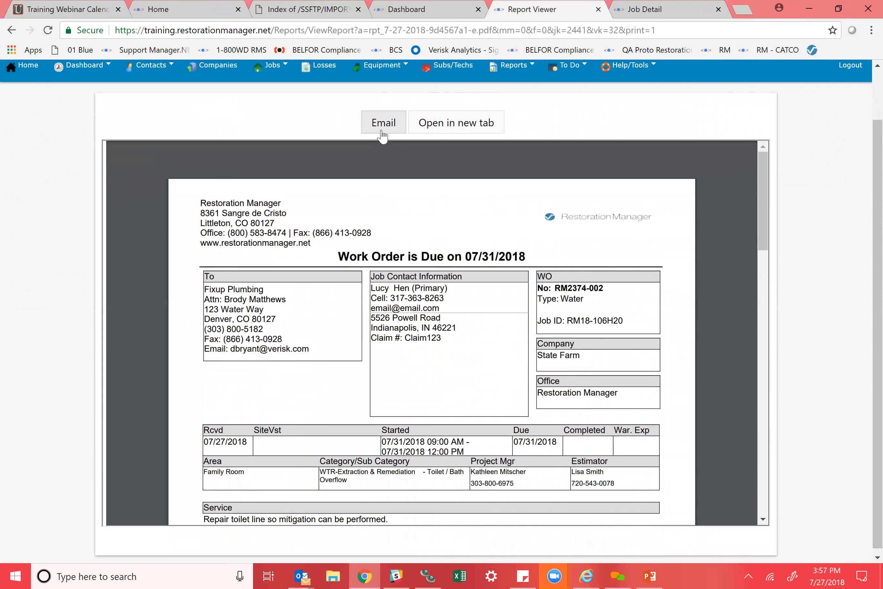
pyautogui.moveTo(706, 143)
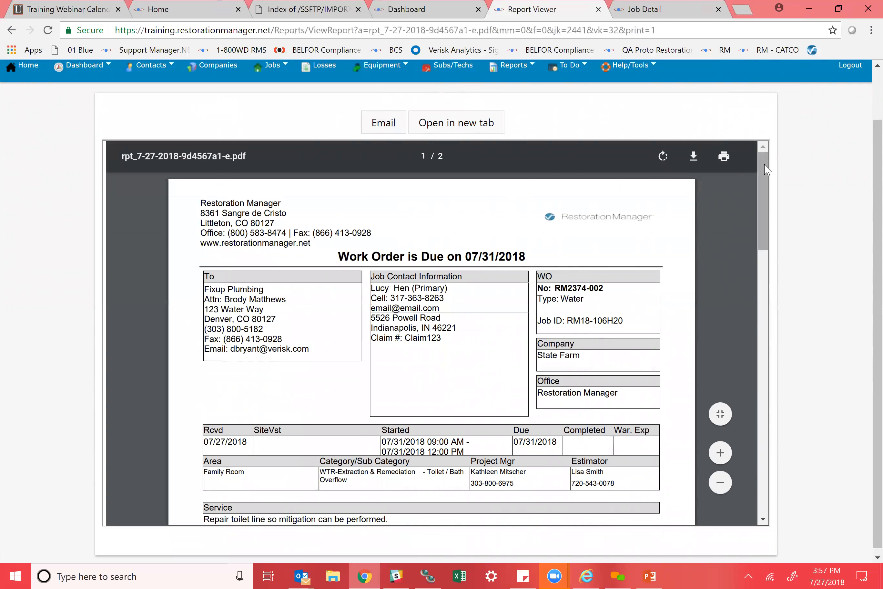
pyautogui.moveTo(764, 166); pyautogui.dragTo(744, 160)
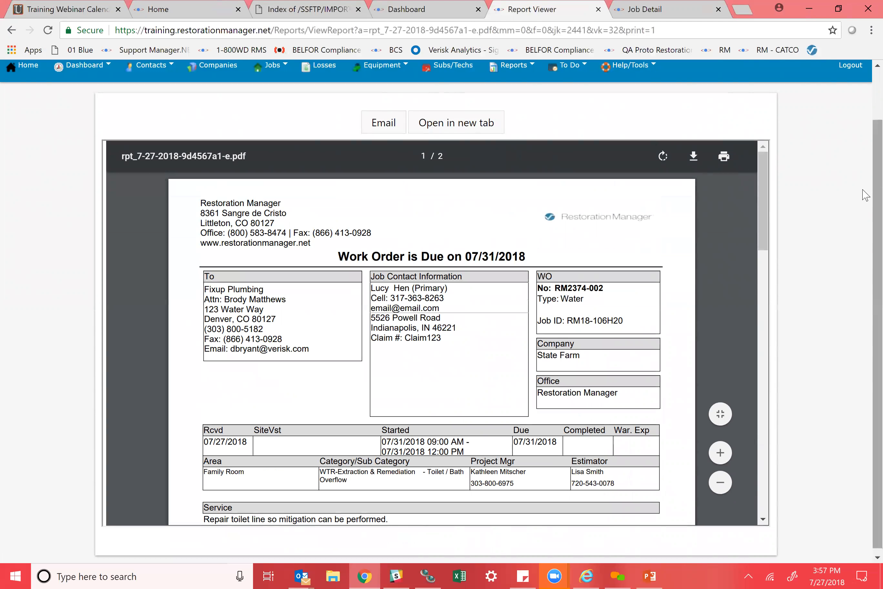
# Step: Return from the report to the work order's detail page and look over its details, appointment dates and available actions
pyautogui.scroll(2, 864, 103)
pyautogui.click(859, 76)
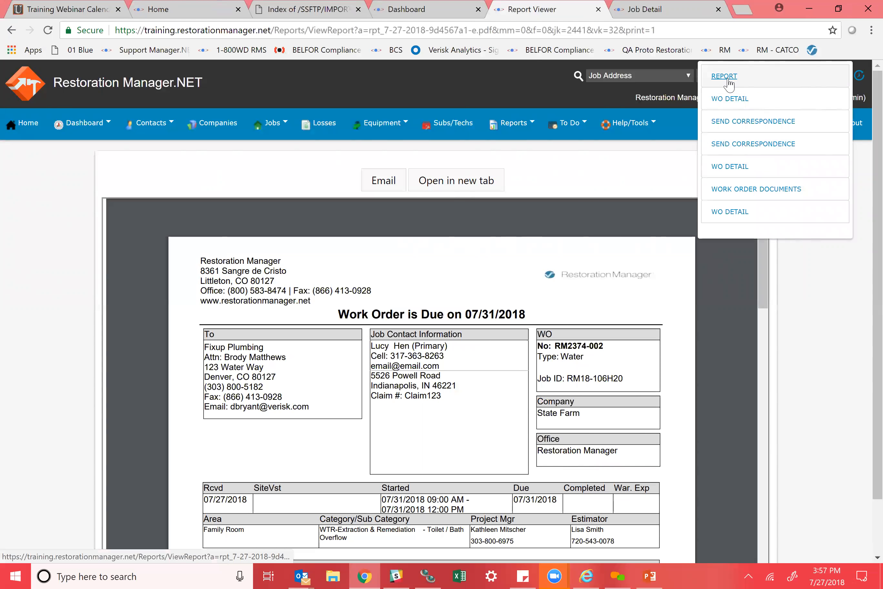
pyautogui.click(734, 105)
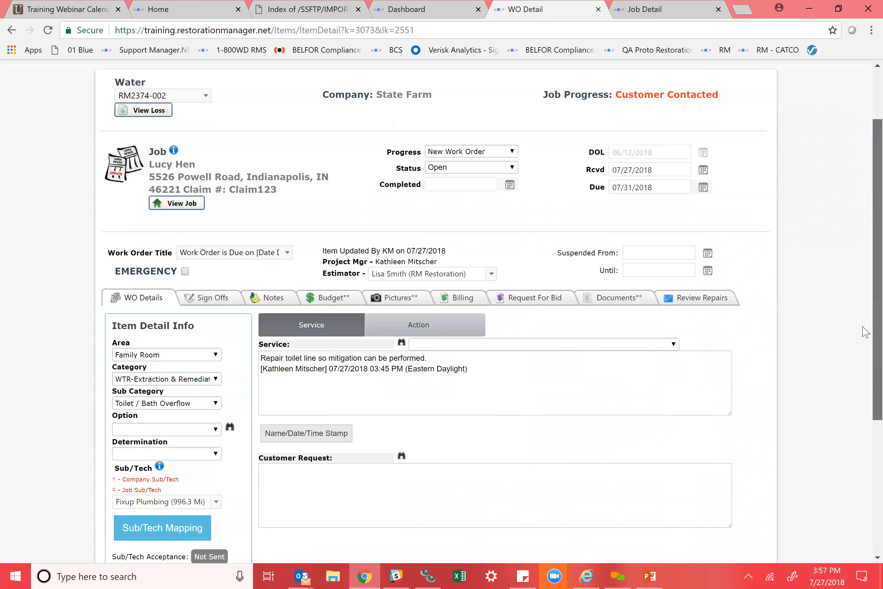
pyautogui.scroll(-3, 866, 387)
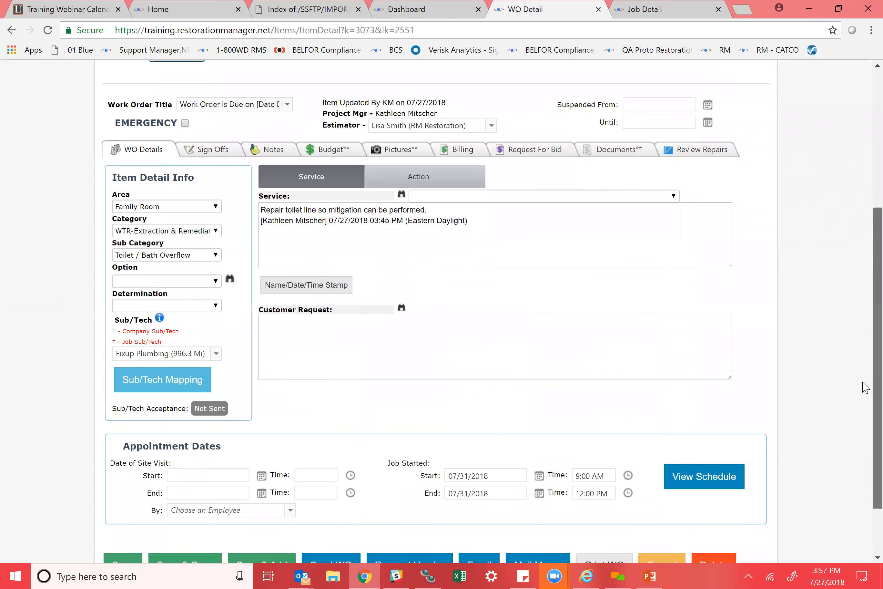
pyautogui.scroll(-2, 866, 387)
pyautogui.scroll(1, 866, 399)
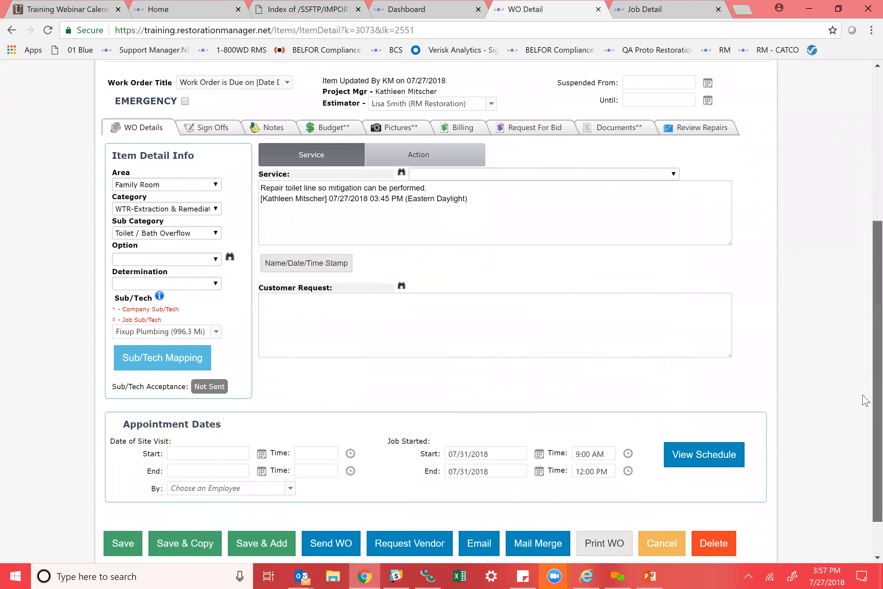
pyautogui.scroll(-1, 866, 402)
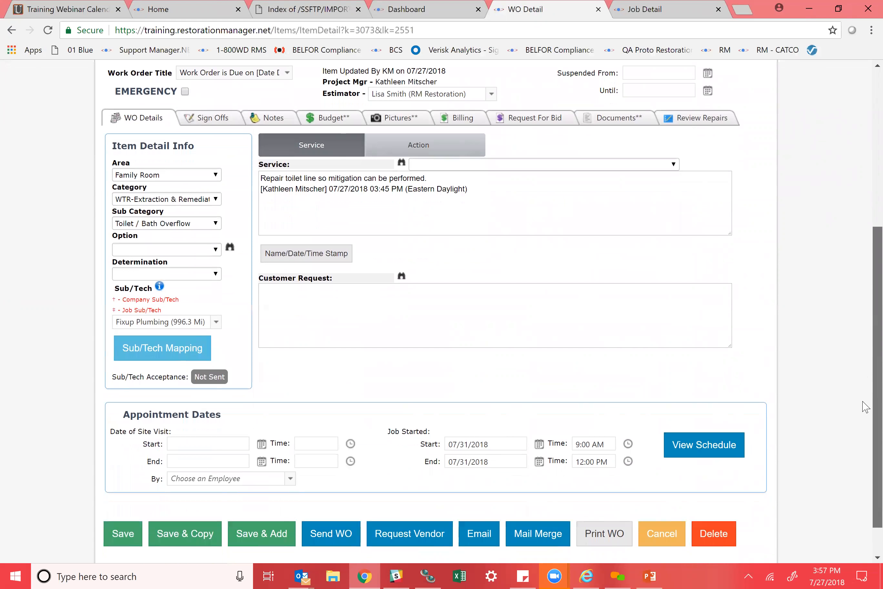
pyautogui.scroll(2, 866, 406)
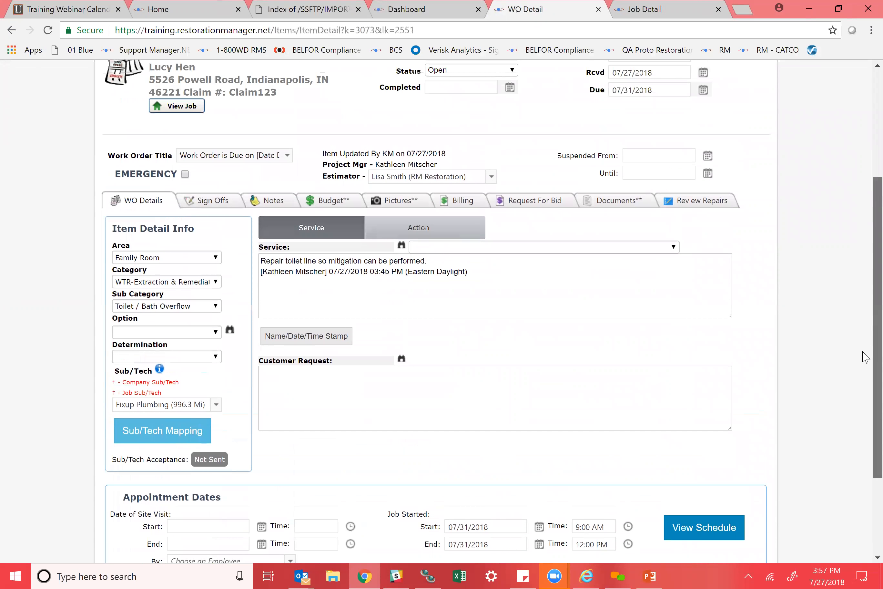
pyautogui.scroll(1, 866, 357)
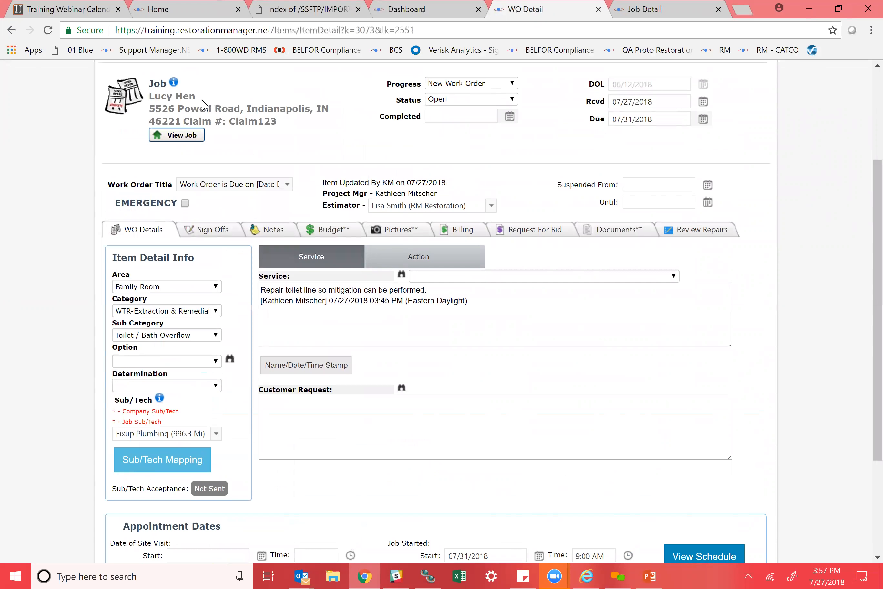
# Step: Go to the work order's job, open its water loss, and save it into the work order quick-add form
pyautogui.click(192, 136)
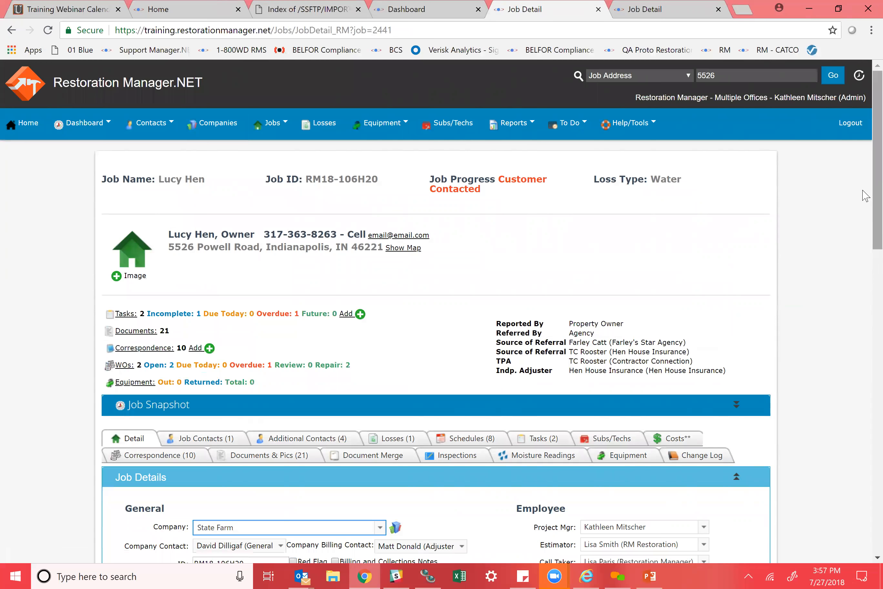
pyautogui.moveTo(879, 196); pyautogui.dragTo(866, 285)
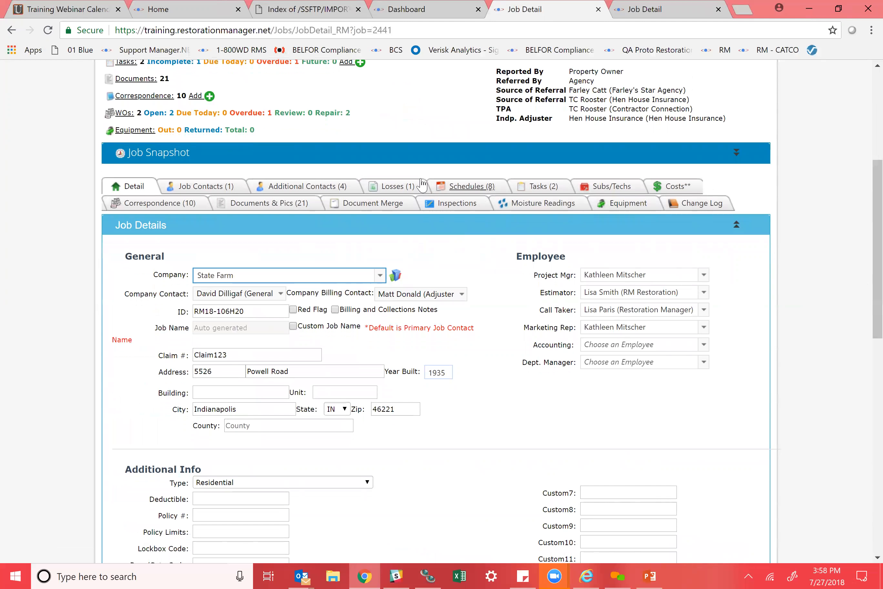
pyautogui.click(403, 188)
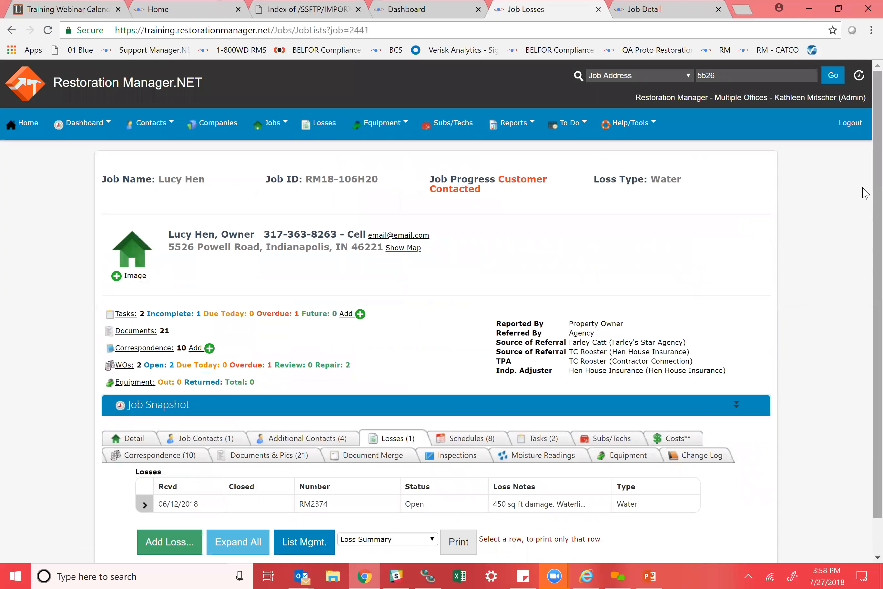
pyautogui.scroll(-1, 866, 342)
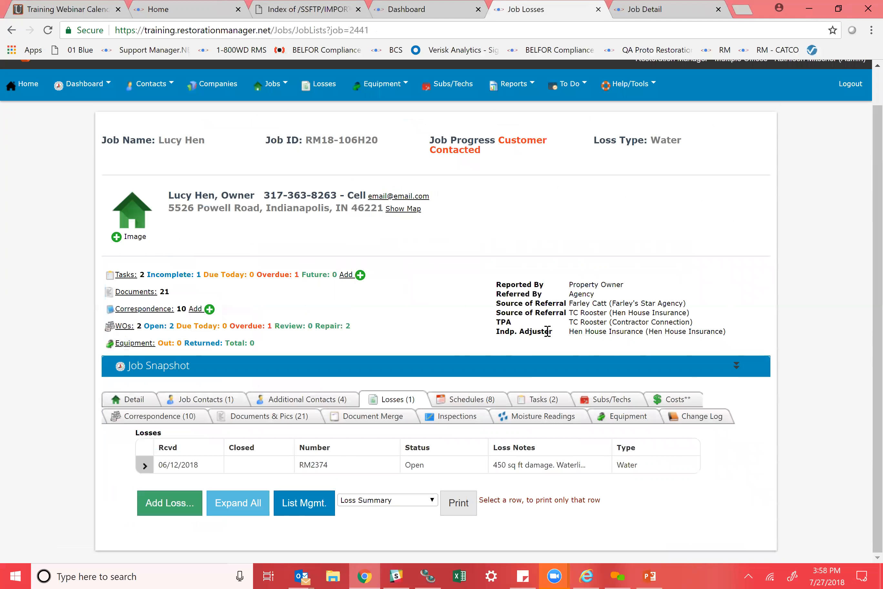
pyautogui.doubleClick(365, 464)
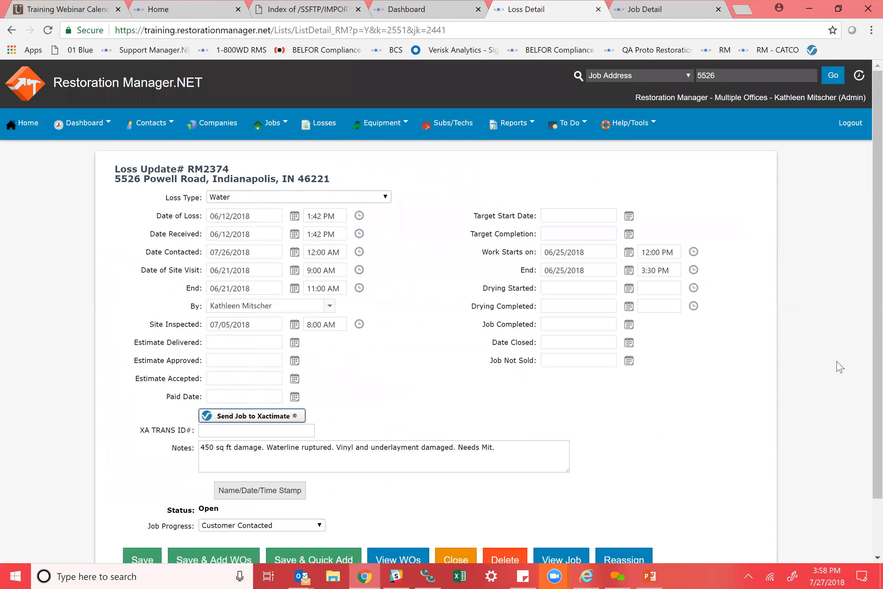
pyautogui.scroll(-2, 867, 129)
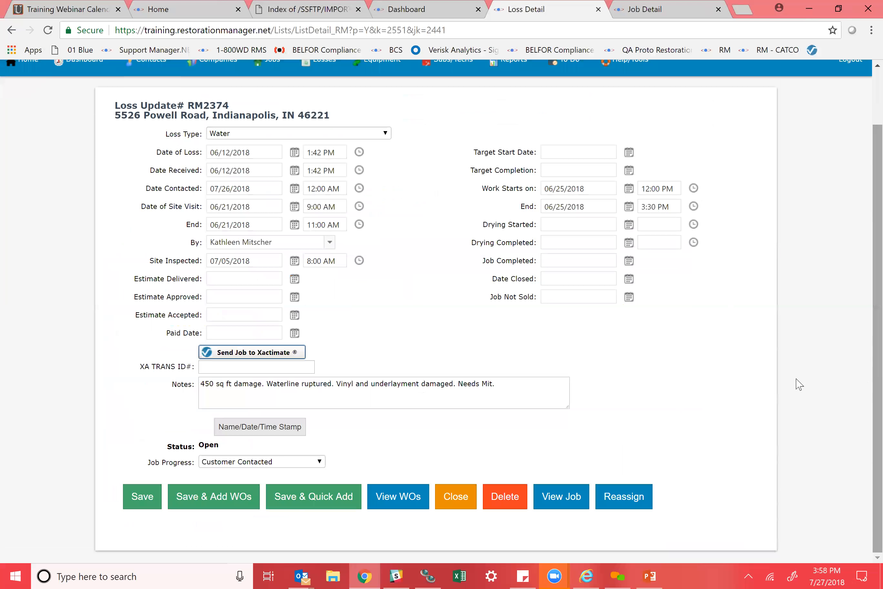
pyautogui.click(319, 504)
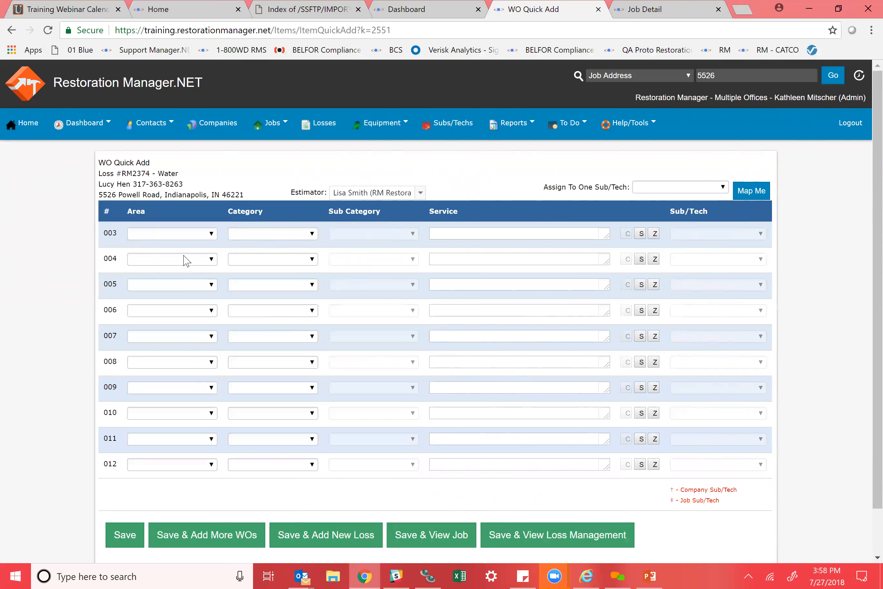
# Step: For work order 003, set the area to Basement, the category to Animal Damage and the sub category to Bats
pyautogui.click(172, 233)
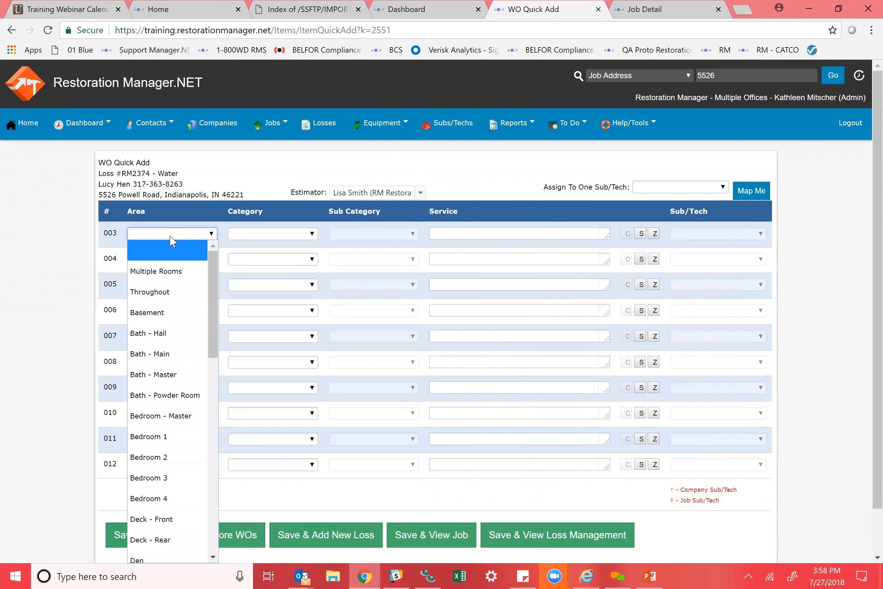
pyautogui.click(161, 319)
pyautogui.click(292, 234)
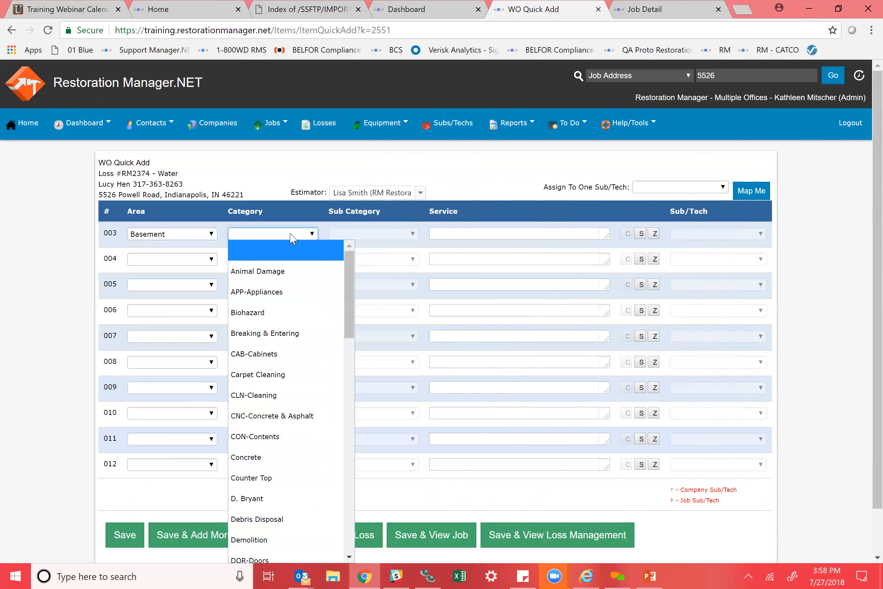
pyautogui.click(285, 280)
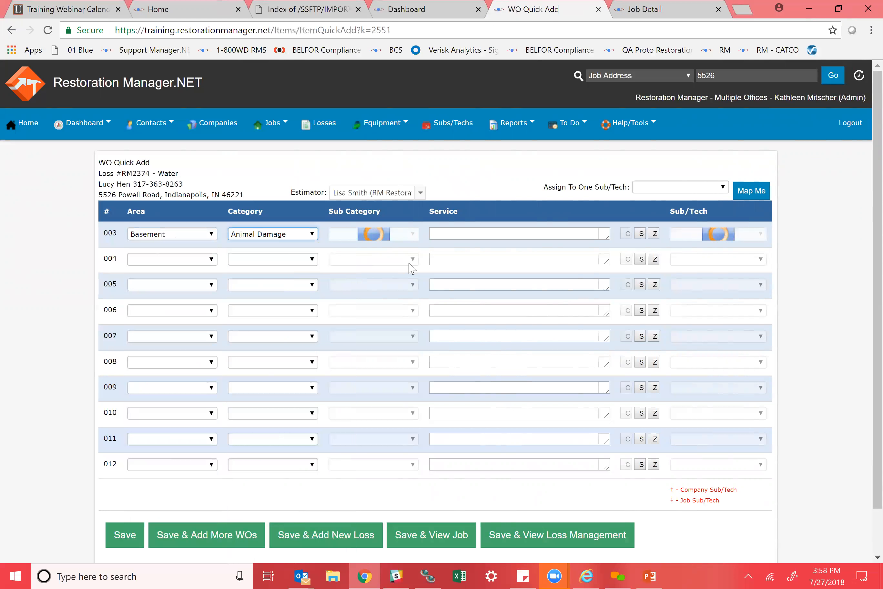
pyautogui.click(412, 235)
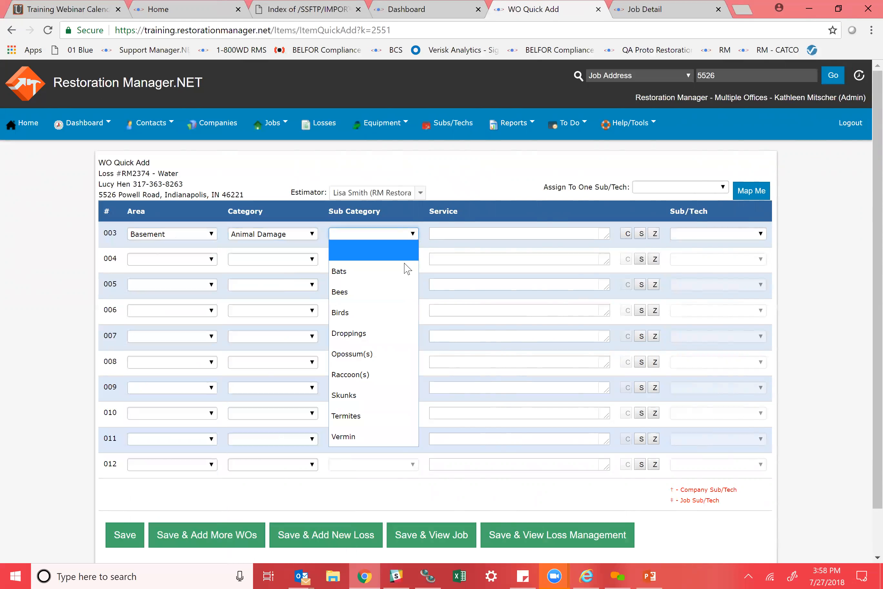
pyautogui.click(403, 282)
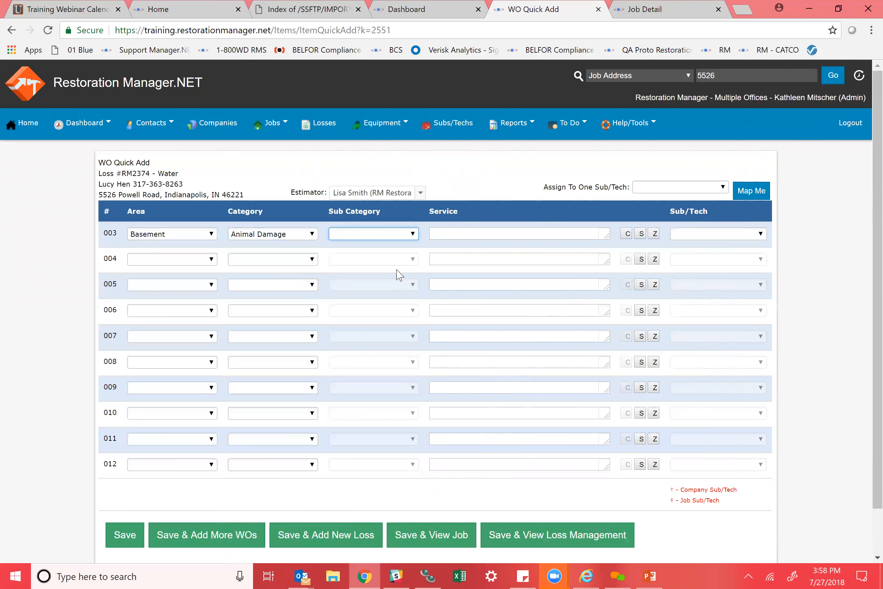
# Step: Enter "Attic Damage to insulation, needs replaced" as the service description for work order 003
pyautogui.click(484, 232)
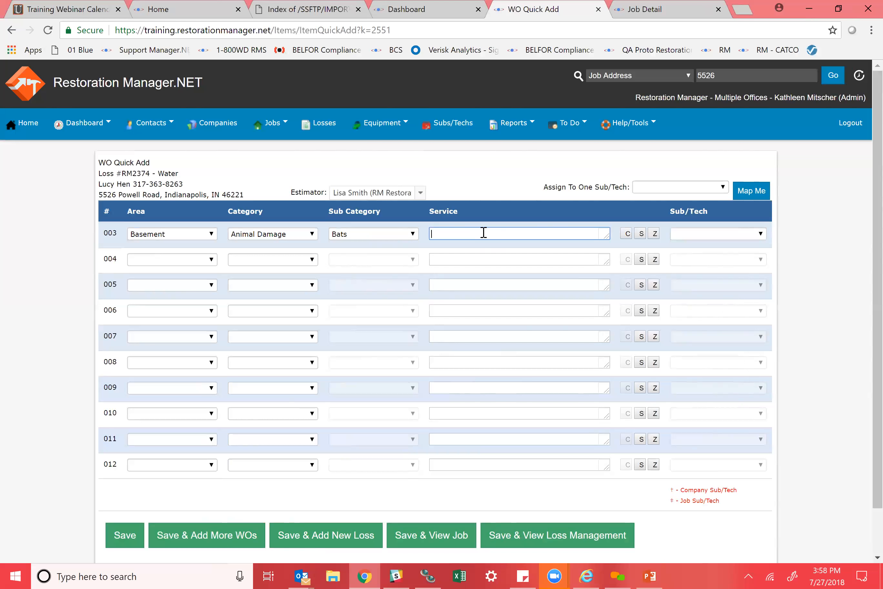
pyautogui.write('Attice')
pyautogui.press('BackSpace')
pyautogui.write(' Damage to insulation, needs replaced')
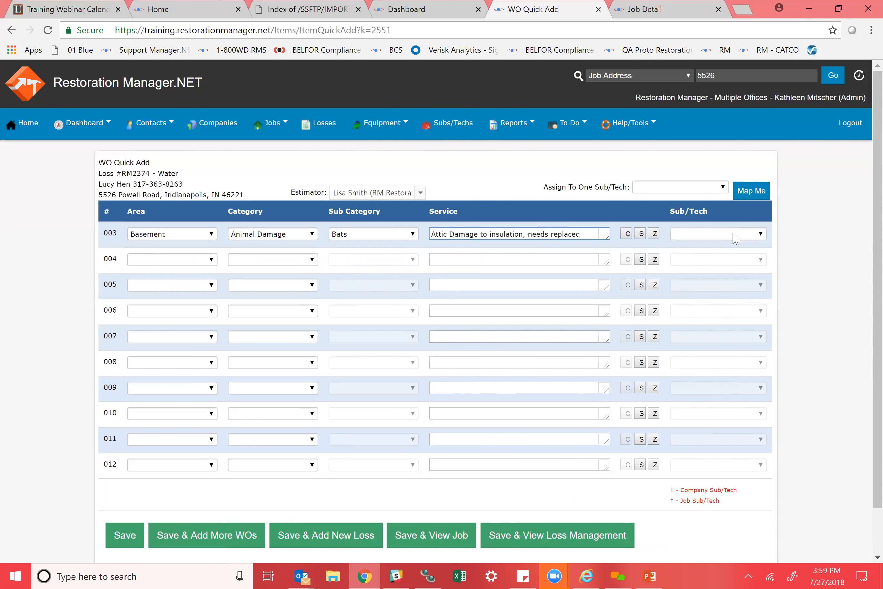
# Step: Assign Daniels Construction as the individual sub/tech for work order 003
pyautogui.click(687, 189)
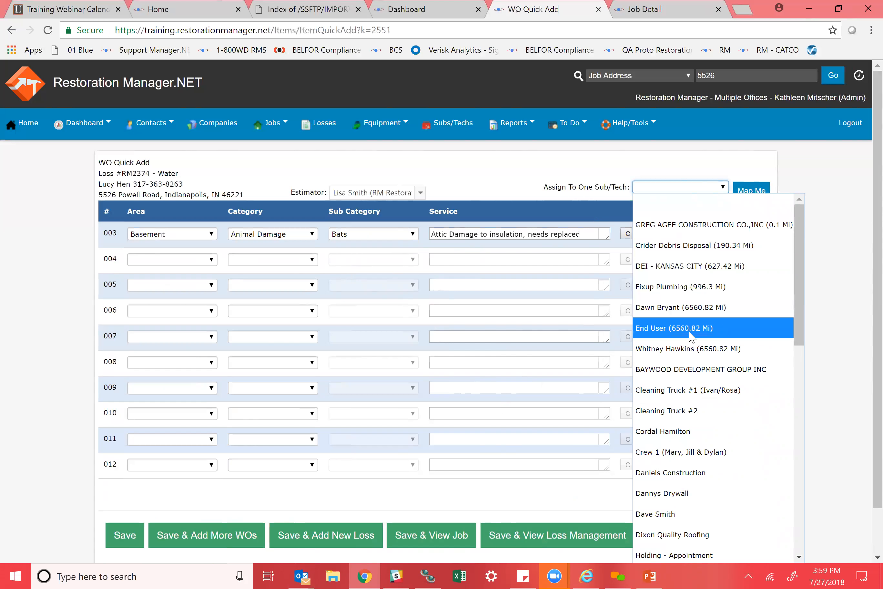
pyautogui.click(652, 166)
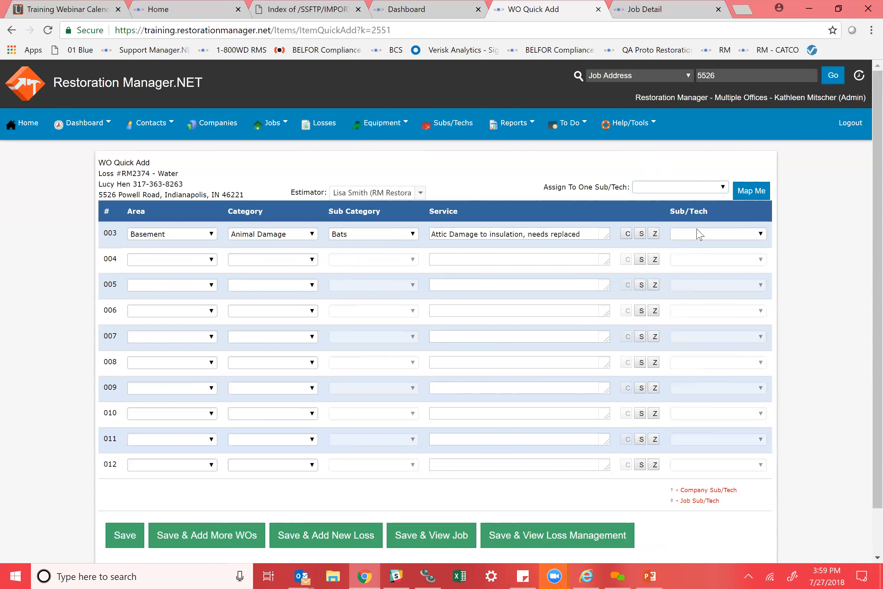
pyautogui.click(701, 239)
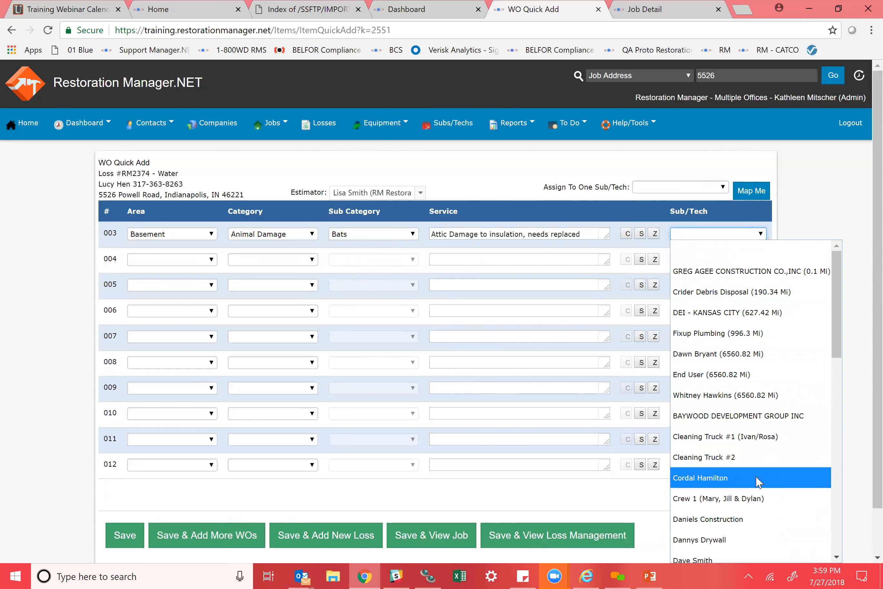
pyautogui.click(762, 519)
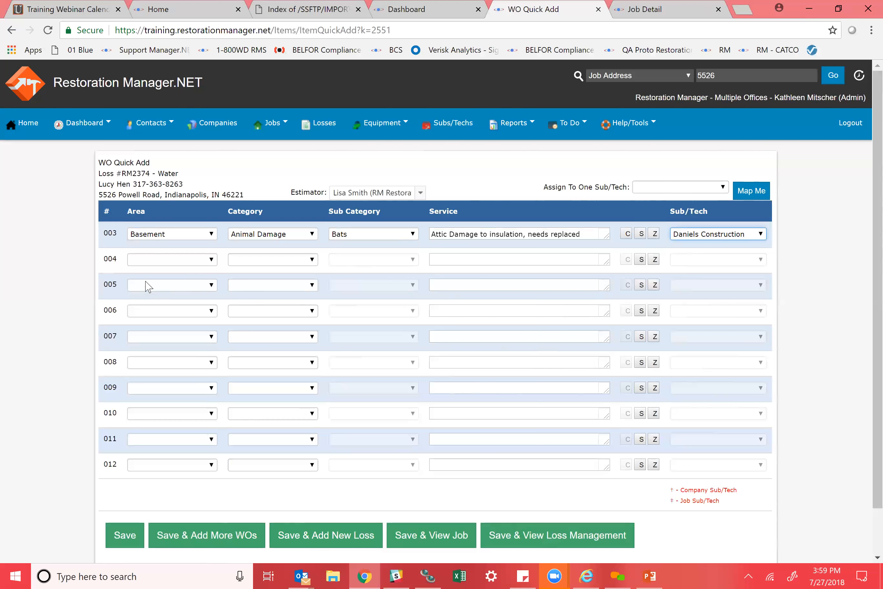
# Step: For work order 004, set the area to Bath - Master and the category to Biohazard, and check the sub category options
pyautogui.click(142, 264)
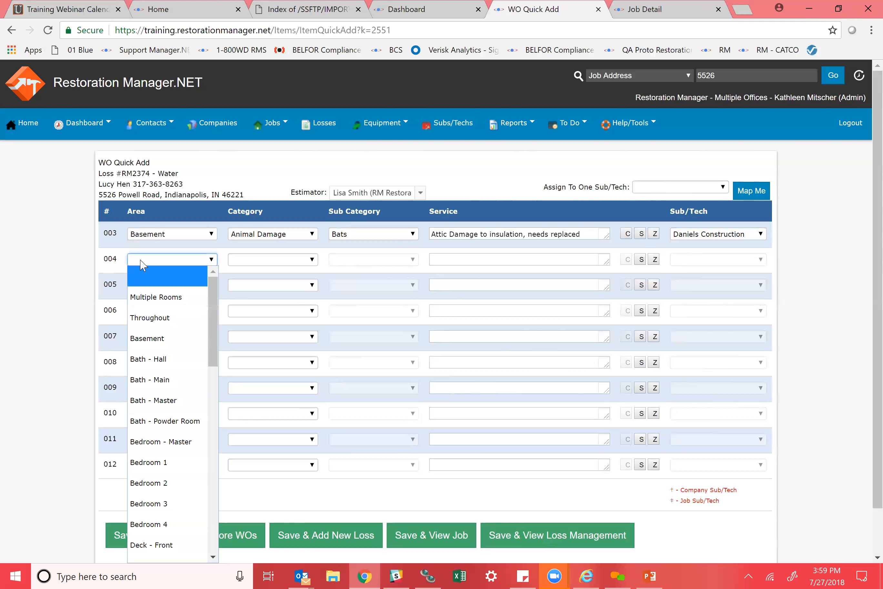
pyautogui.click(180, 401)
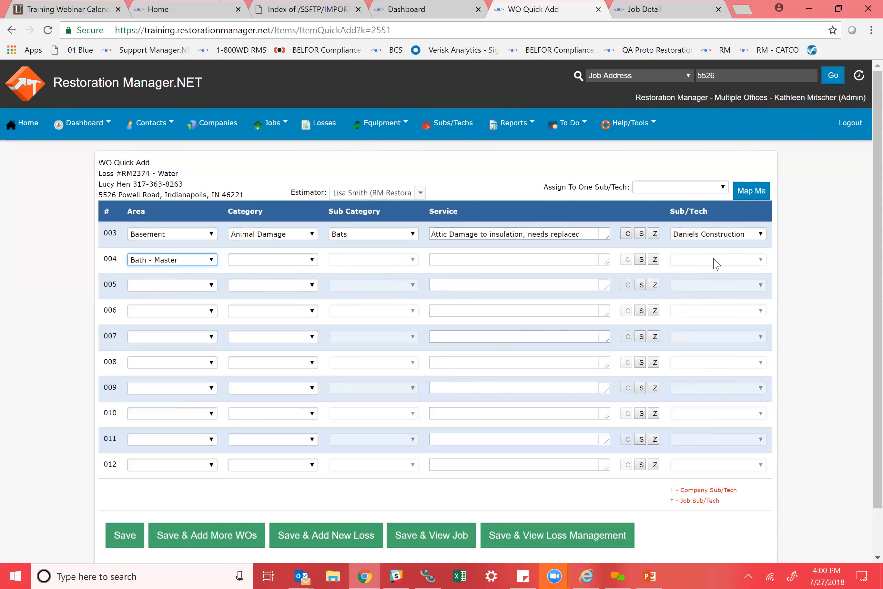
pyautogui.click(292, 262)
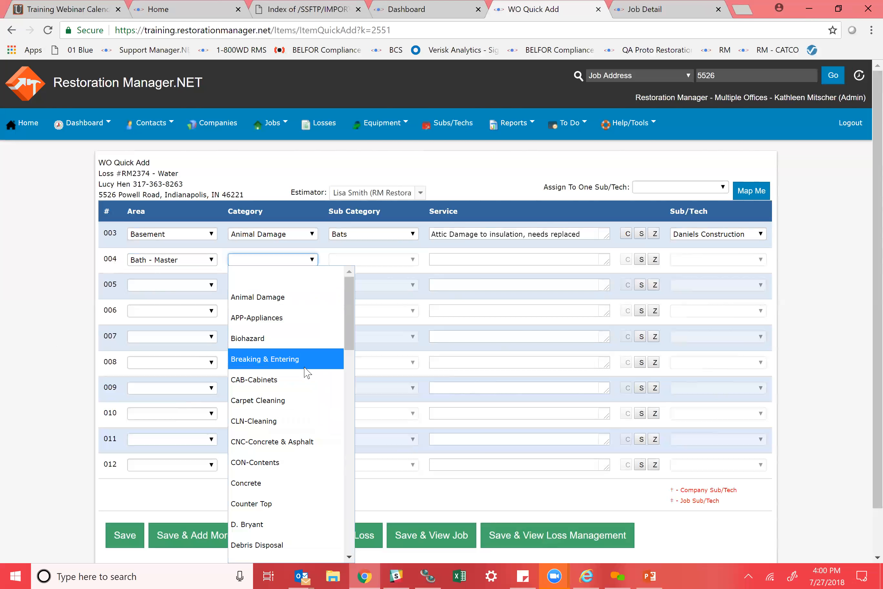
pyautogui.click(286, 341)
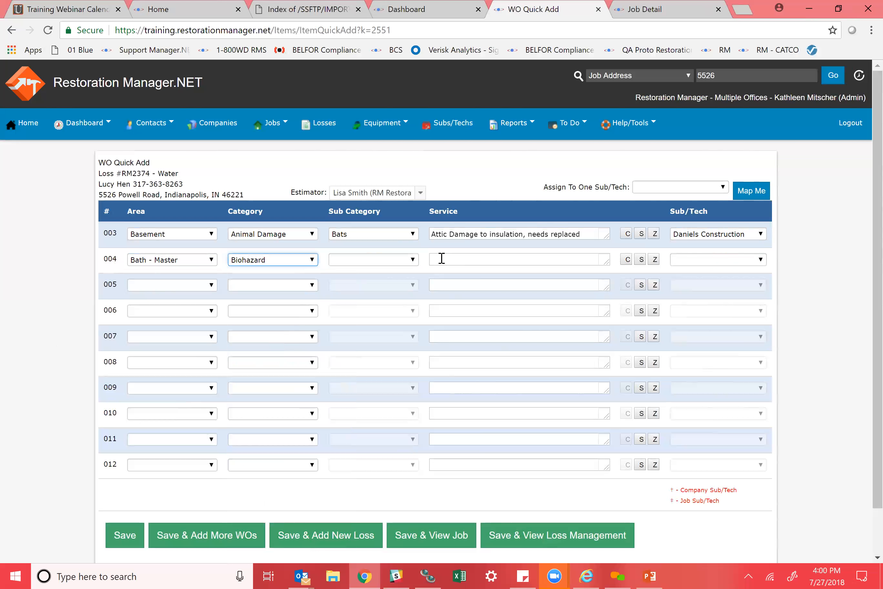
pyautogui.click(403, 267)
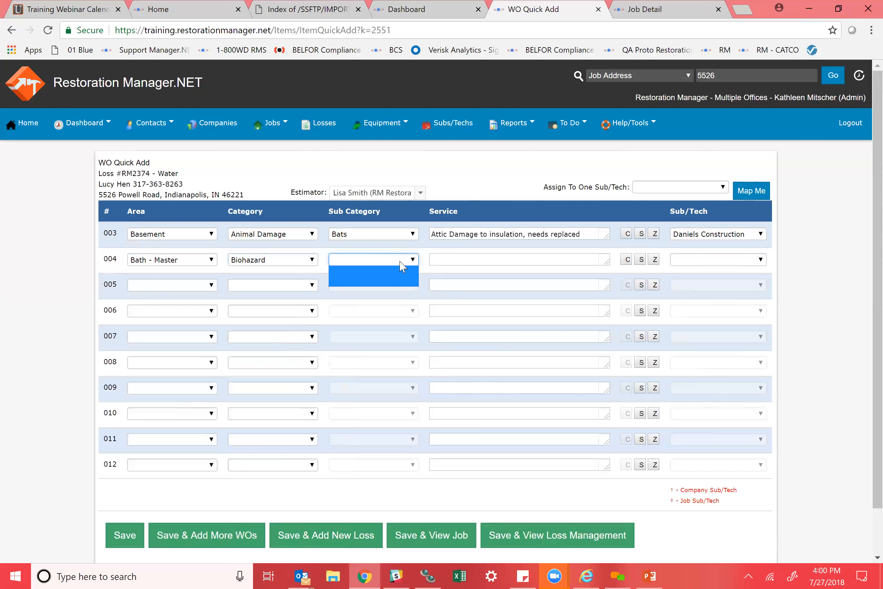
# Step: Leave work order 004's sub category blank and enter "Remove insulation from bath attic space" as its service description
pyautogui.click(468, 258)
pyautogui.click(468, 257)
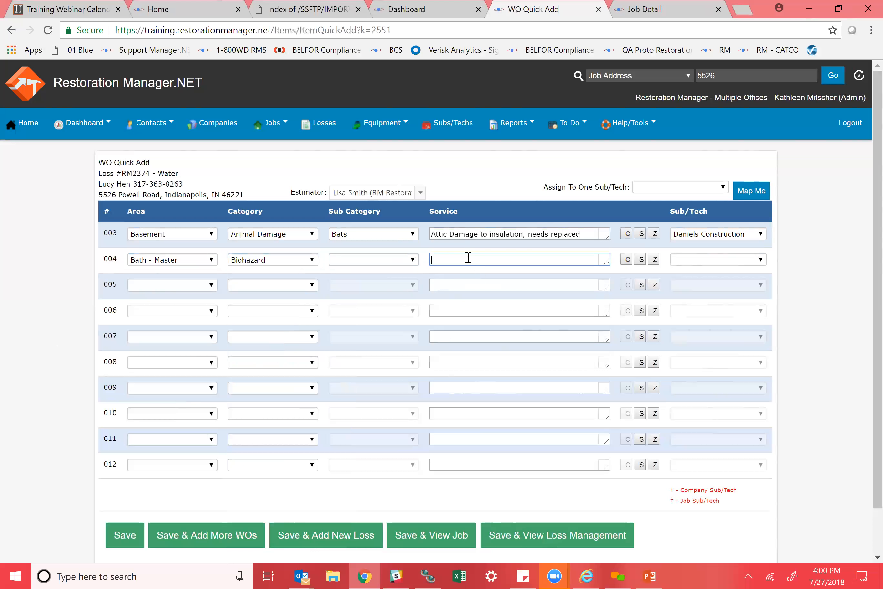
pyautogui.write('Remove insulation from bath attic space')
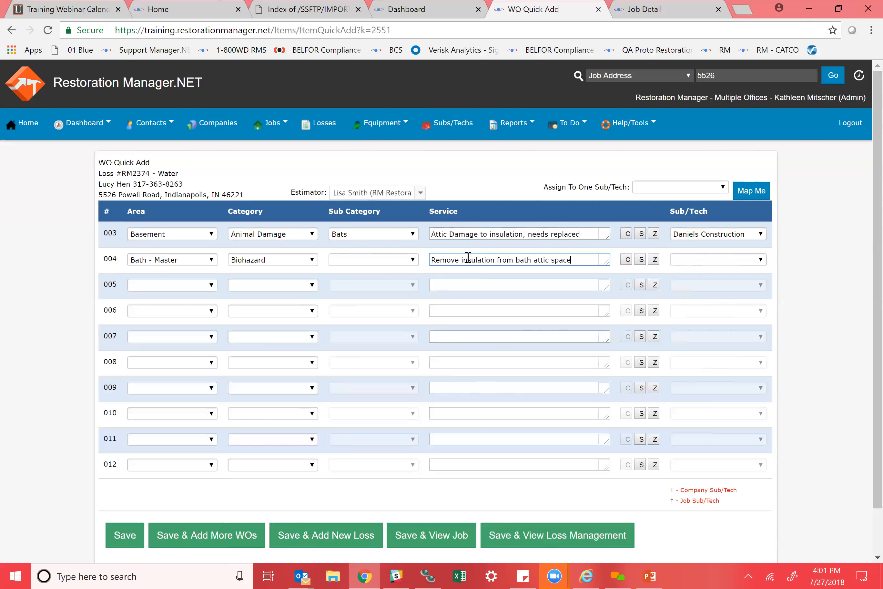
# Step: Assign Crew 1 as the sub/tech for work order 004
pyautogui.click(735, 262)
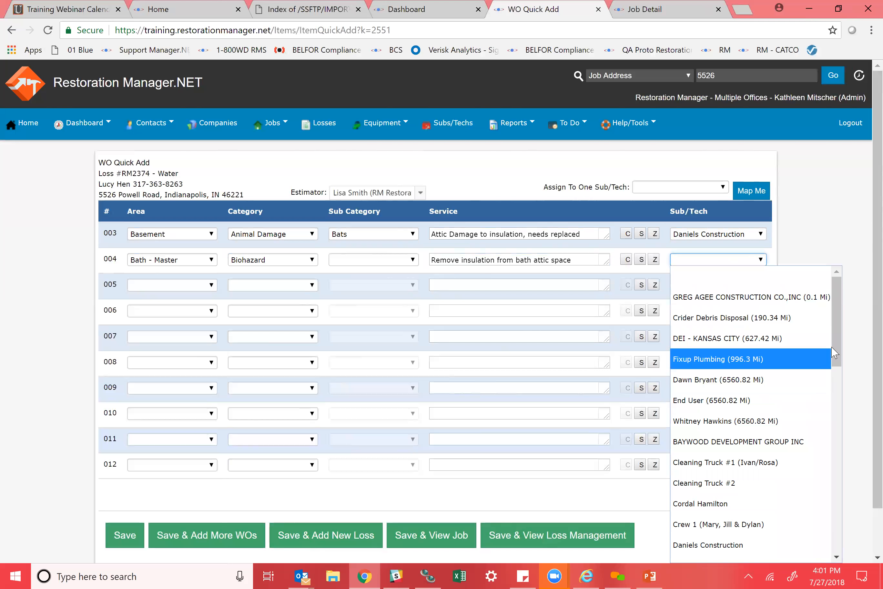
pyautogui.scroll(-3, 841, 382)
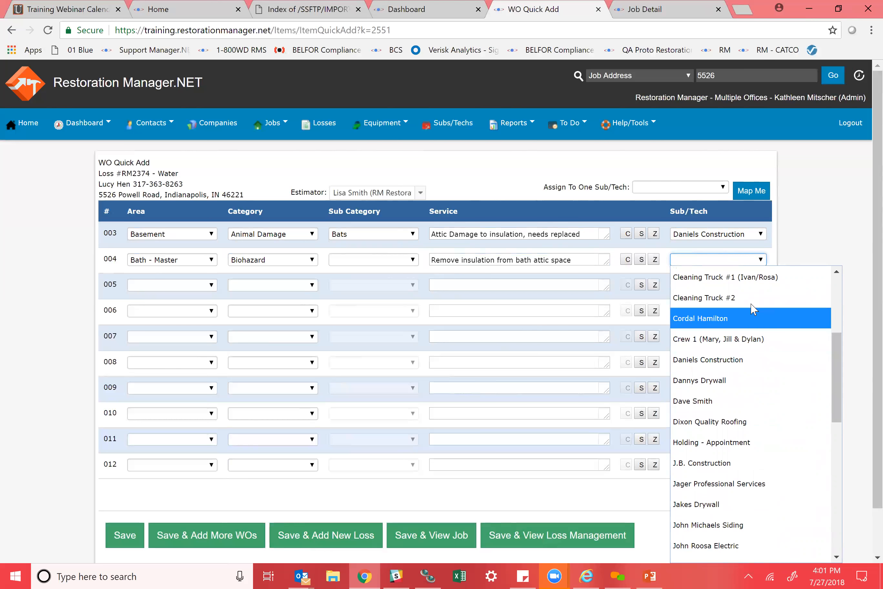
pyautogui.click(763, 342)
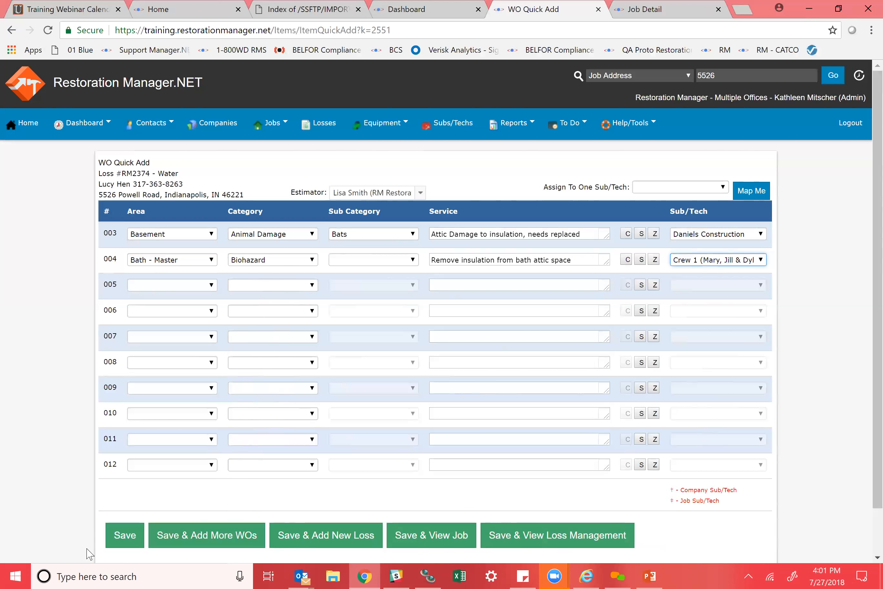
# Step: Save the quick-added work orders, continuing to loss management, and expand the details of work order 001
pyautogui.click(127, 538)
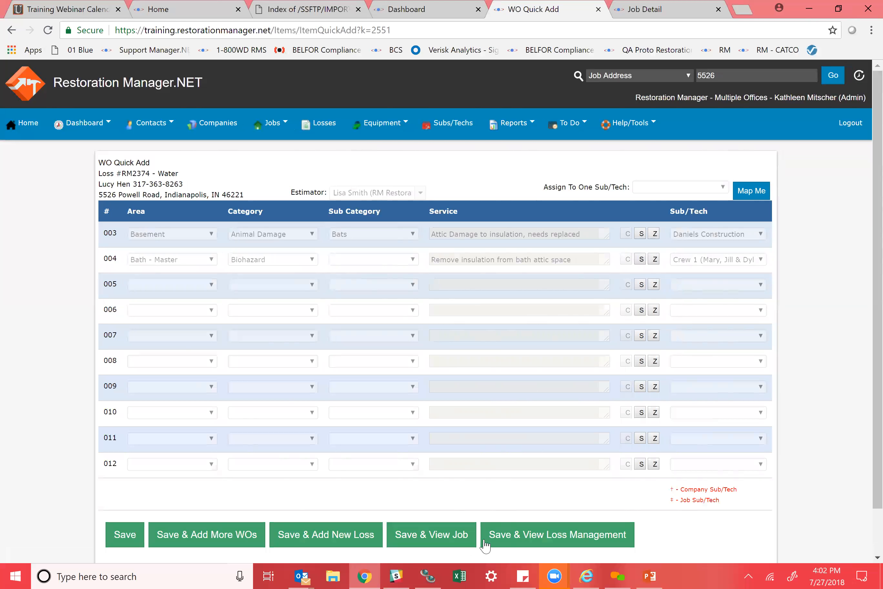
pyautogui.click(573, 536)
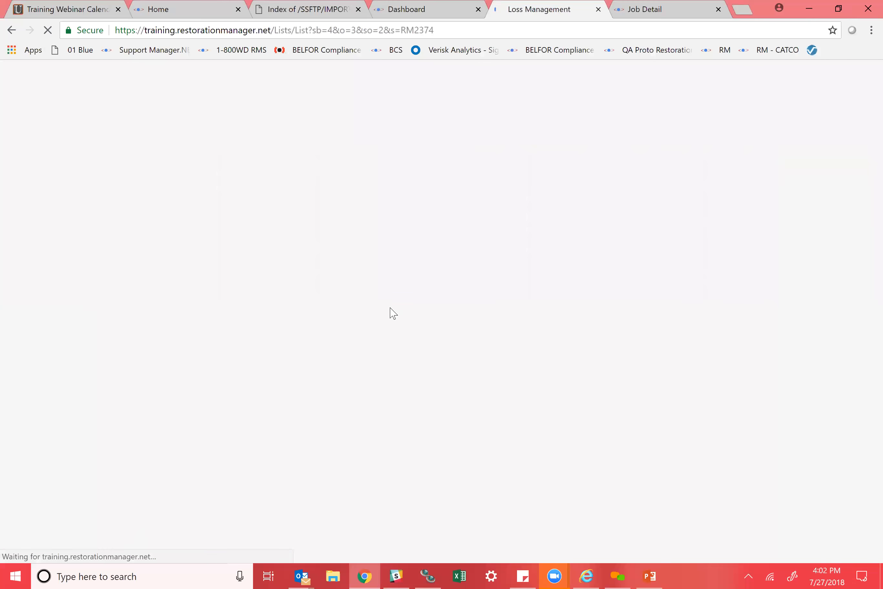
pyautogui.scroll(-4, 393, 313)
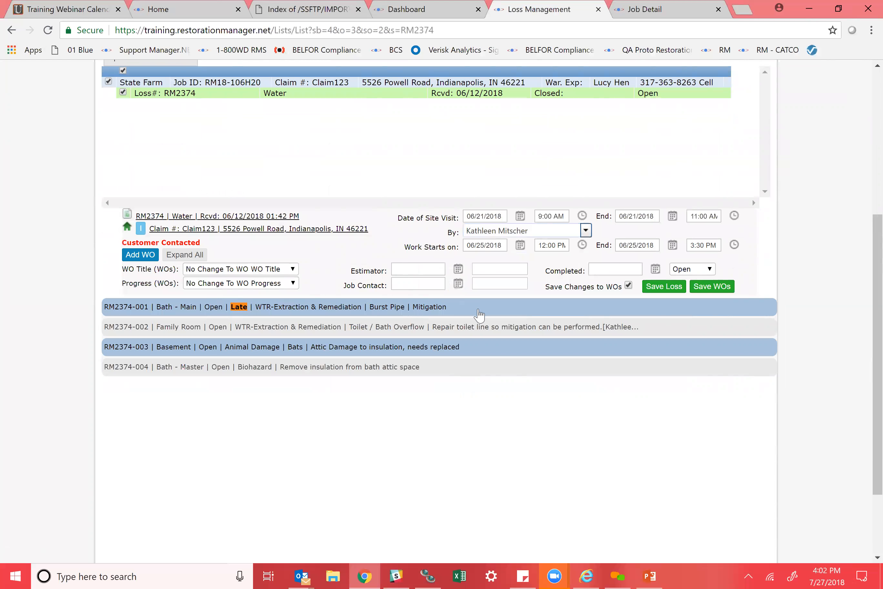
pyautogui.click(479, 315)
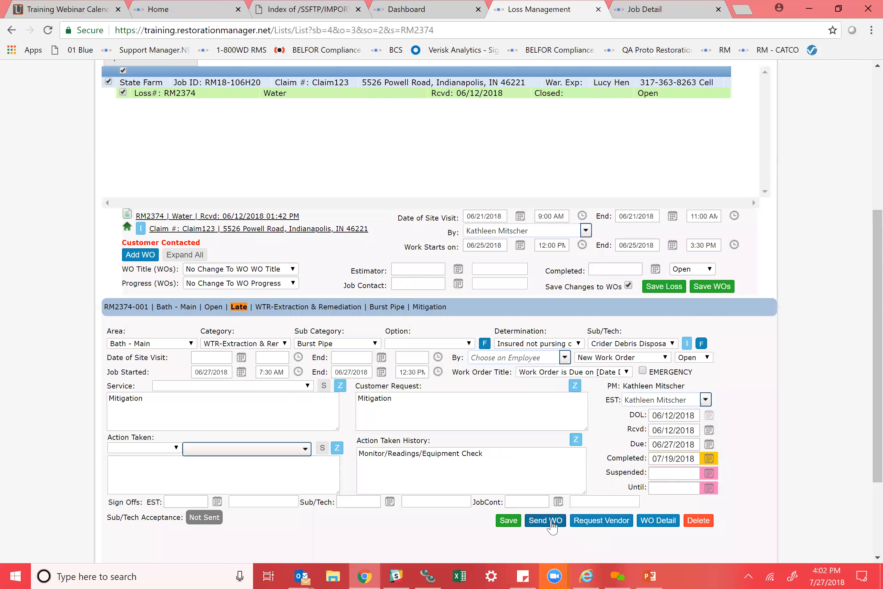
# Step: Set the loss-level WO title to ESCALATED Work Order Notice and the WO progress to New Work Order
pyautogui.click(238, 273)
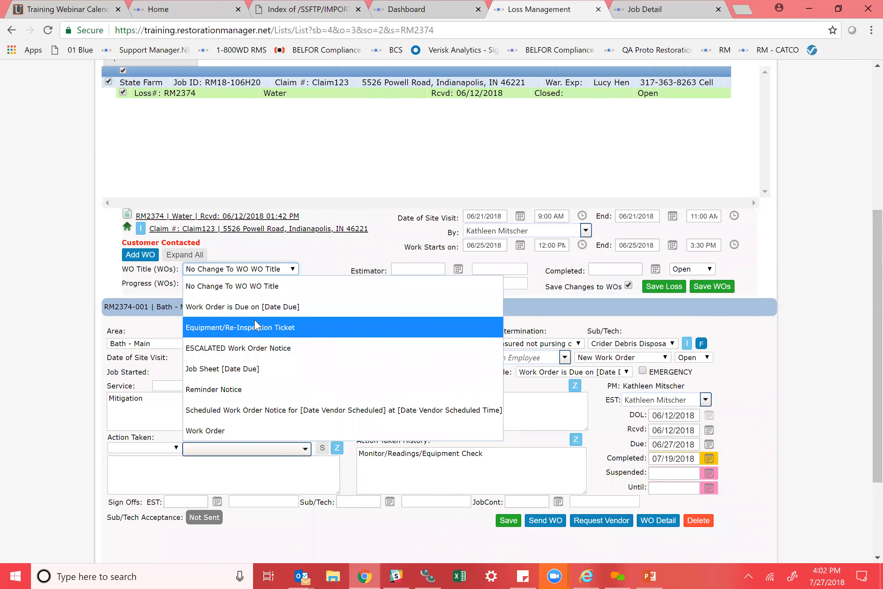
pyautogui.click(258, 348)
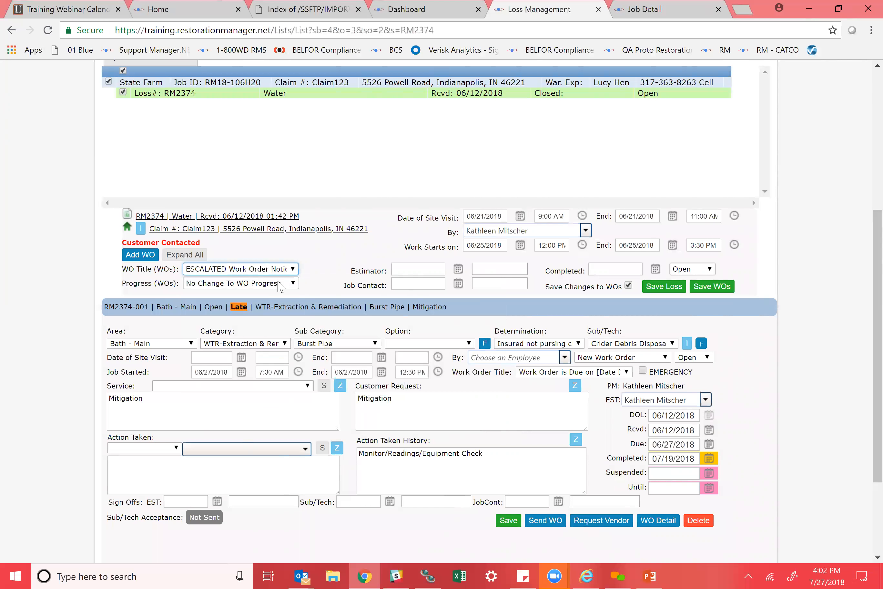
pyautogui.click(280, 285)
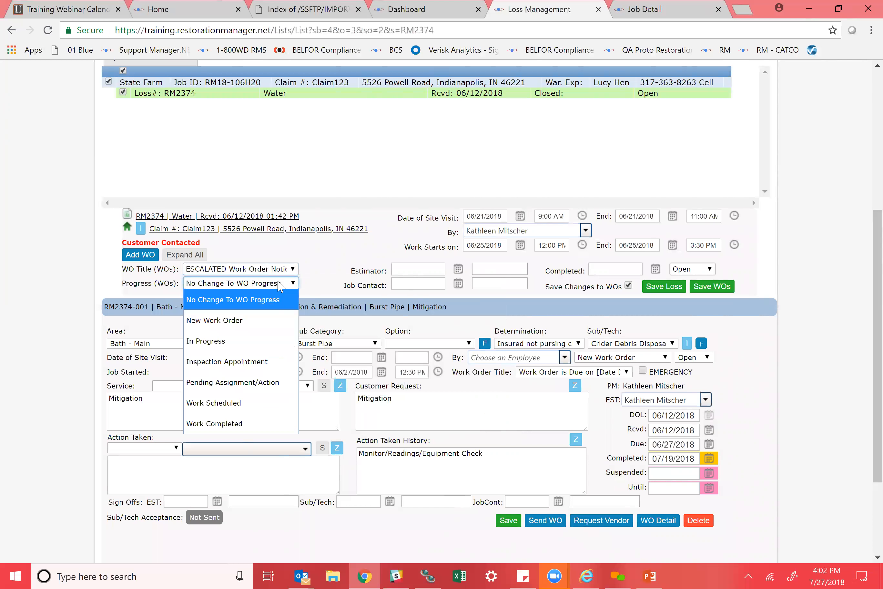
pyautogui.click(277, 323)
pyautogui.click(404, 285)
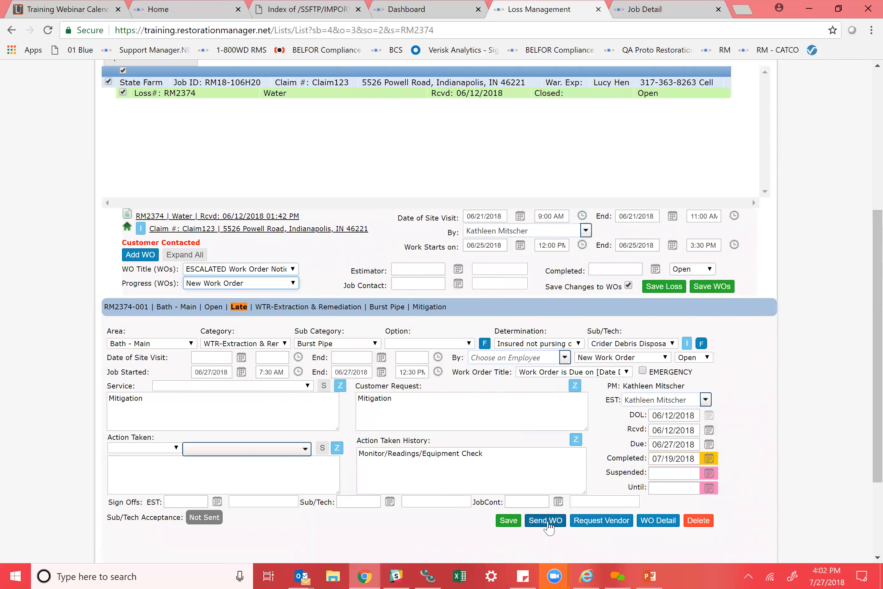
pyautogui.click(691, 454)
pyautogui.click(690, 444)
# Step: Rerun the existing job address search and open the losses of the State Farm water job
pyautogui.moveTo(876, 379); pyautogui.dragTo(857, 177)
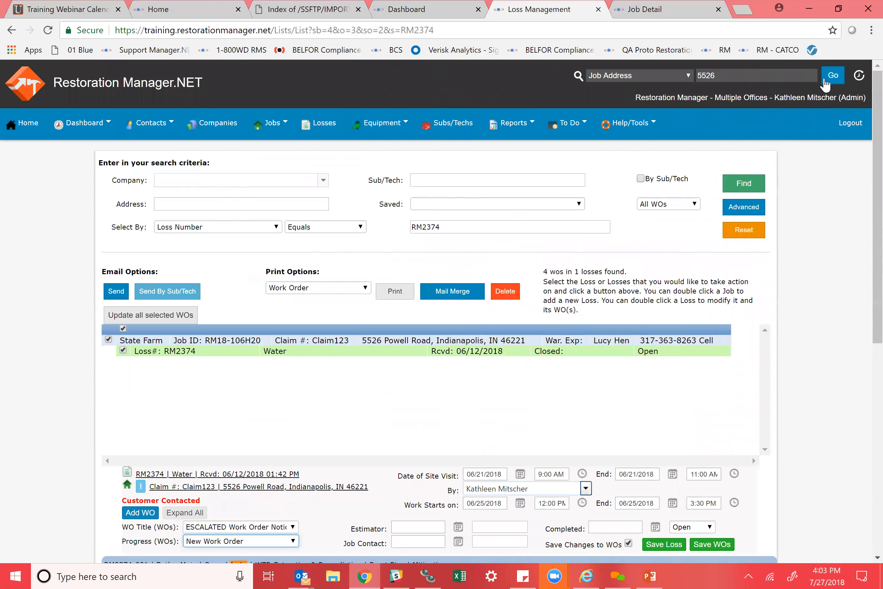
pyautogui.click(830, 77)
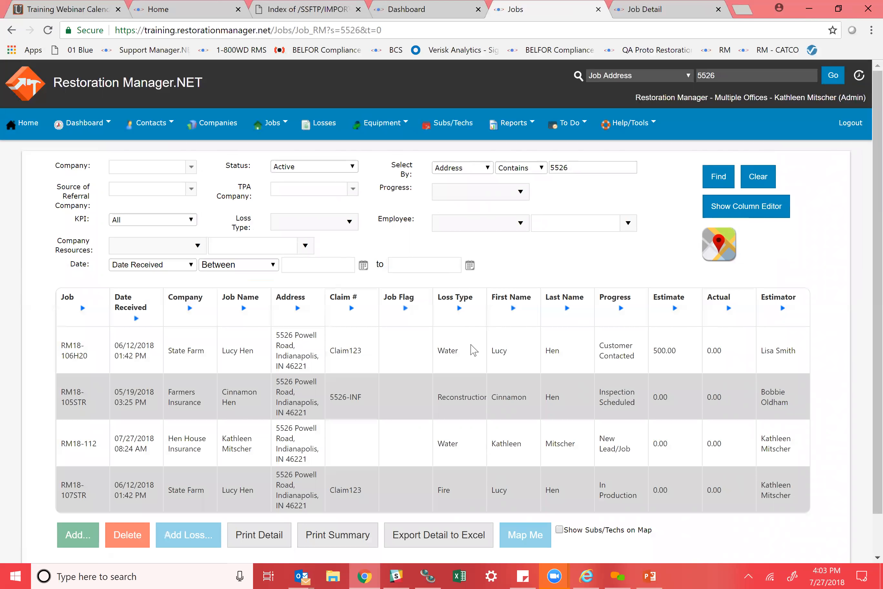
pyautogui.doubleClick(471, 345)
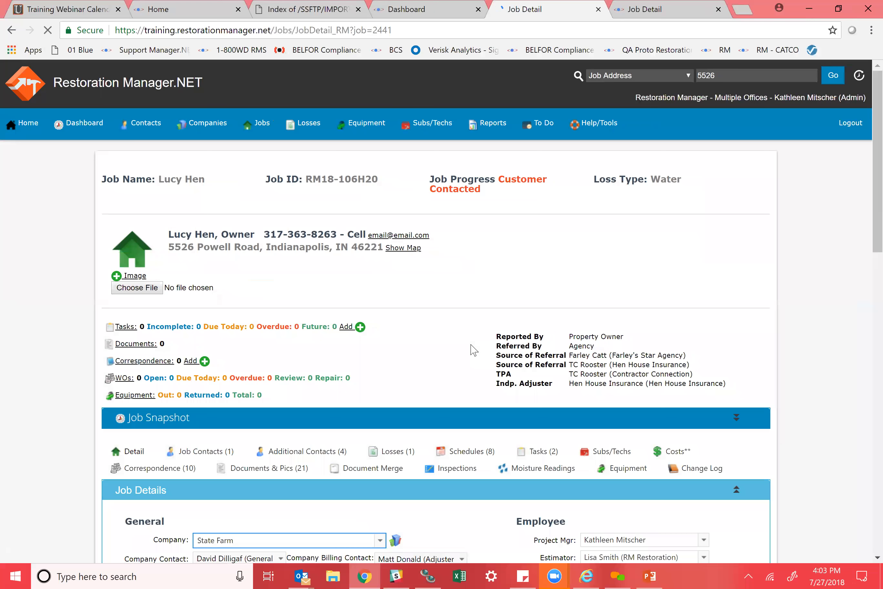
pyautogui.click(398, 439)
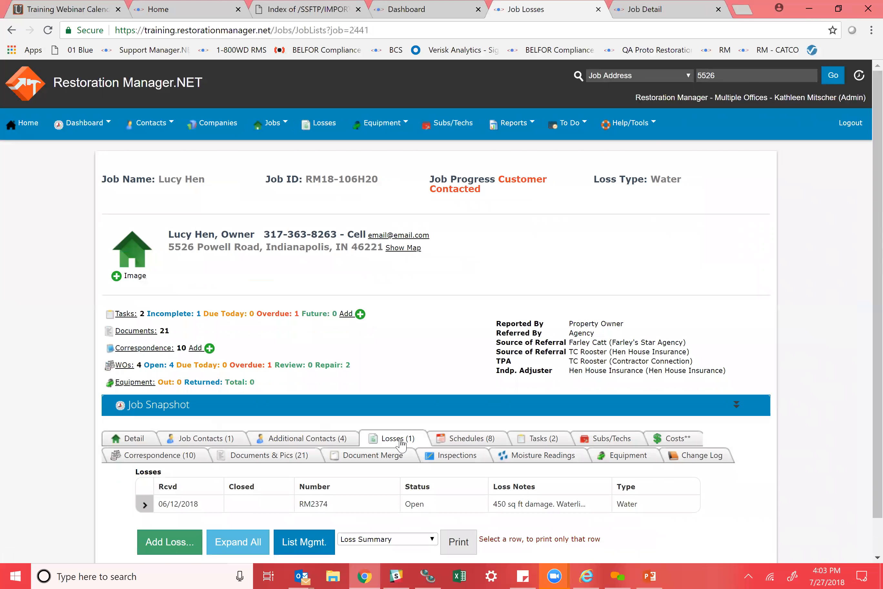
# Step: Expand the loss received 06/12/2018 and review its list of work orders
pyautogui.click(145, 504)
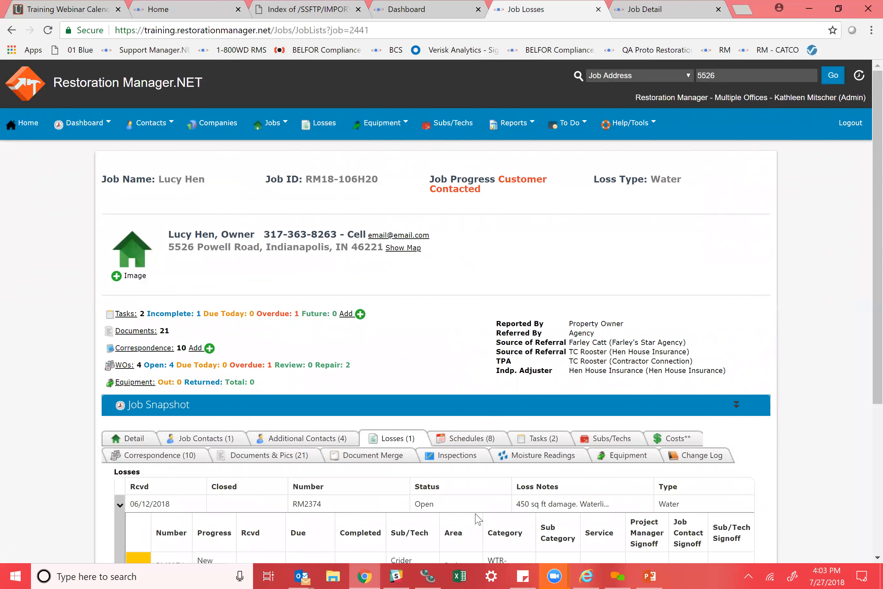
pyautogui.scroll(-3, 866, 361)
pyautogui.scroll(-2, 866, 379)
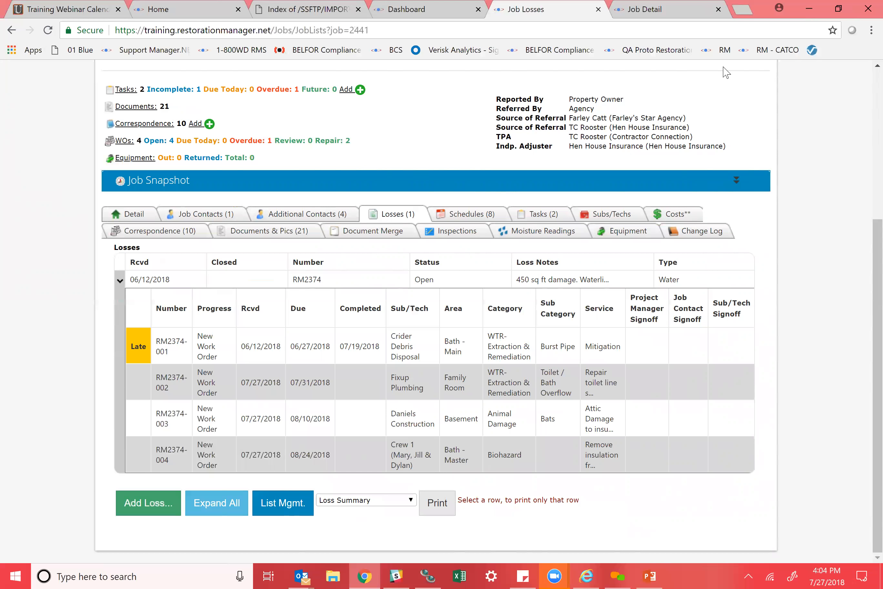
# Step: Switch to the staging site's CLuckNCrow Farm job and open its work order creation page
pyautogui.click(679, 12)
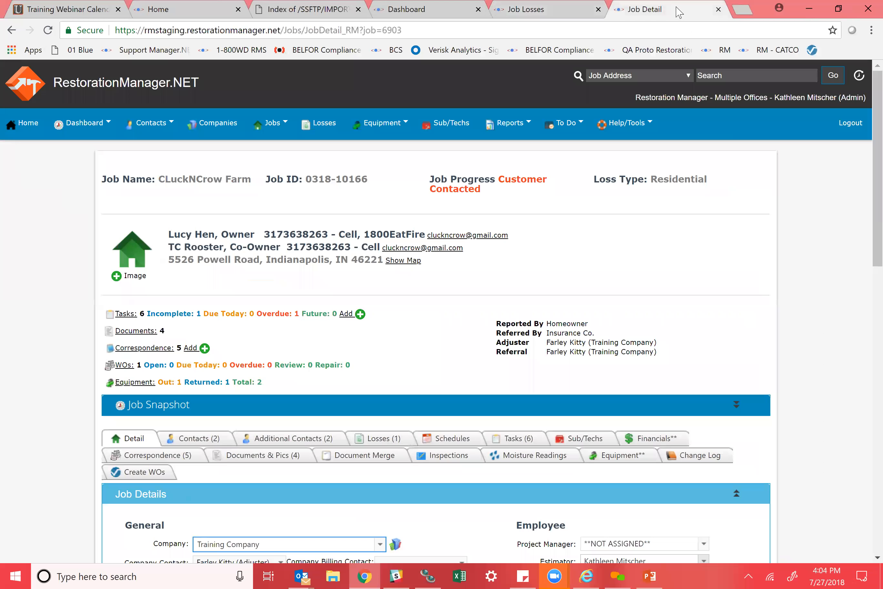
pyautogui.scroll(-5, 866, 190)
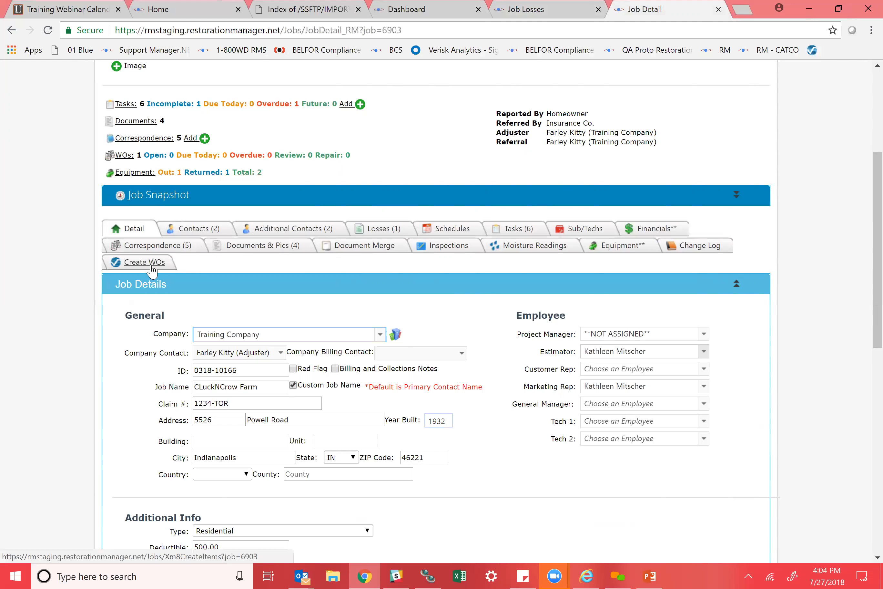
pyautogui.click(152, 270)
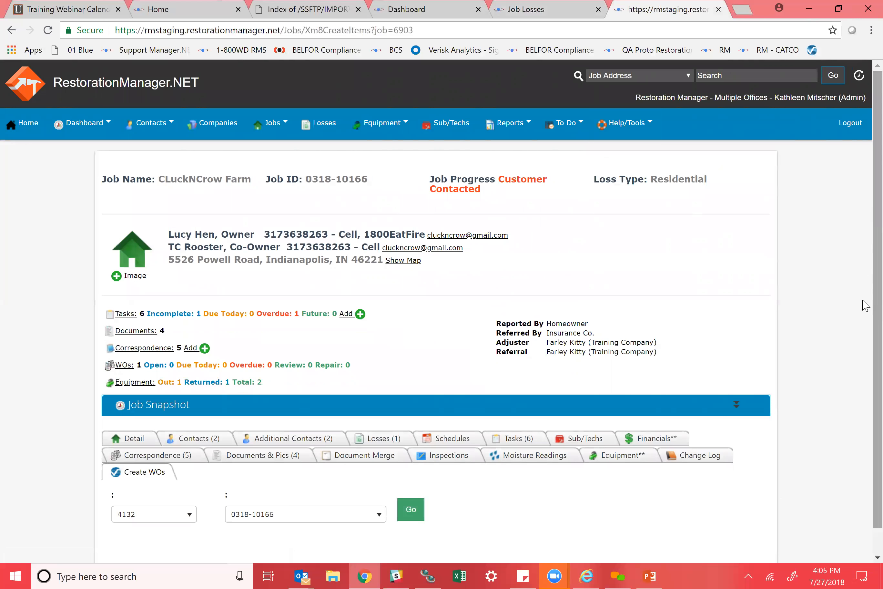
# Step: Check both selection lists for creating work orders and load the assignment with the preselected choices
pyautogui.scroll(-1, 867, 349)
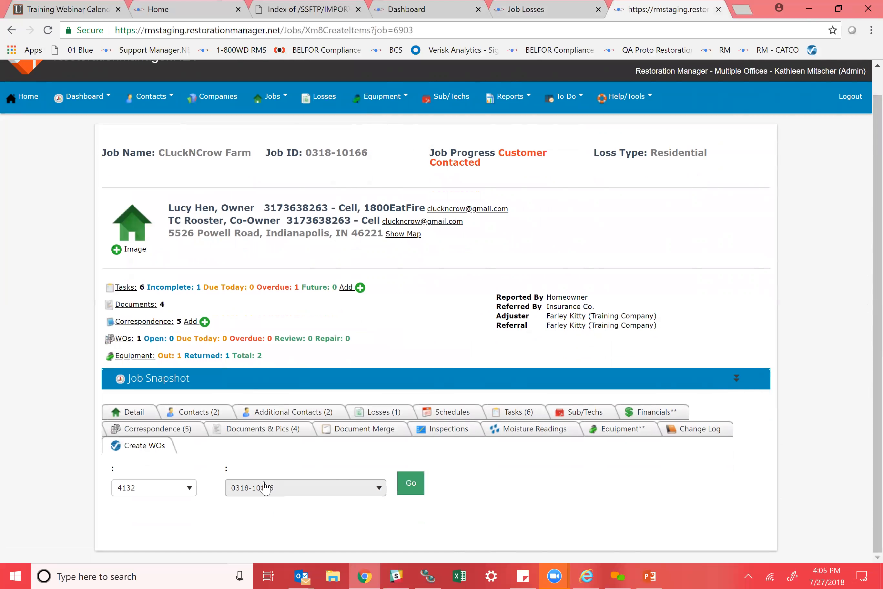
pyautogui.click(193, 493)
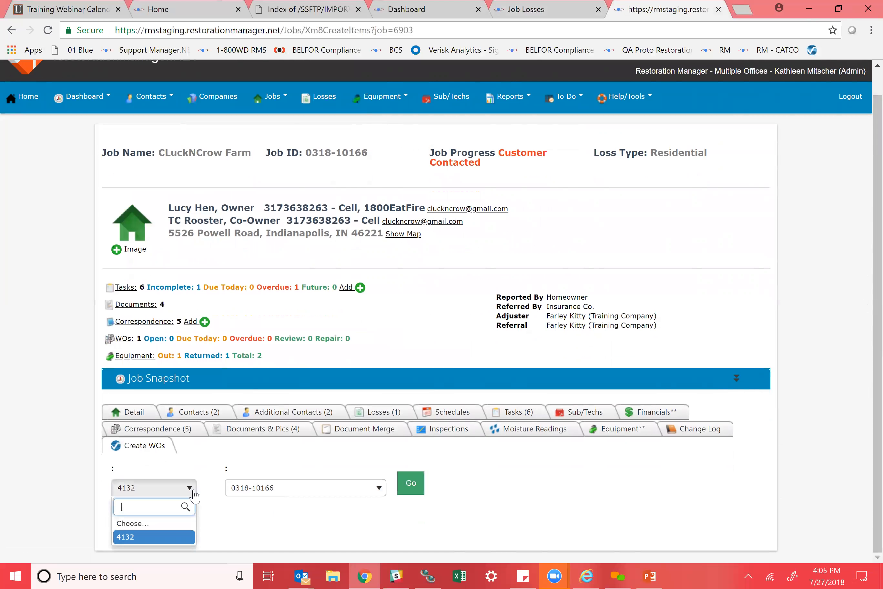
pyautogui.click(379, 490)
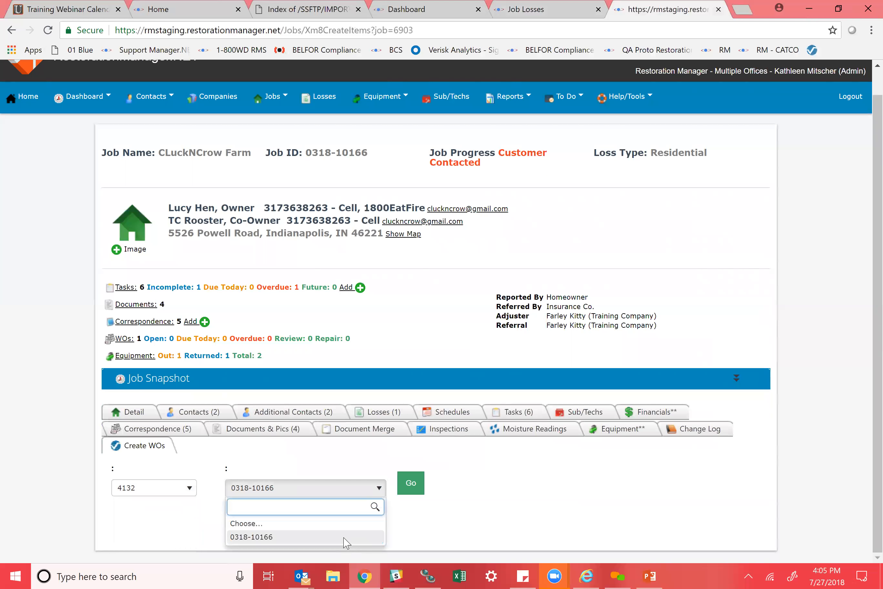
pyautogui.click(446, 519)
pyautogui.click(412, 483)
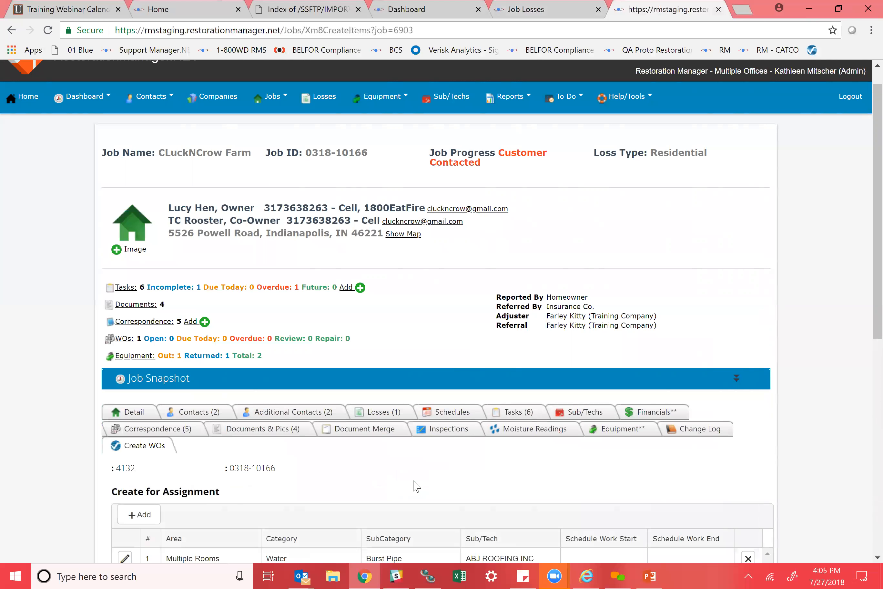
# Step: Add a second work order to the assignment and set its area to Bathroom
pyautogui.scroll(-1, 866, 384)
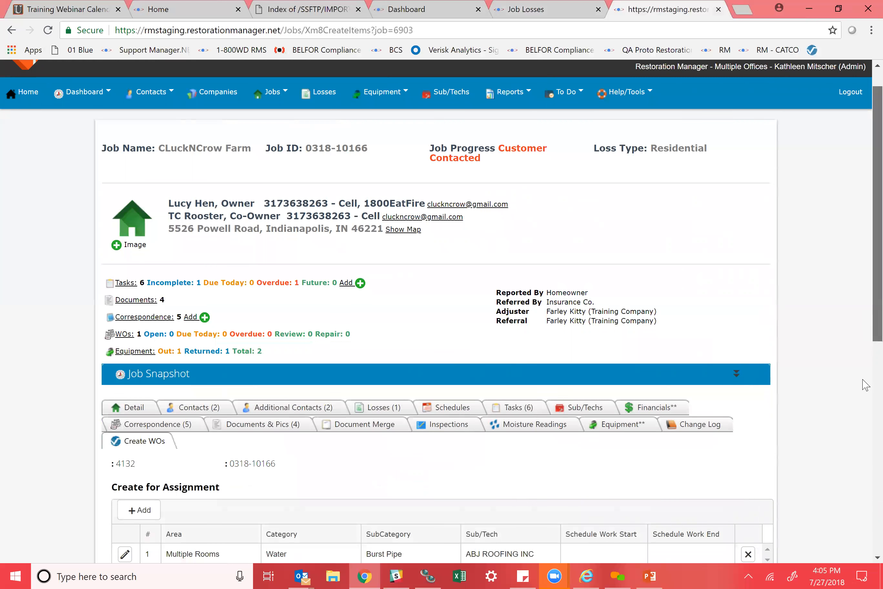
pyautogui.scroll(-9, 866, 385)
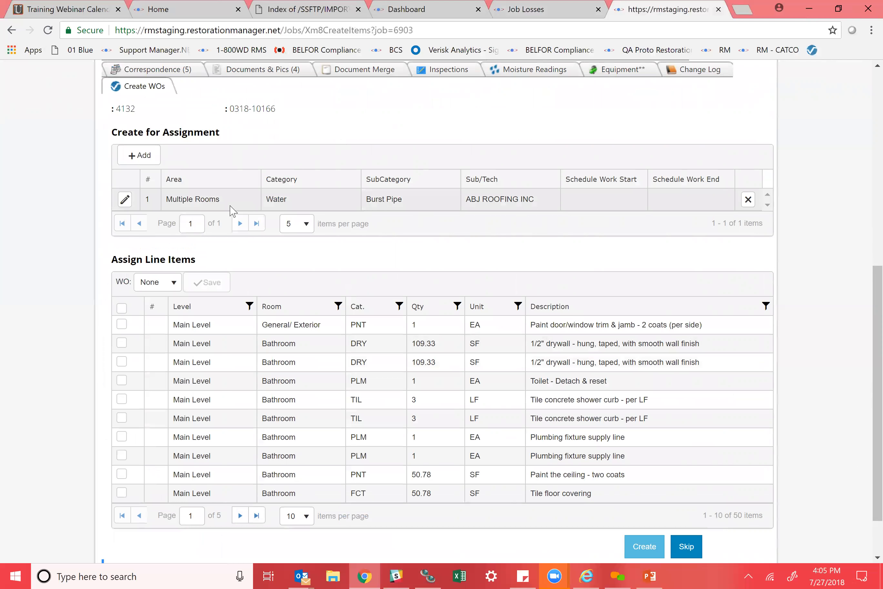
pyautogui.click(132, 159)
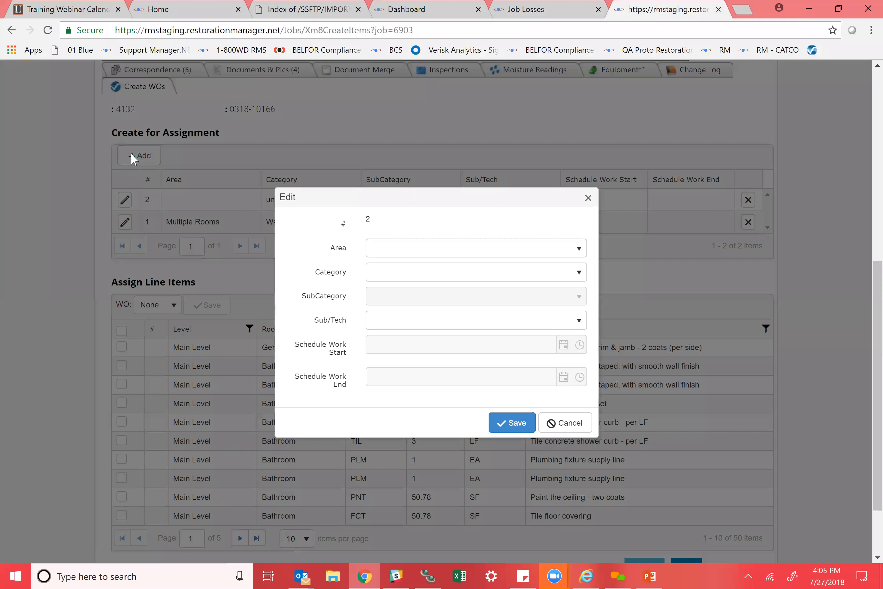
pyautogui.click(570, 251)
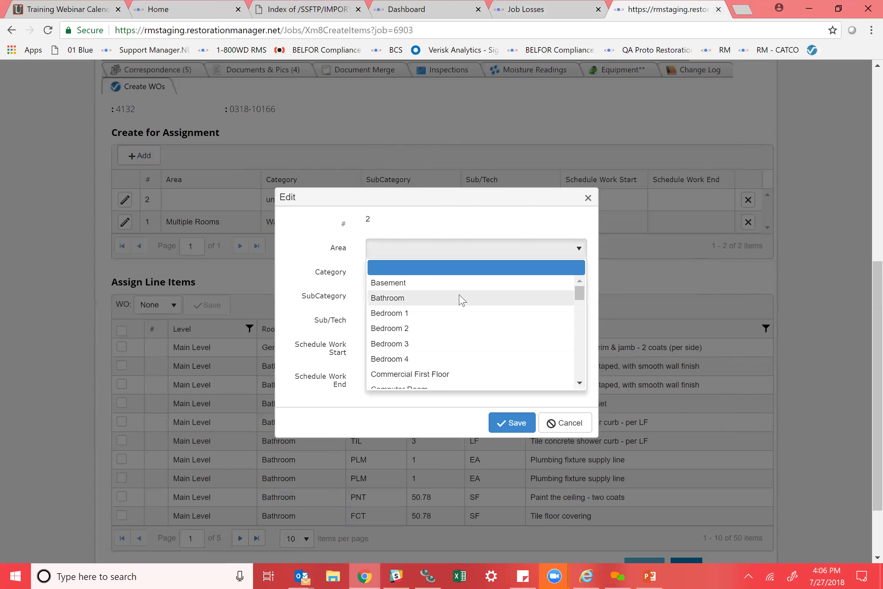
pyautogui.click(461, 300)
# Step: Set the new work order's category to Reconstruction and its subcategory to Structure
pyautogui.click(445, 278)
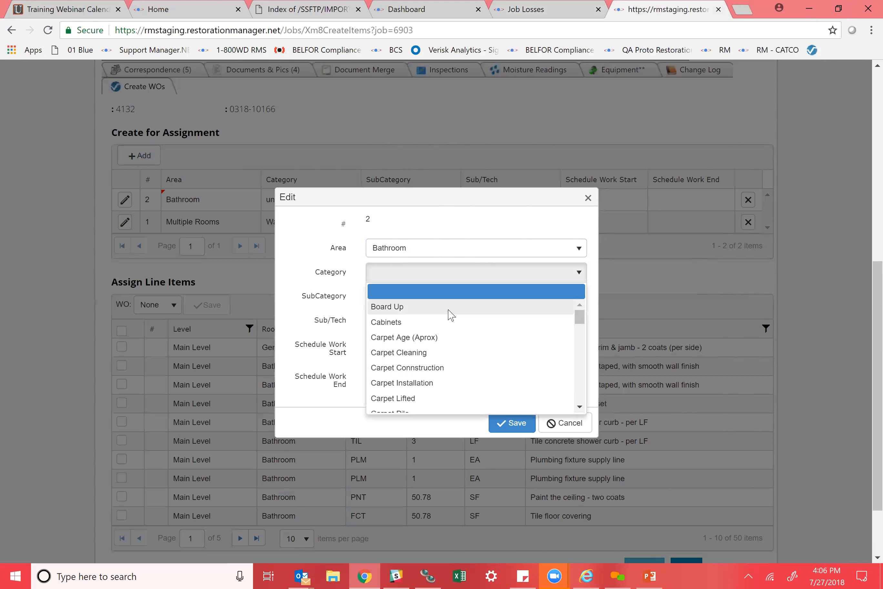
pyautogui.click(579, 407)
pyautogui.click(579, 407)
pyautogui.click(579, 407)
pyautogui.click(579, 407)
pyautogui.click(579, 407)
pyautogui.click(579, 406)
pyautogui.click(578, 407)
pyautogui.click(579, 407)
pyautogui.click(579, 407)
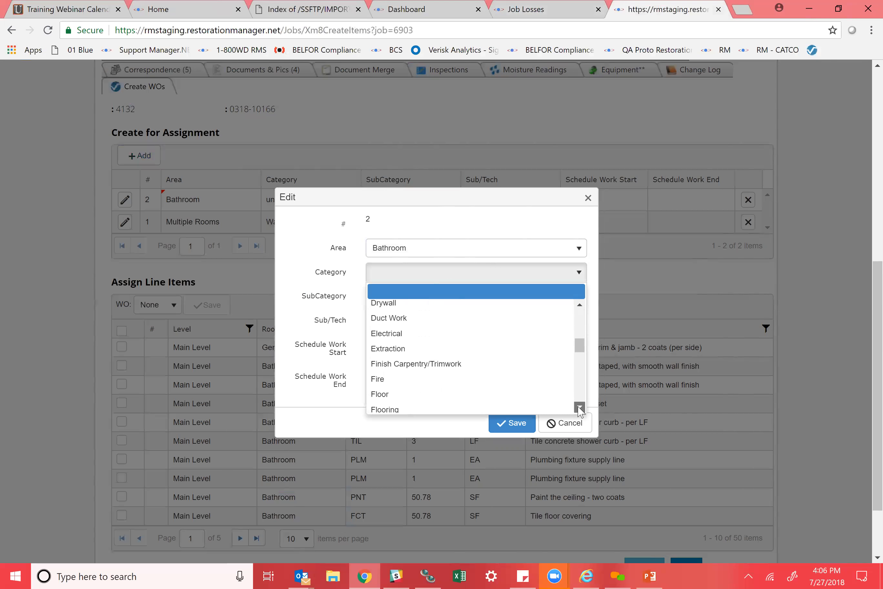
pyautogui.click(579, 407)
pyautogui.click(579, 407)
pyautogui.click(579, 407)
pyautogui.click(579, 407)
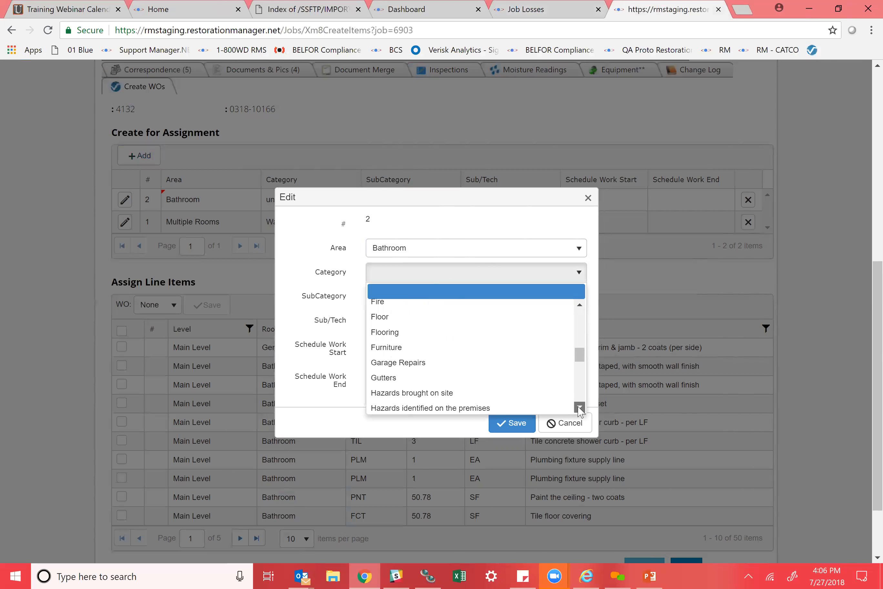
pyautogui.click(579, 406)
pyautogui.click(579, 407)
pyautogui.click(579, 407)
pyautogui.click(579, 407)
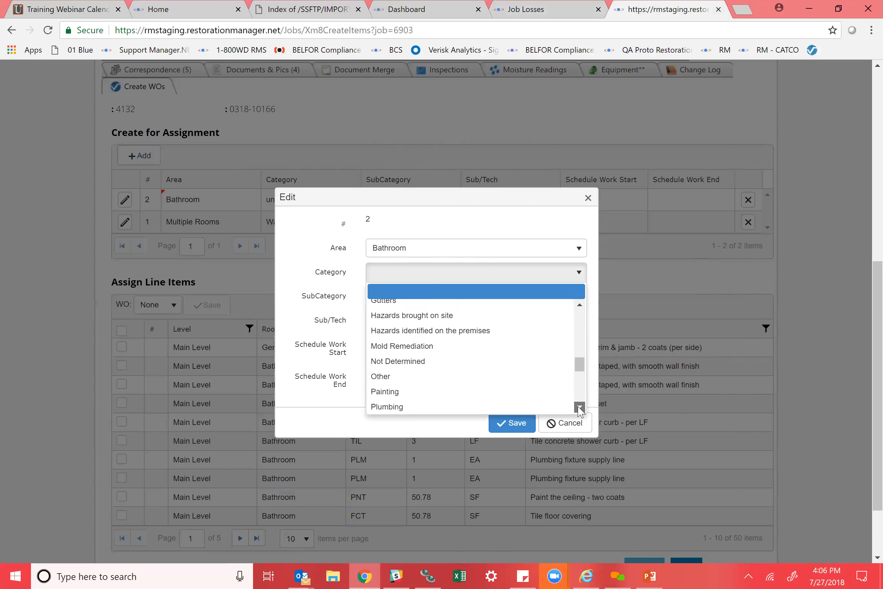
pyautogui.click(580, 407)
pyautogui.click(579, 407)
pyautogui.click(579, 407)
pyautogui.click(580, 407)
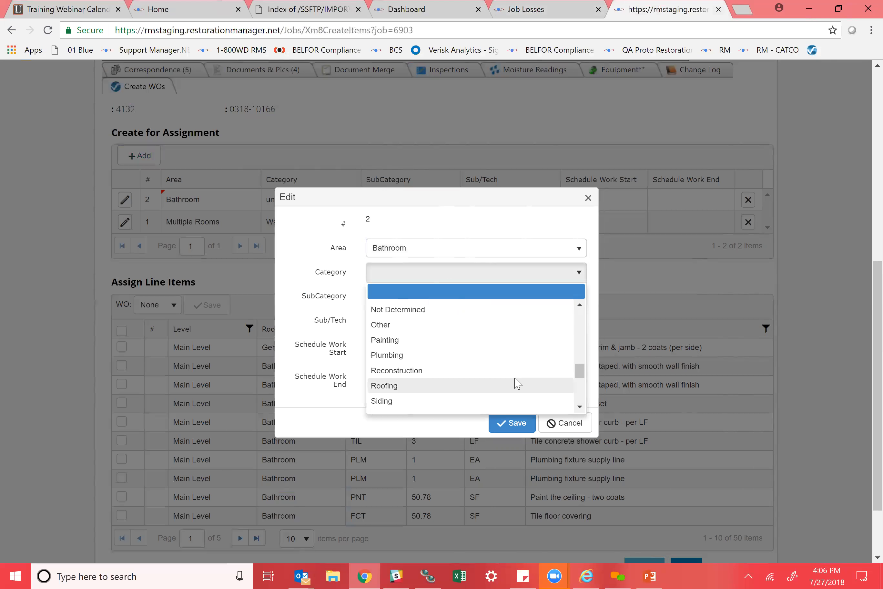
pyautogui.click(513, 371)
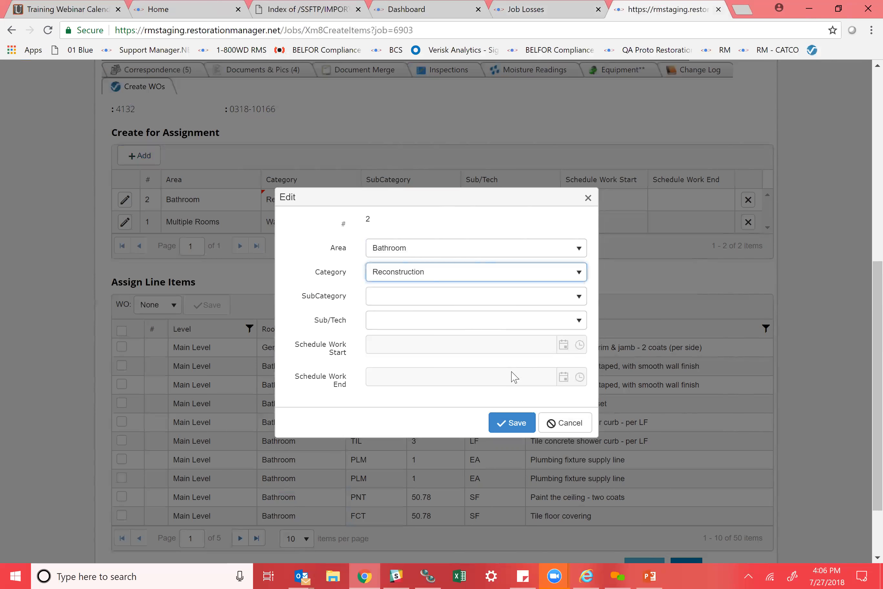
pyautogui.click(580, 298)
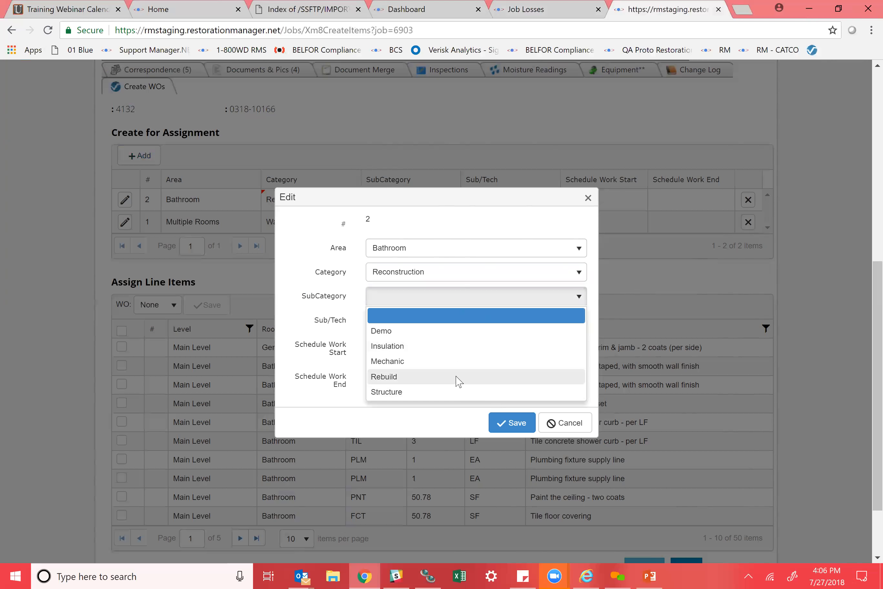
pyautogui.click(464, 394)
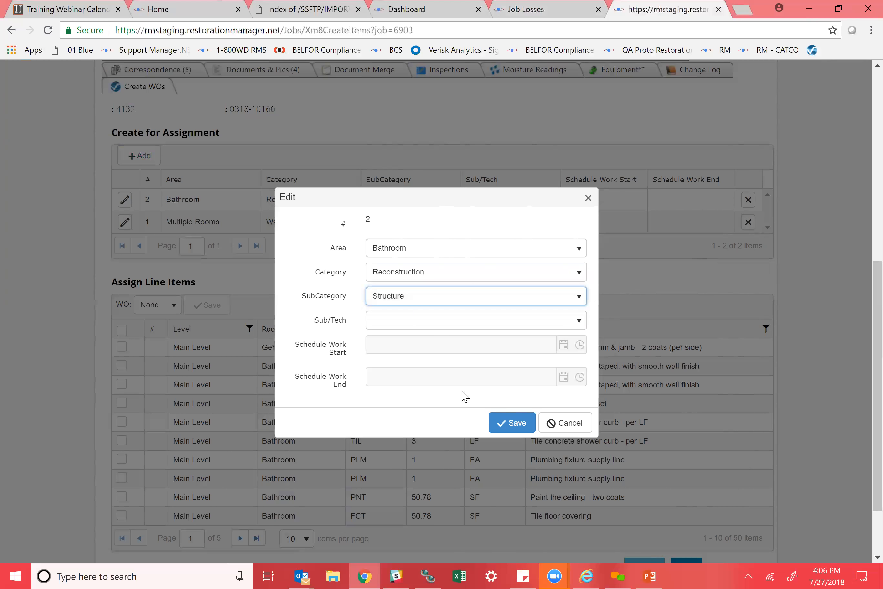
# Step: Browse the list of companies and technicians available as Sub/Tech for the Bathroom work order
pyautogui.click(402, 327)
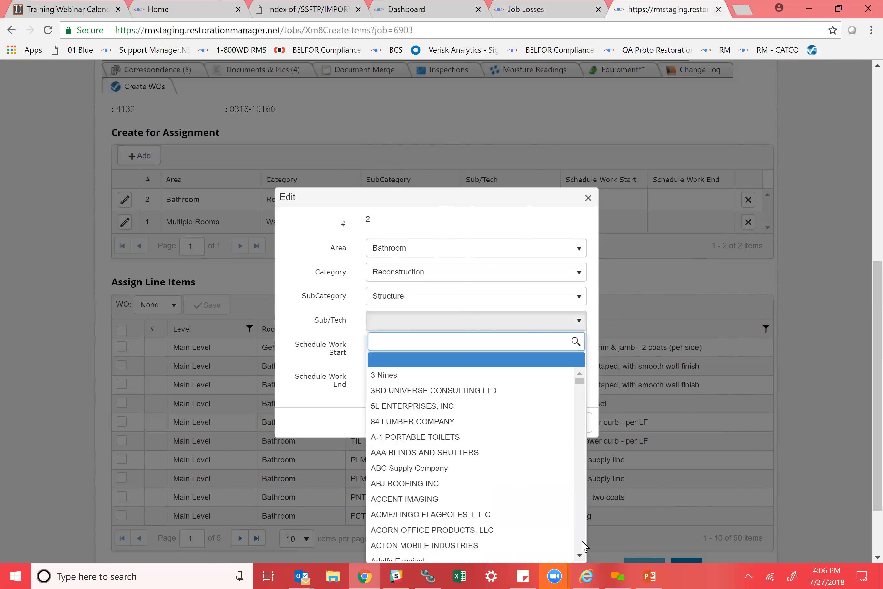
pyautogui.click(580, 555)
pyautogui.click(579, 555)
pyautogui.click(580, 555)
pyautogui.click(580, 555)
pyautogui.click(580, 555)
pyautogui.click(579, 555)
pyautogui.click(580, 555)
pyautogui.click(580, 556)
pyautogui.click(580, 555)
pyautogui.click(579, 556)
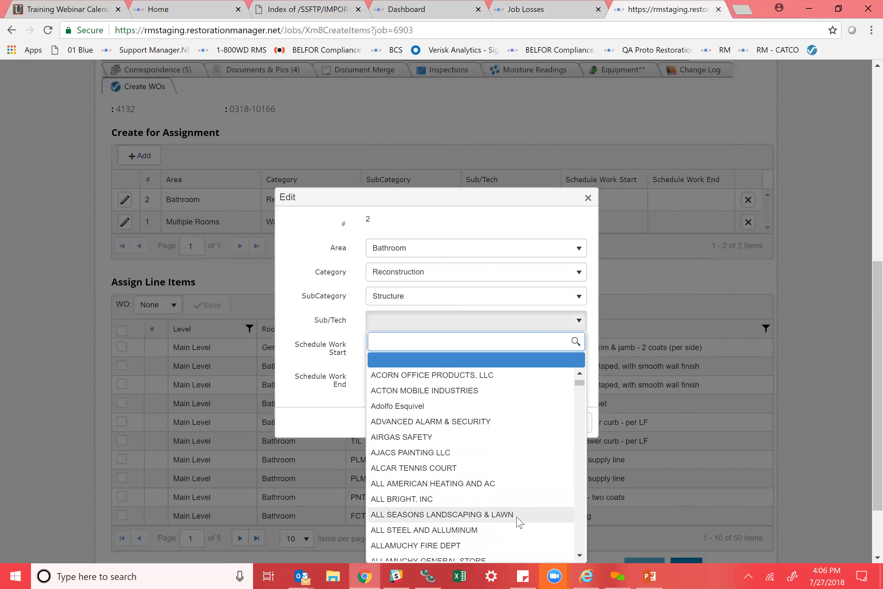
pyautogui.click(578, 555)
pyautogui.click(577, 554)
pyautogui.click(577, 554)
pyautogui.click(577, 555)
pyautogui.click(577, 554)
pyautogui.click(577, 555)
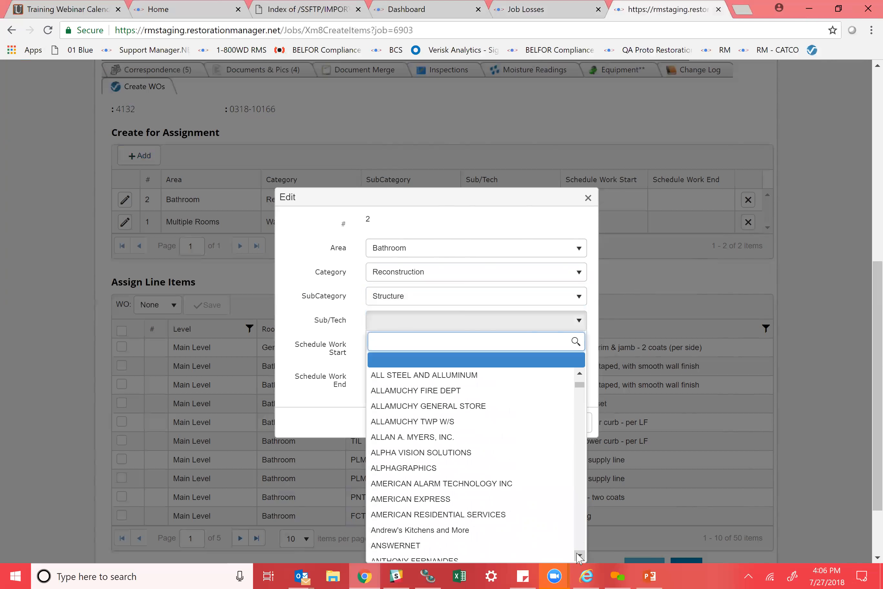
pyautogui.click(580, 556)
pyautogui.click(580, 555)
pyautogui.click(579, 555)
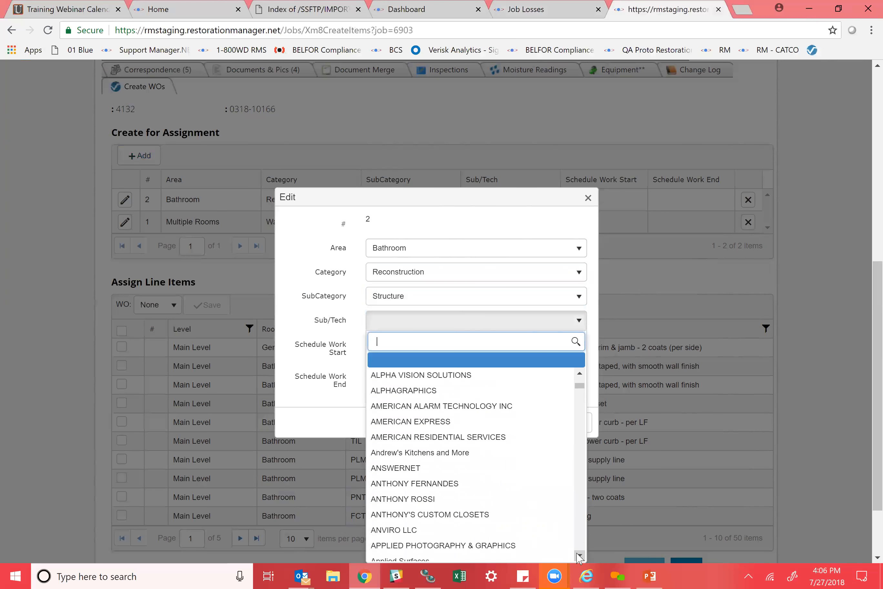
# Step: Search the Sub/Tech choices for "red" and for "cons", and assign CHERRY HILL CONSTRUCTION, INC to the Bathroom work order
pyautogui.write('red')
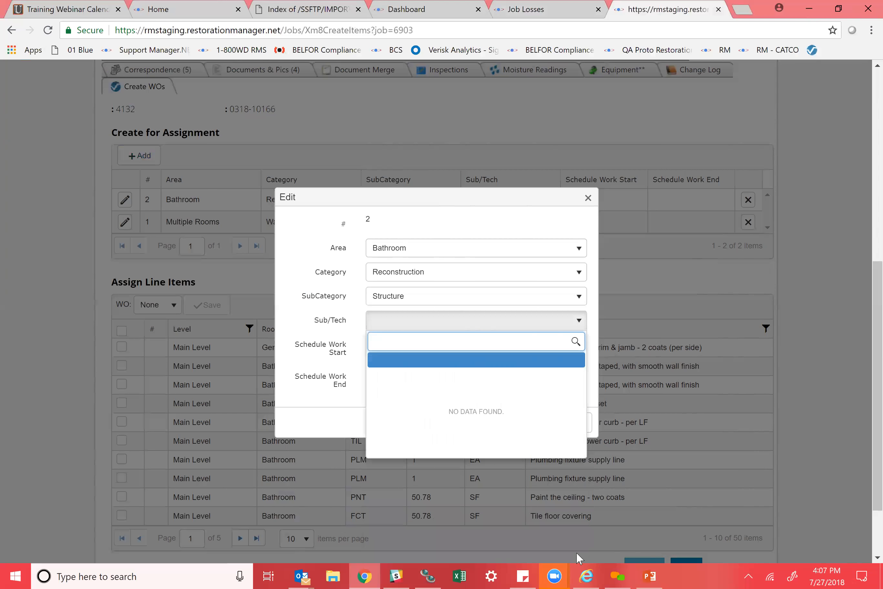
pyautogui.write('cons')
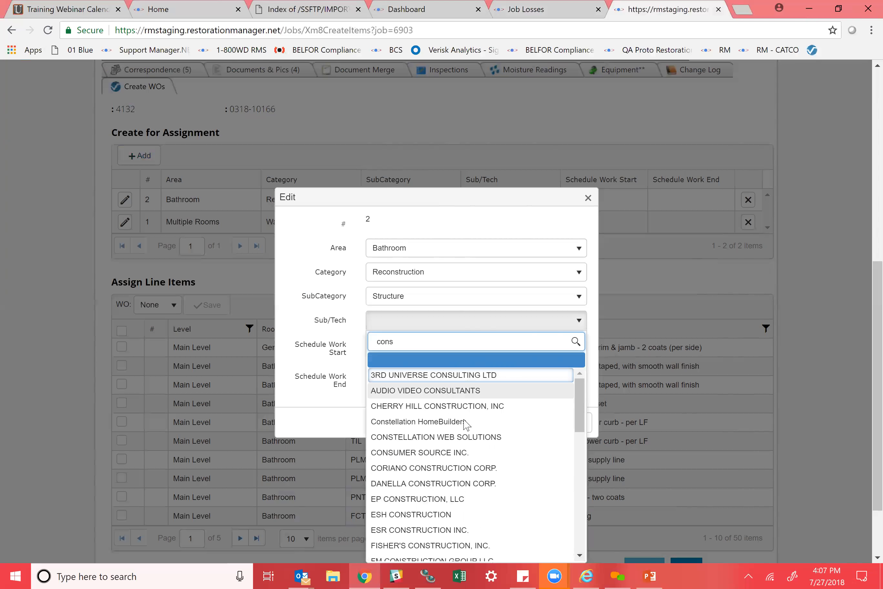
pyautogui.click(448, 405)
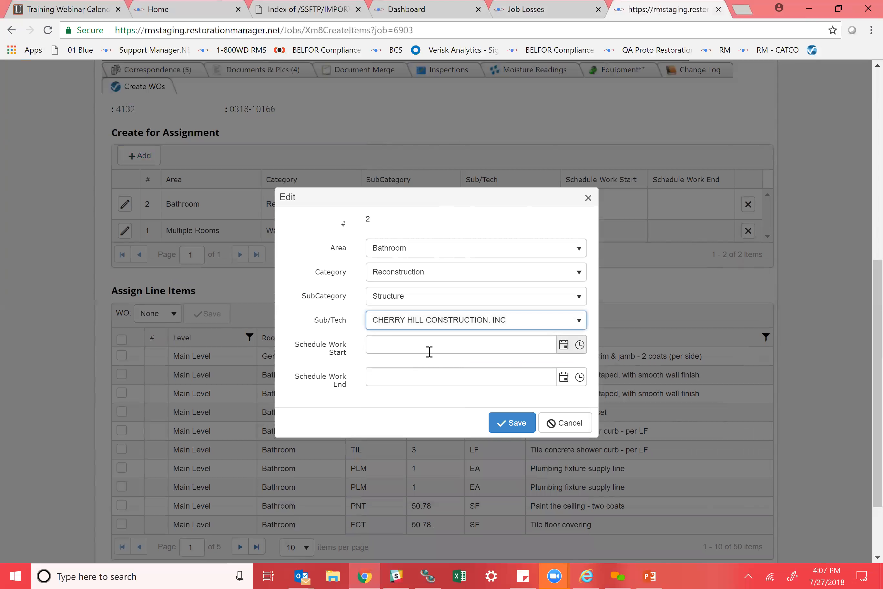
# Step: Schedule the work from 7/30/2018 to 8/4/2018 and save the Bathroom work order
pyautogui.click(563, 346)
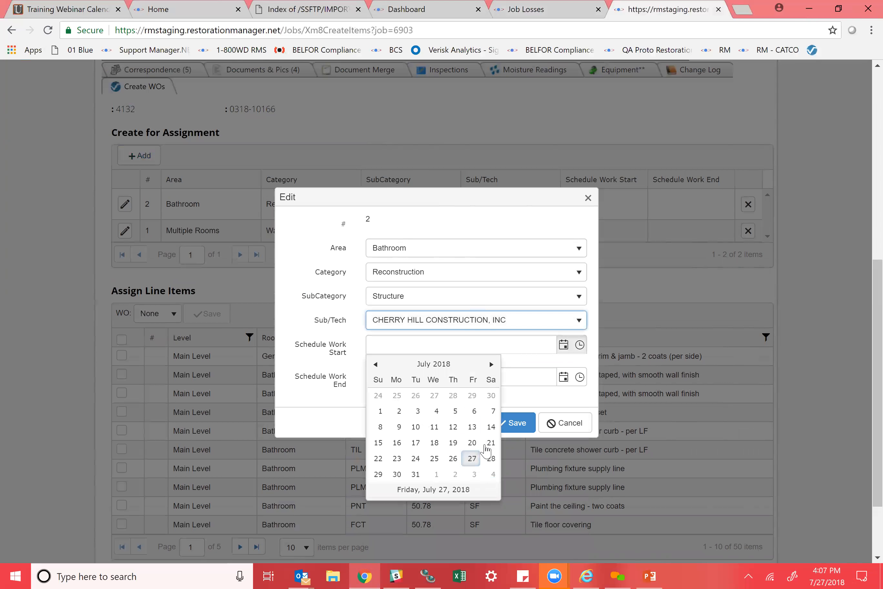
pyautogui.click(397, 475)
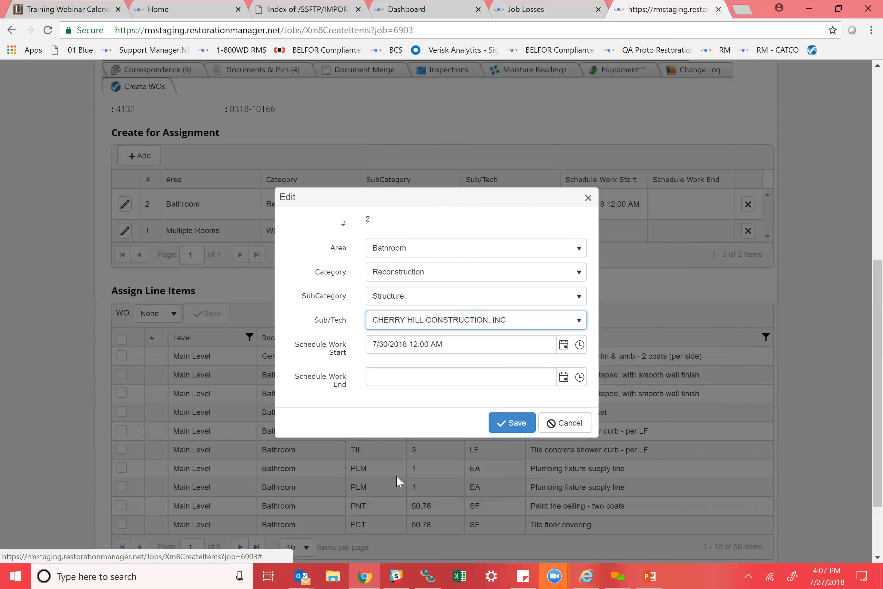
pyautogui.click(563, 378)
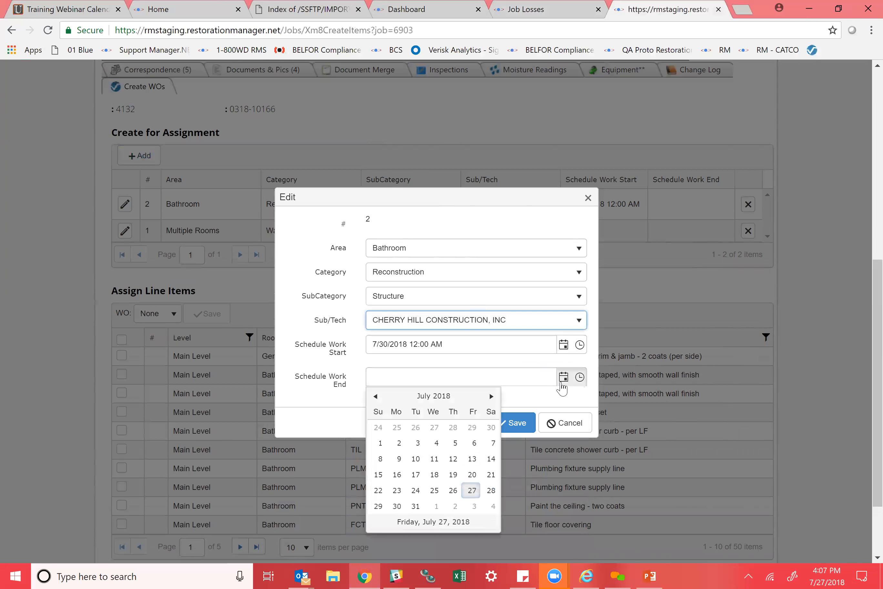
pyautogui.click(493, 507)
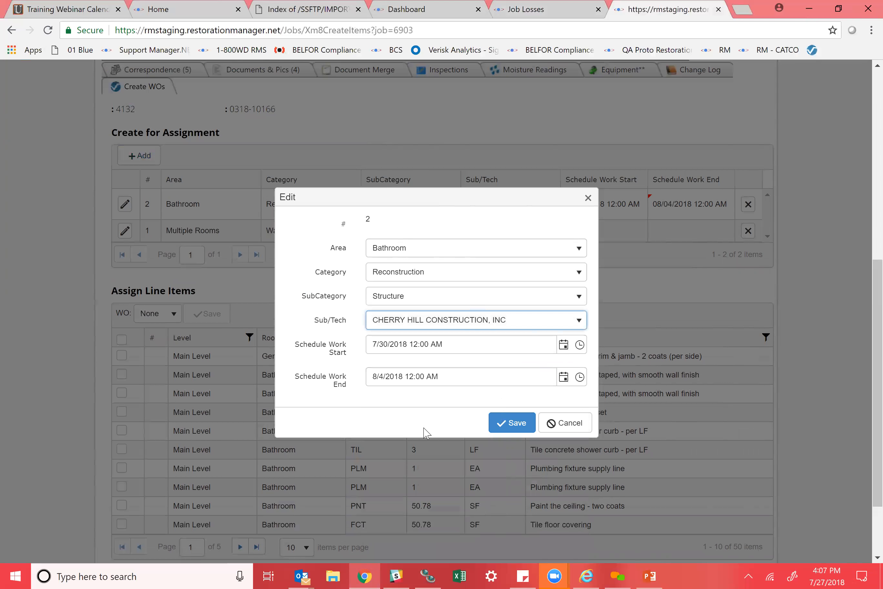
pyautogui.click(510, 425)
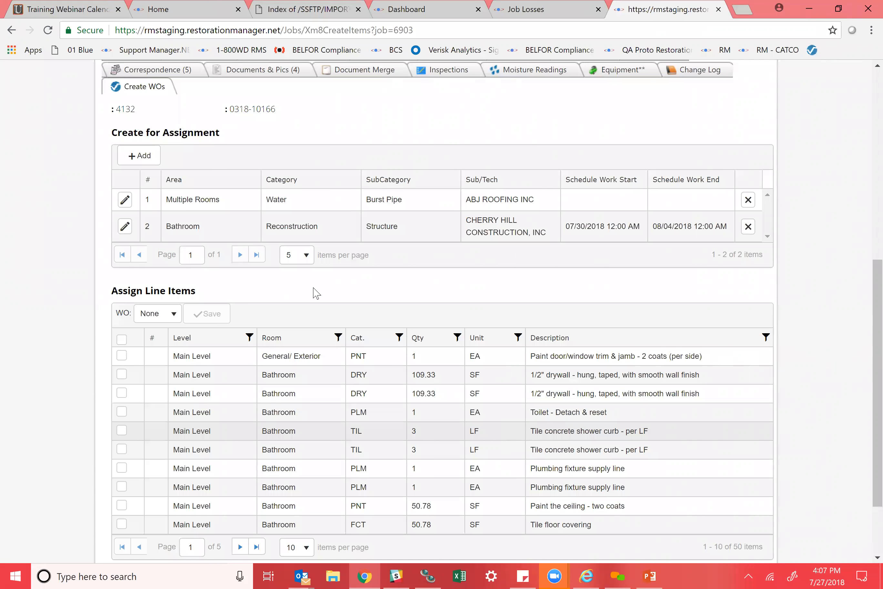
# Step: Choose work order 2 as the target for line items and show 20 line items per page
pyautogui.click(242, 231)
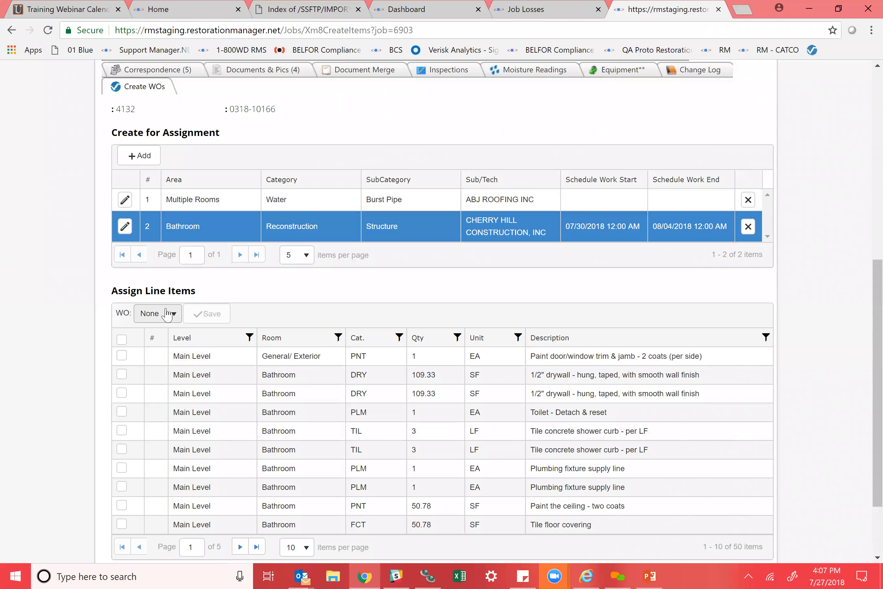
pyautogui.click(175, 314)
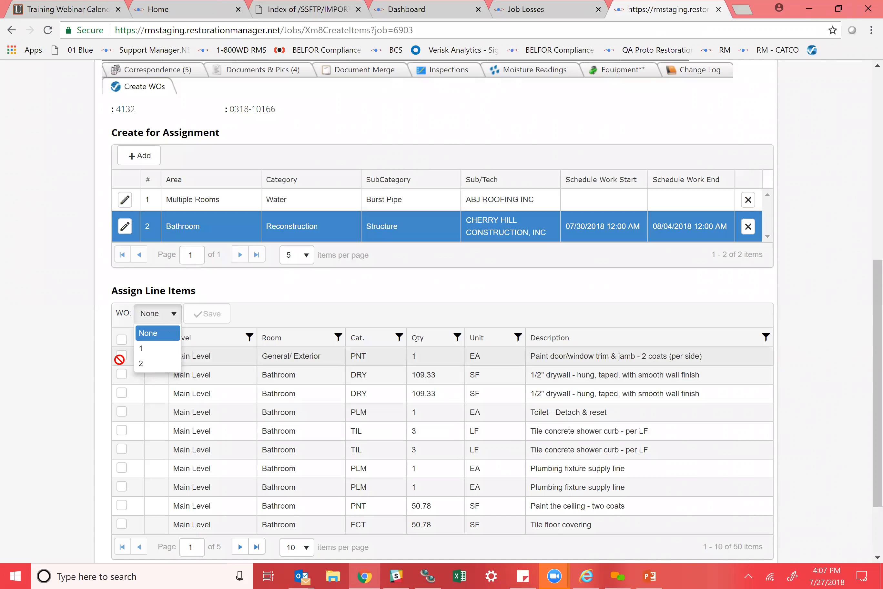
pyautogui.click(156, 366)
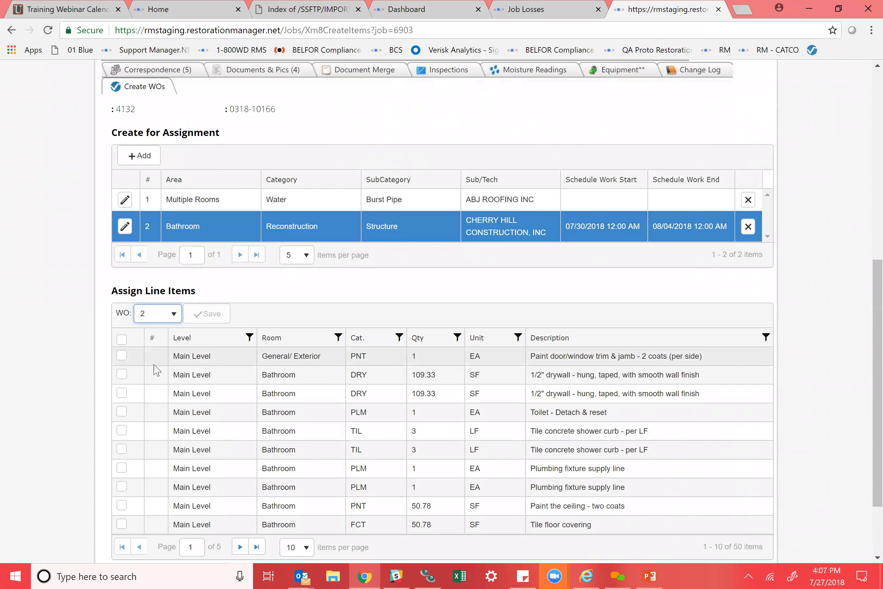
pyautogui.scroll(-2, 865, 310)
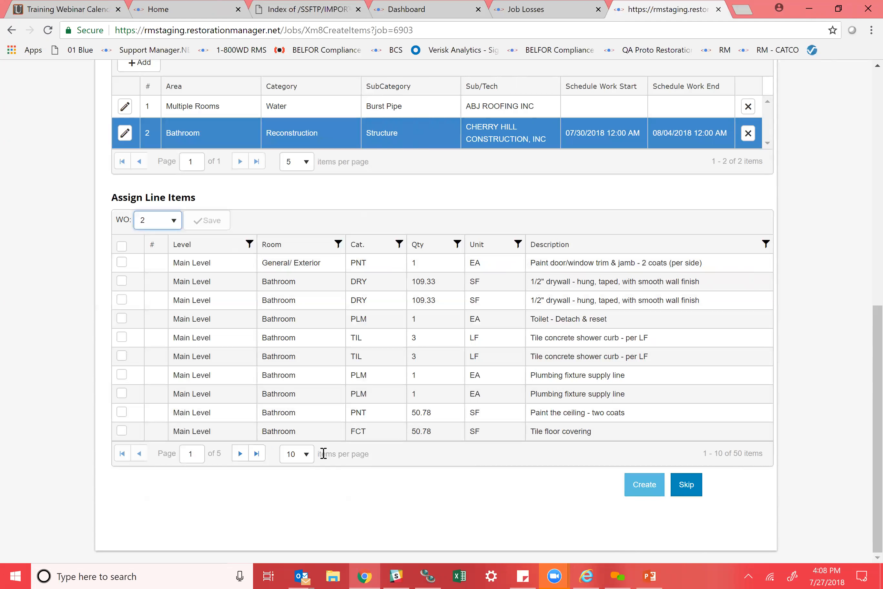
pyautogui.click(312, 455)
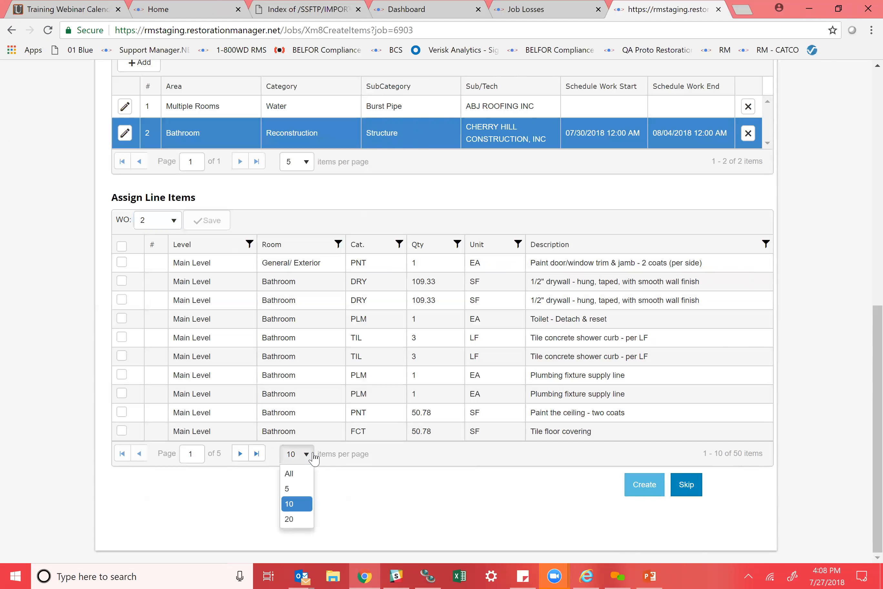
pyautogui.click(290, 520)
pyautogui.scroll(-5, 862, 456)
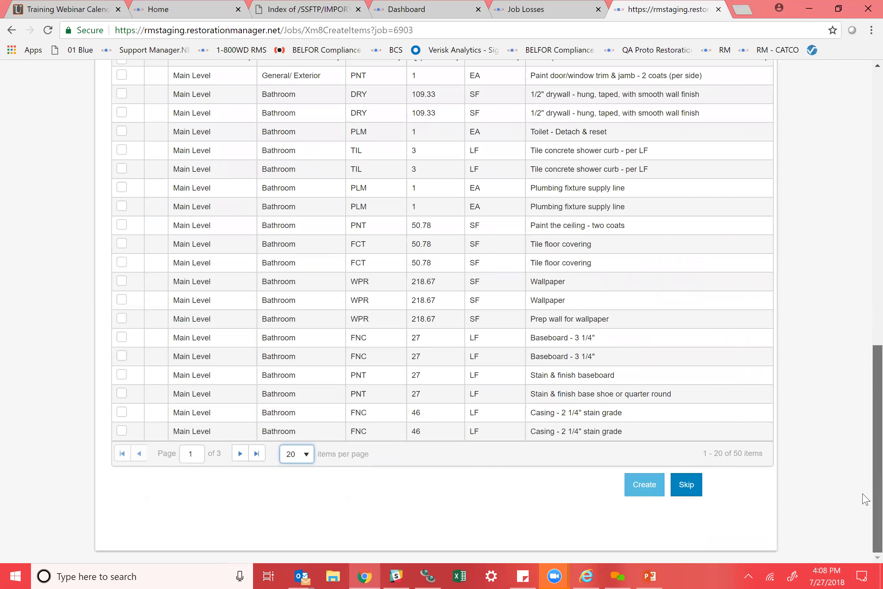
pyautogui.scroll(10, 867, 436)
pyautogui.scroll(-5, 866, 390)
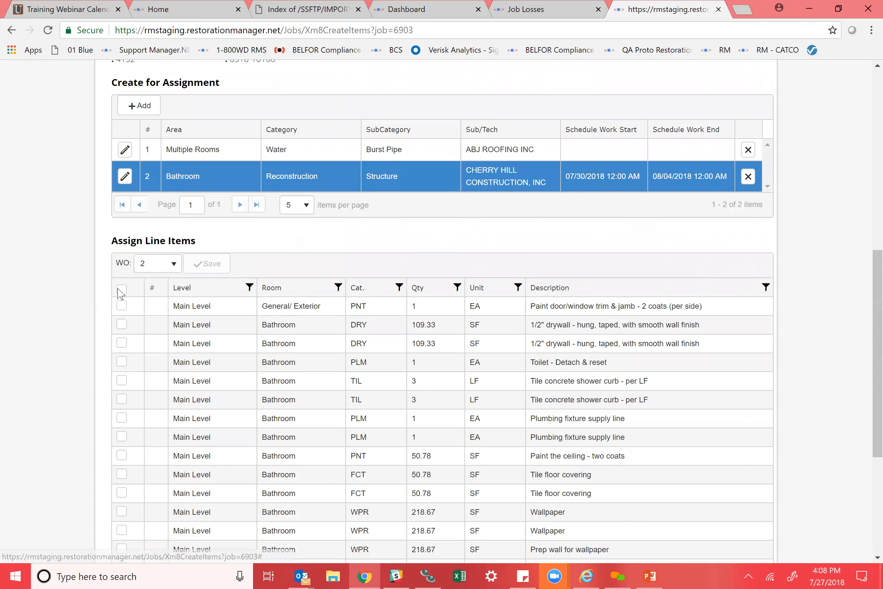
# Step: Select all line items on the first two pages and save them to work order 2
pyautogui.click(121, 290)
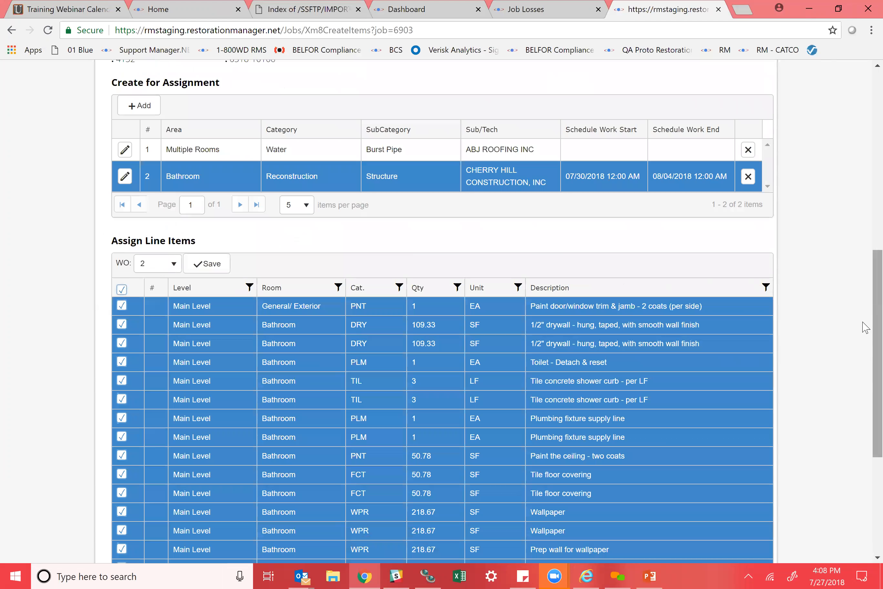
pyautogui.scroll(-5, 866, 414)
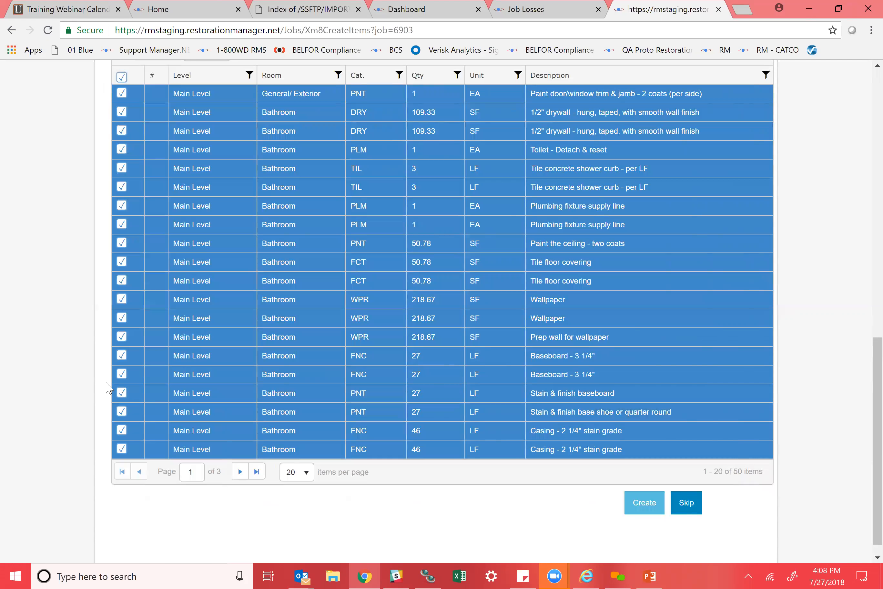
pyautogui.click(240, 472)
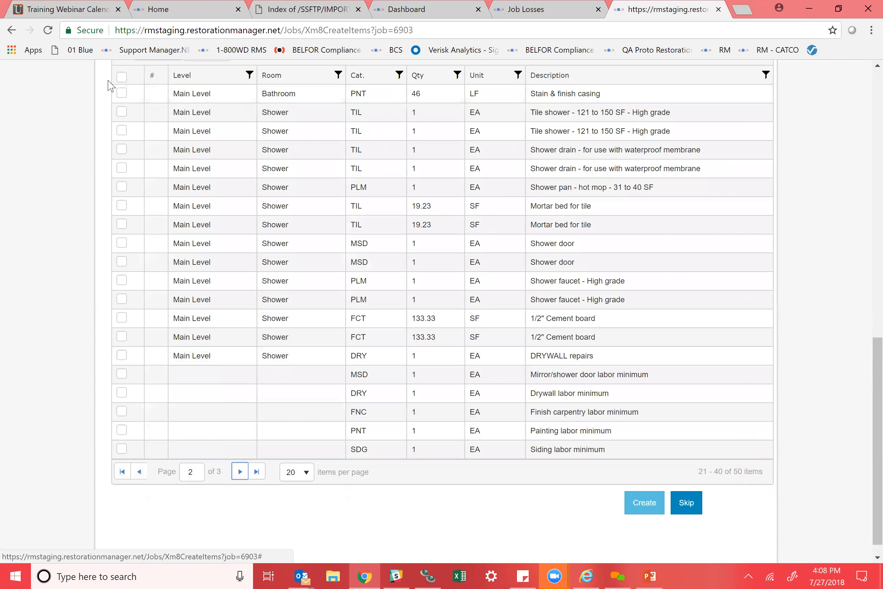
pyautogui.click(121, 77)
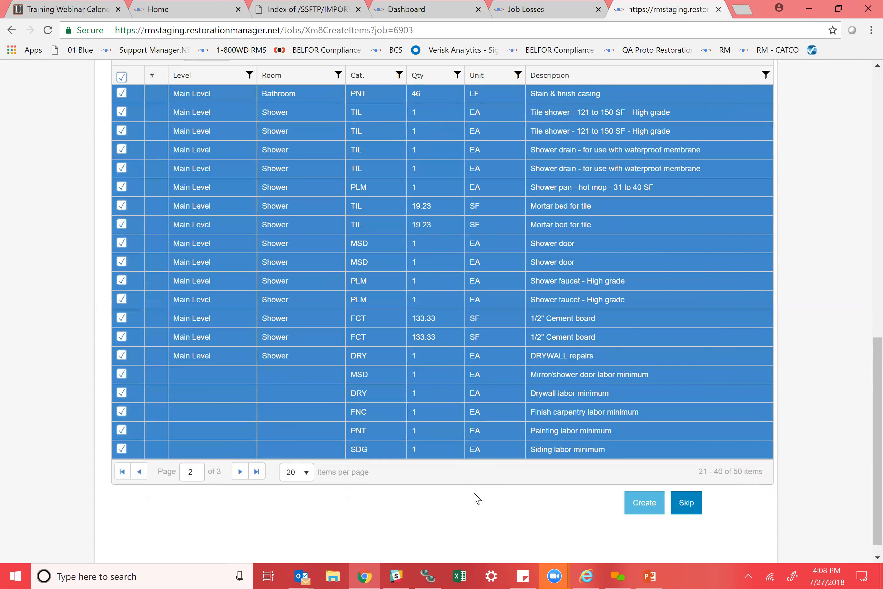
pyautogui.scroll(5, 864, 437)
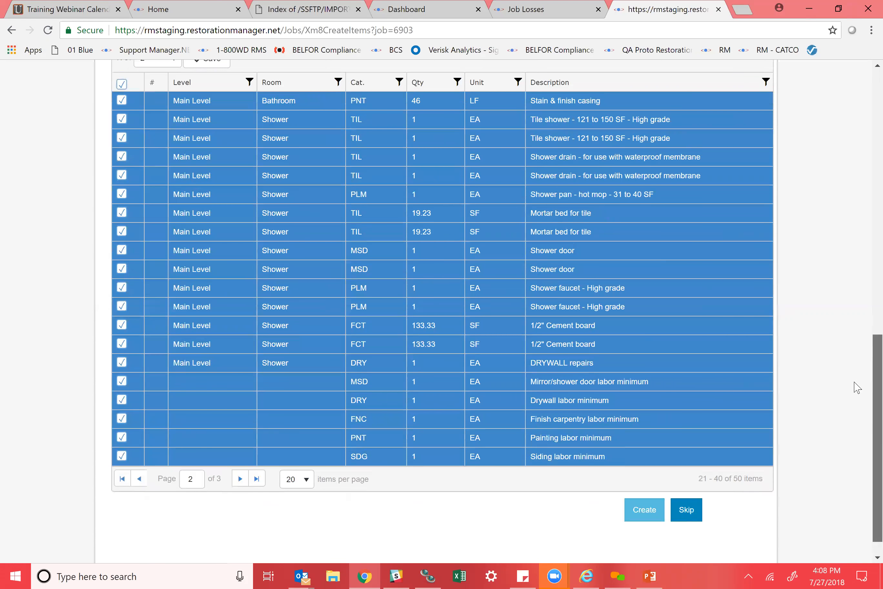
pyautogui.moveTo(854, 382); pyautogui.dragTo(855, 383)
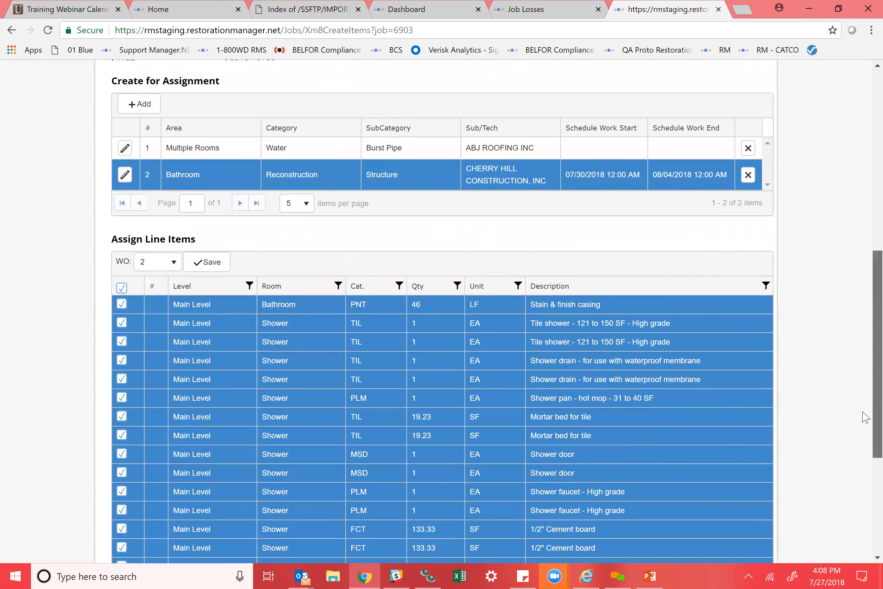
pyautogui.scroll(-1, 866, 414)
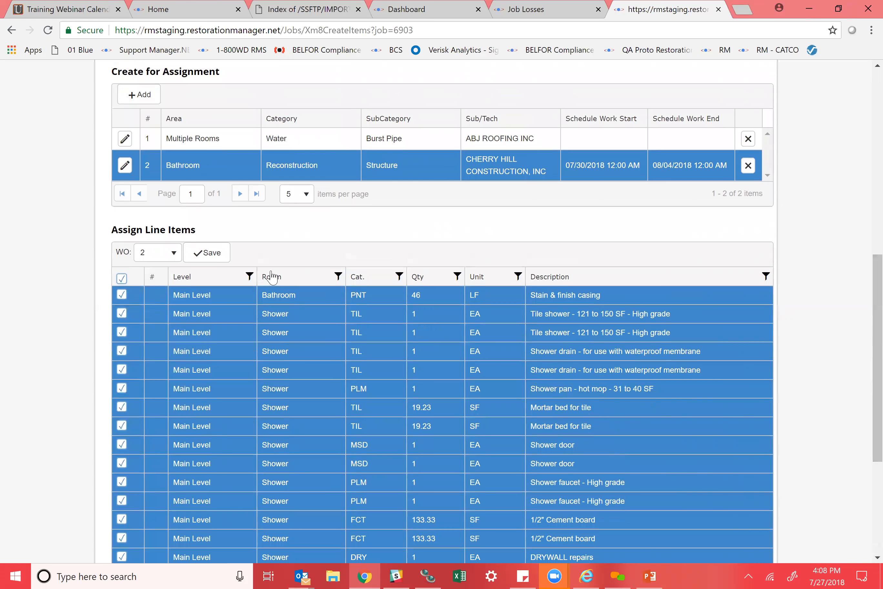
pyautogui.click(207, 253)
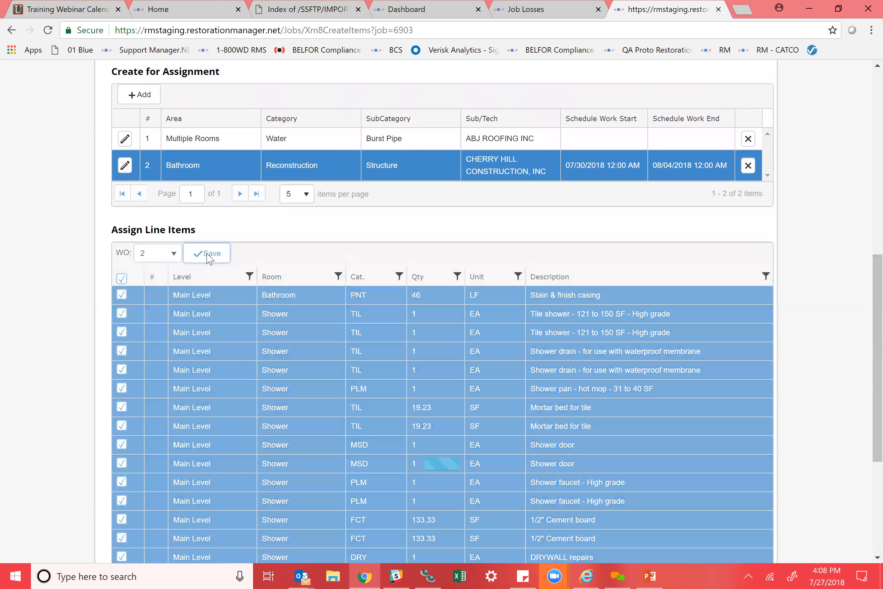
# Step: Check the line items' work order numbers and proceed with creating the work orders to reach budget assignment
pyautogui.scroll(-3, 869, 317)
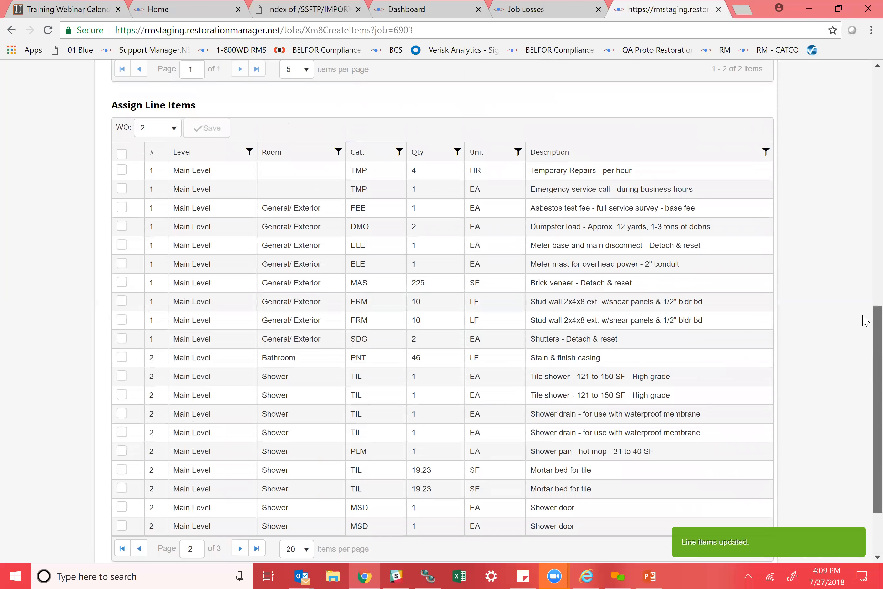
pyautogui.scroll(2, 865, 315)
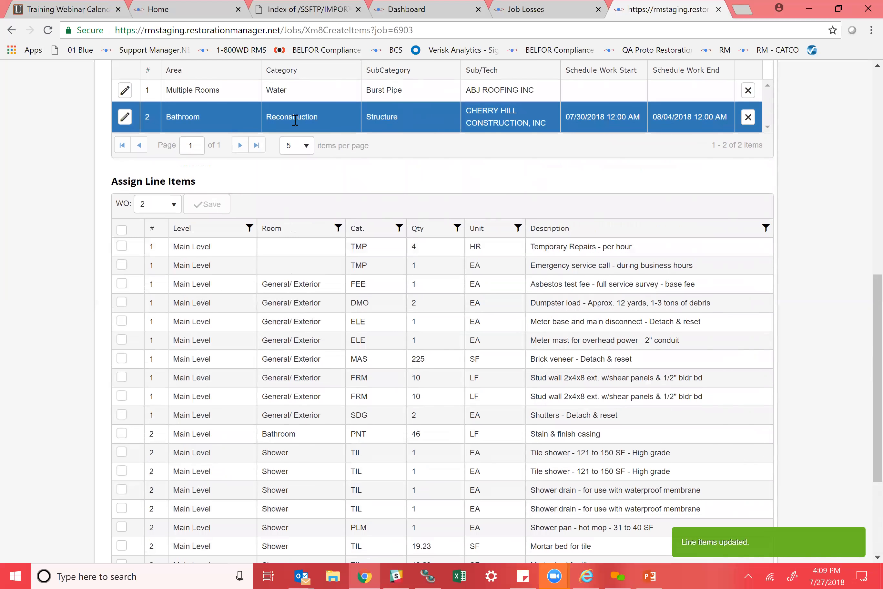
pyautogui.scroll(-1, 867, 307)
pyautogui.scroll(-4, 865, 309)
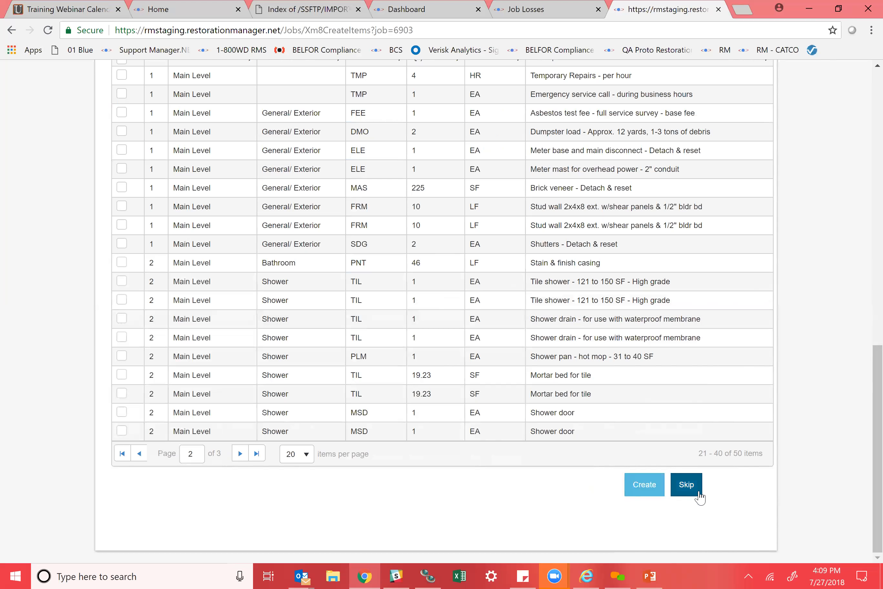
pyautogui.click(637, 489)
# Step: Set the labor budget percentage for work order 1 to 30% and view its budget summary
pyautogui.scroll(-2, 864, 424)
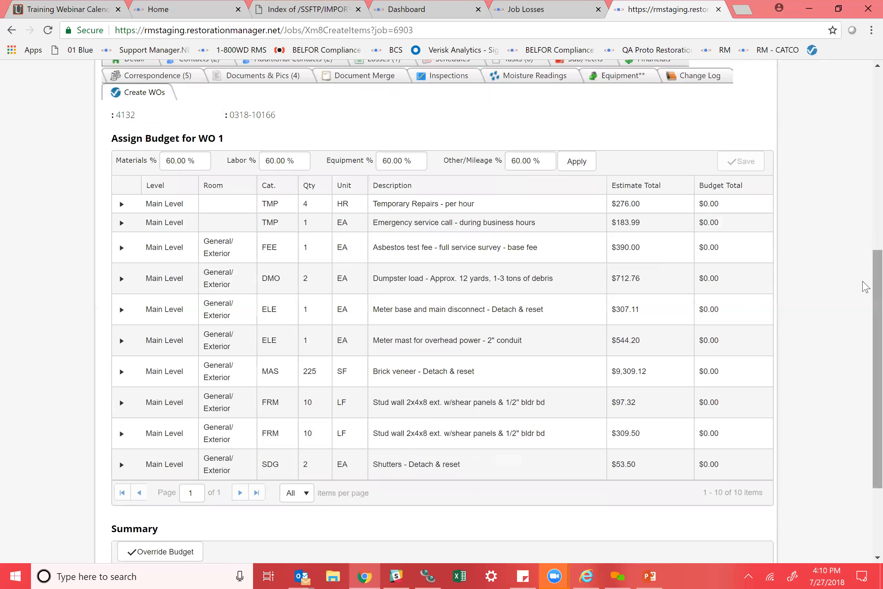
pyautogui.click(287, 162)
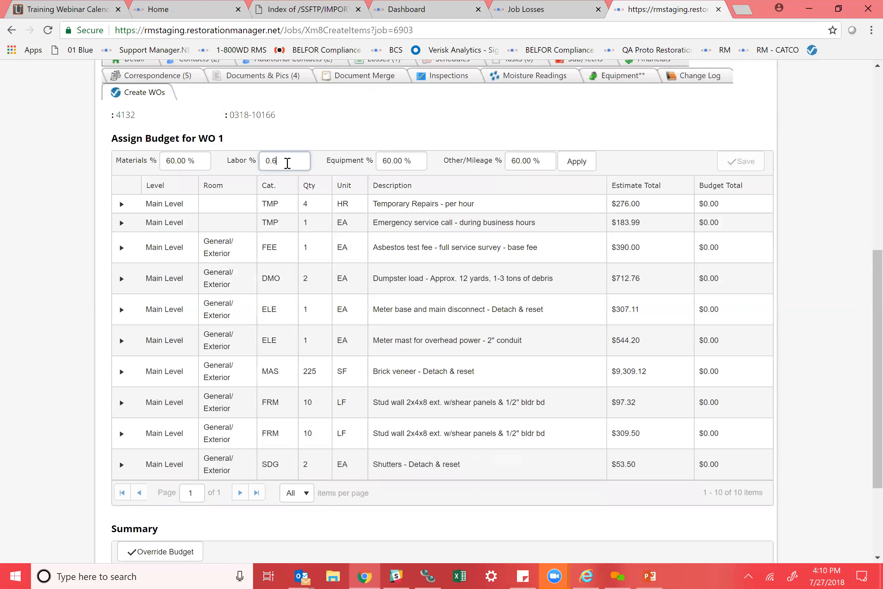
pyautogui.press('BackSpace')
pyautogui.write('3')
pyautogui.click(305, 129)
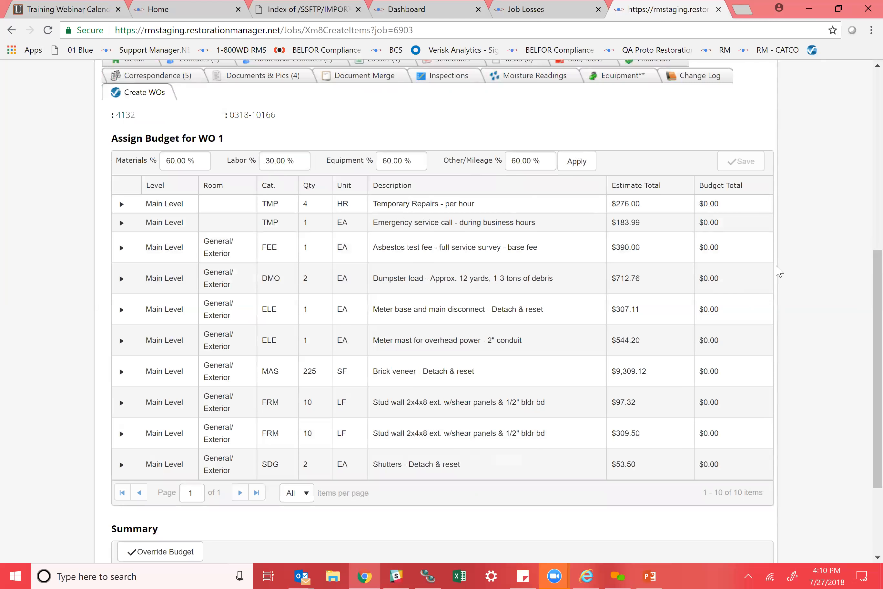
pyautogui.scroll(-4, 864, 342)
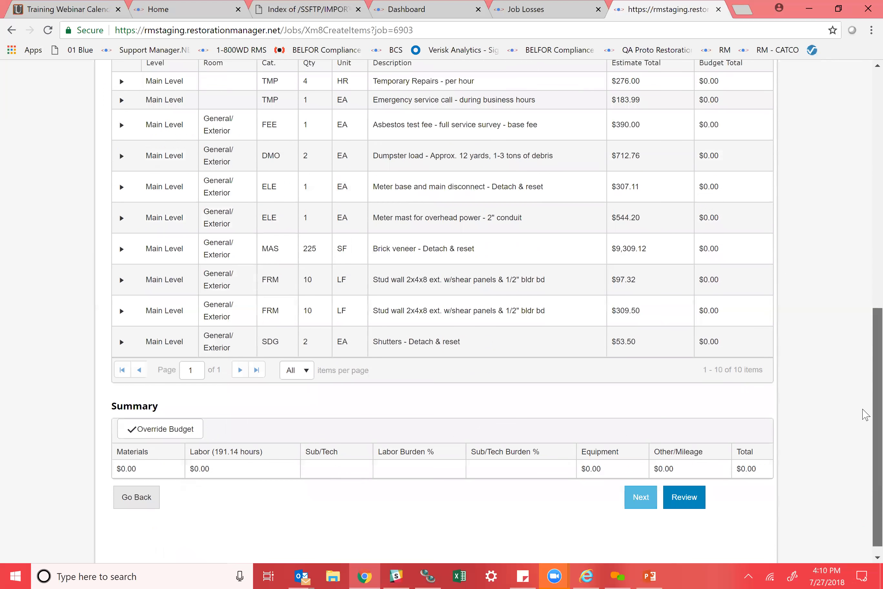
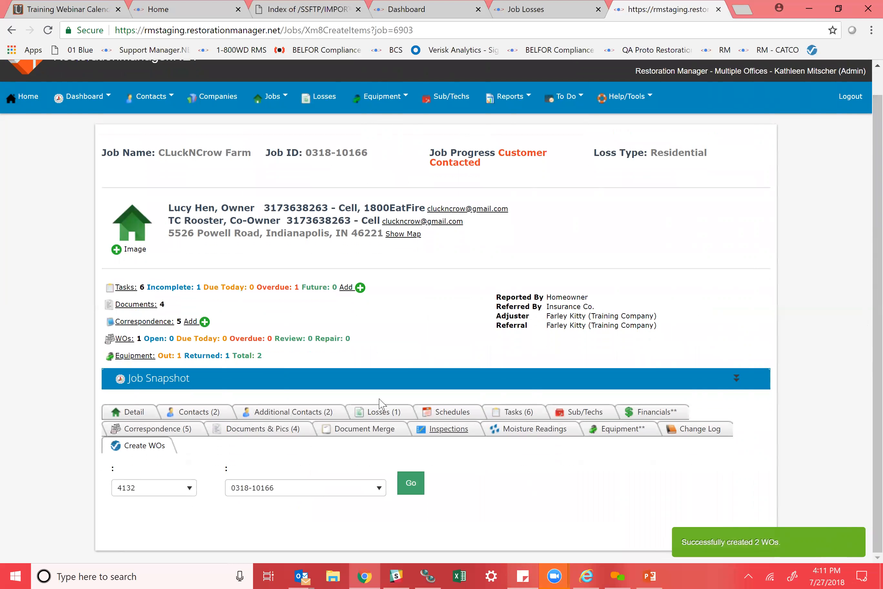
# Step: Open the bathroom reconstruction work order assigned to Cherry Hill Construction from the job's expanded loss
pyautogui.click(382, 416)
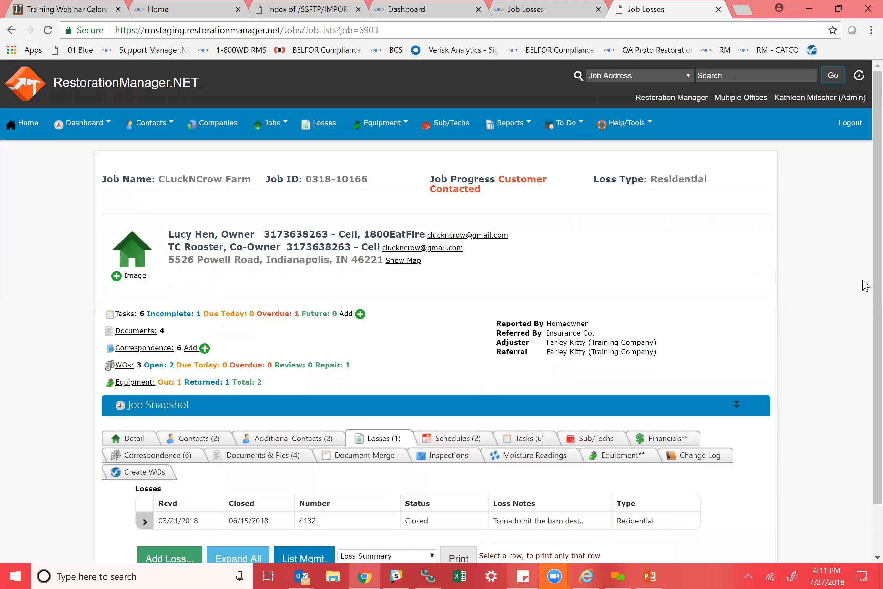
pyautogui.scroll(-1, 866, 310)
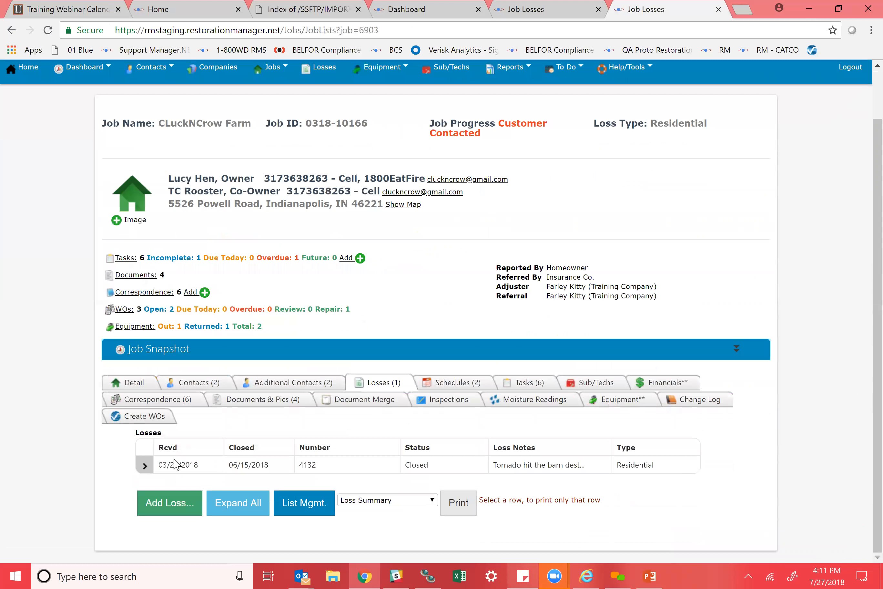
pyautogui.click(145, 465)
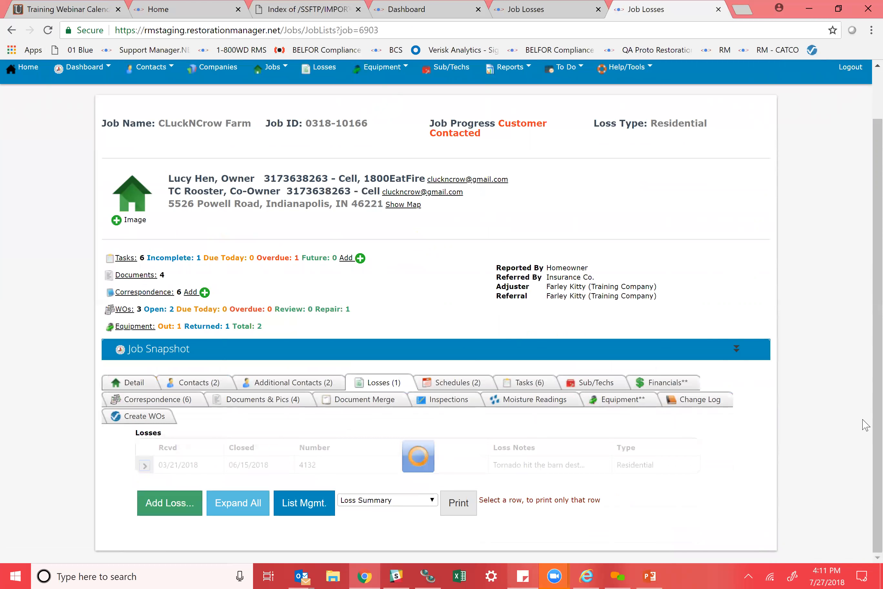
pyautogui.scroll(-3, 866, 382)
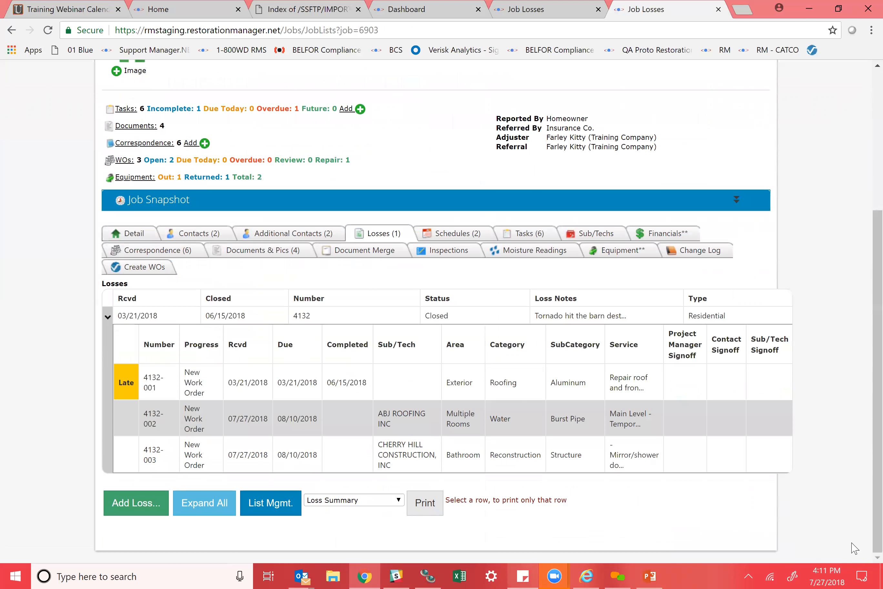
pyautogui.click(417, 470)
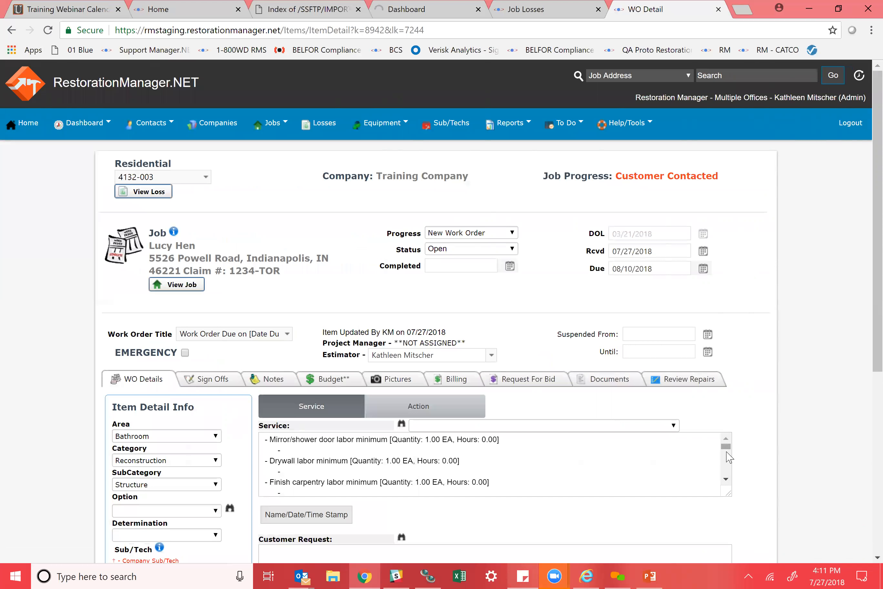
# Step: Review the work order's service description, including its room line items, labor and material entries, and total hours
pyautogui.click(726, 479)
pyautogui.click(726, 479)
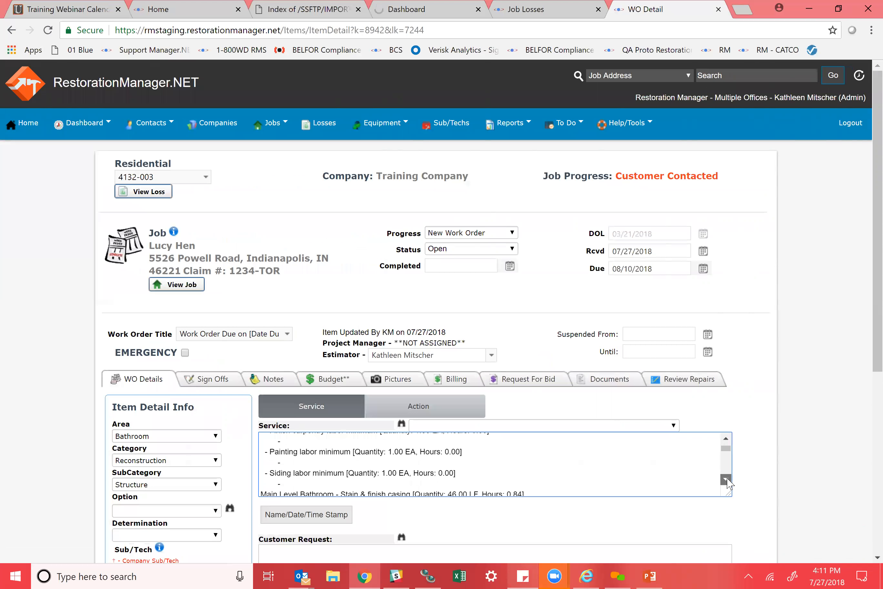
pyautogui.click(727, 480)
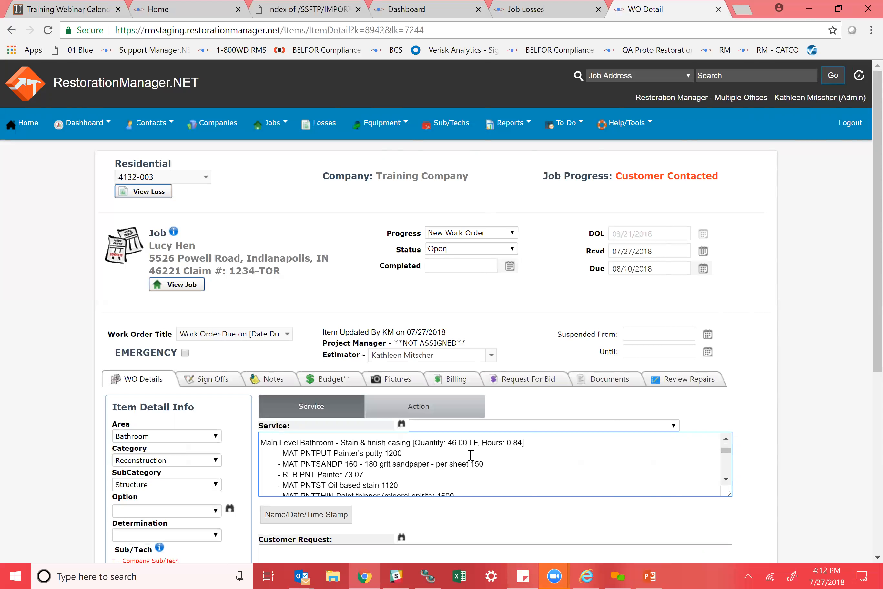
pyautogui.click(727, 480)
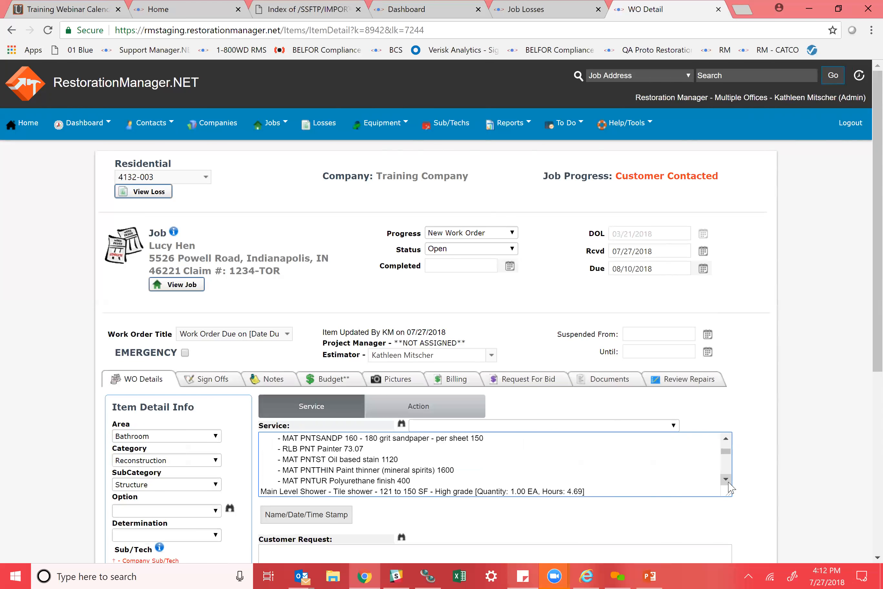
pyautogui.click(727, 480)
pyautogui.click(727, 480)
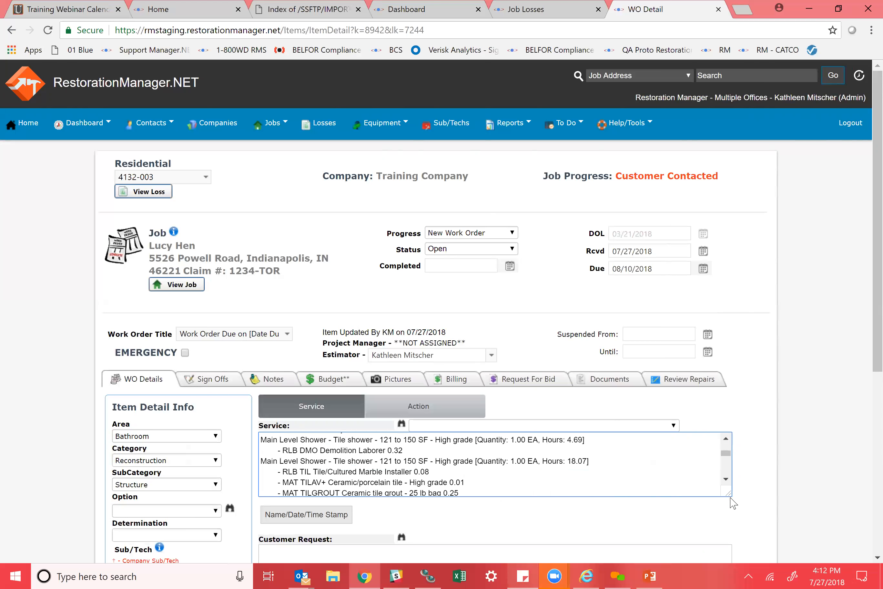
pyautogui.moveTo(725, 483); pyautogui.dragTo(725, 483)
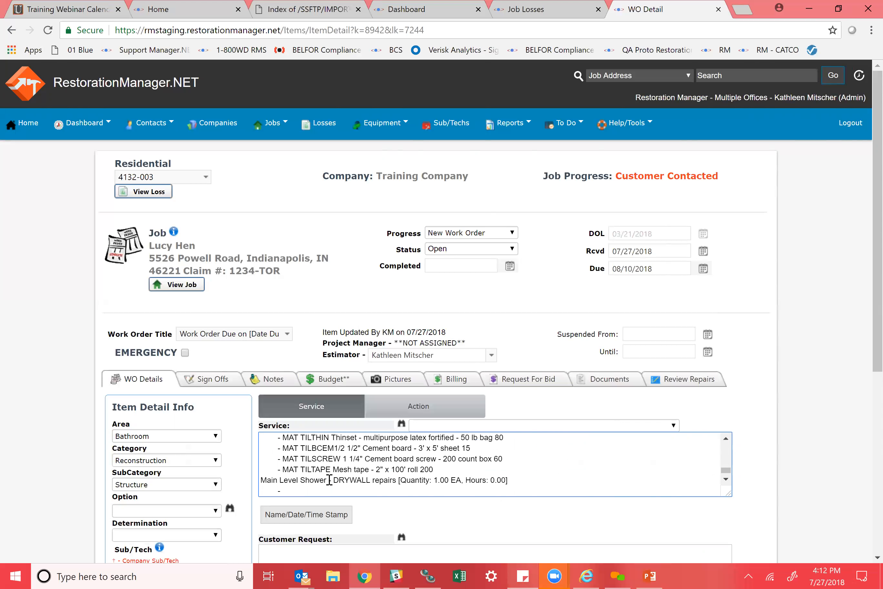
pyautogui.moveTo(329, 480); pyautogui.dragTo(238, 480)
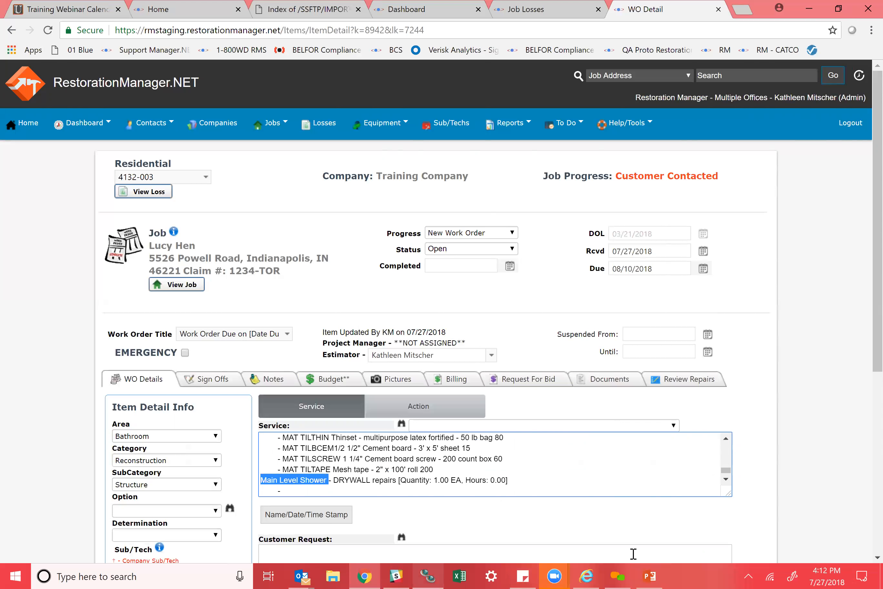
pyautogui.click(727, 479)
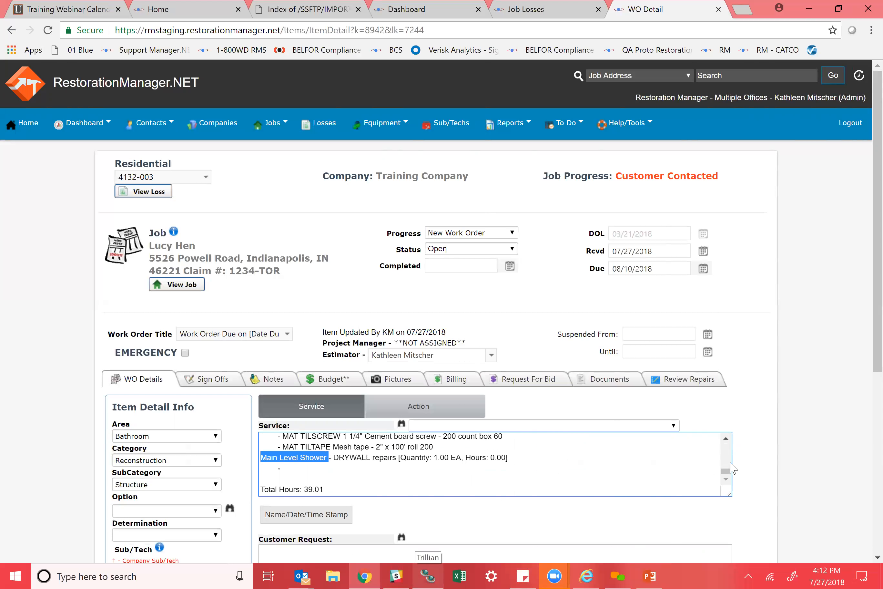
pyautogui.click(727, 438)
pyautogui.moveTo(726, 441); pyautogui.dragTo(726, 441)
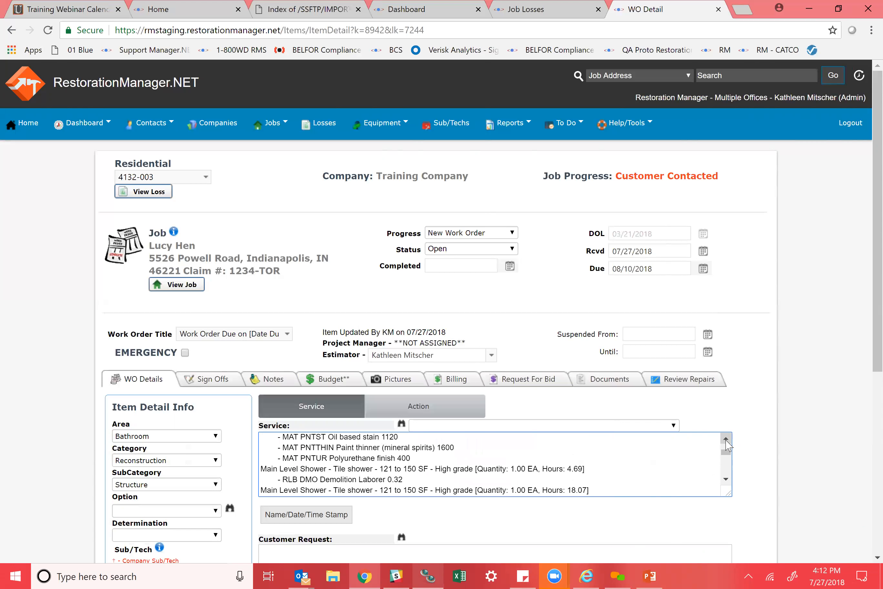
# Step: Examine the work order's sub/tech assignment, appointment dates and available sending and printing options
pyautogui.moveTo(875, 335); pyautogui.dragTo(875, 436)
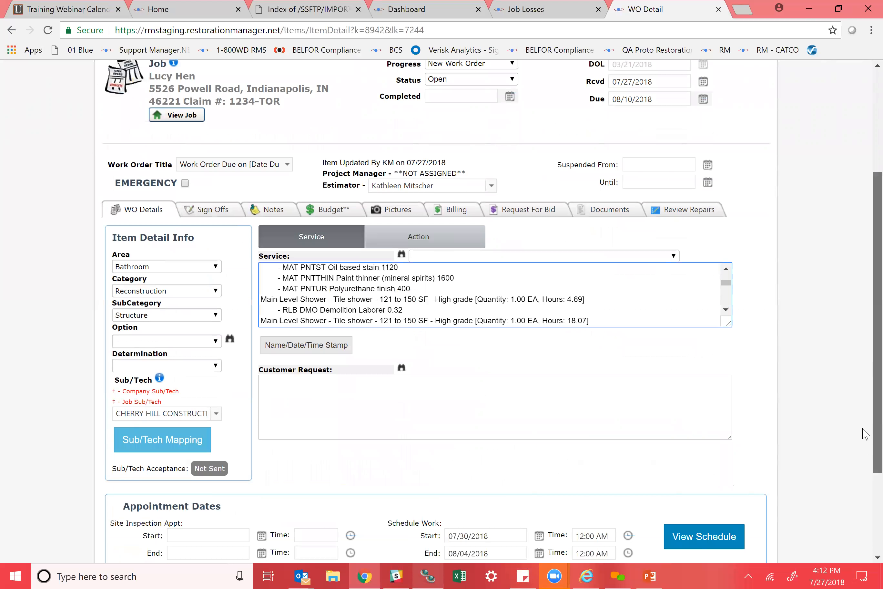
pyautogui.scroll(-2, 866, 441)
pyautogui.scroll(-2, 866, 543)
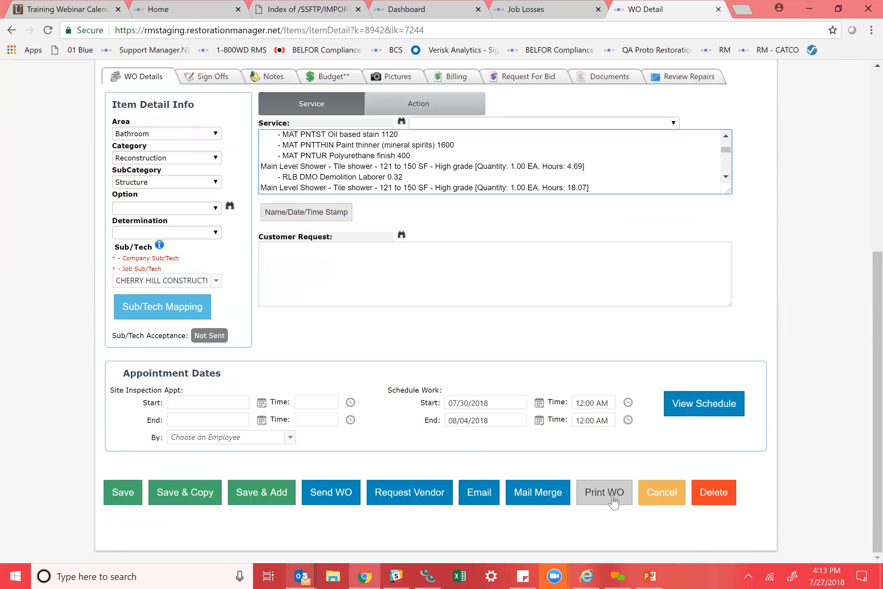
pyautogui.click(649, 576)
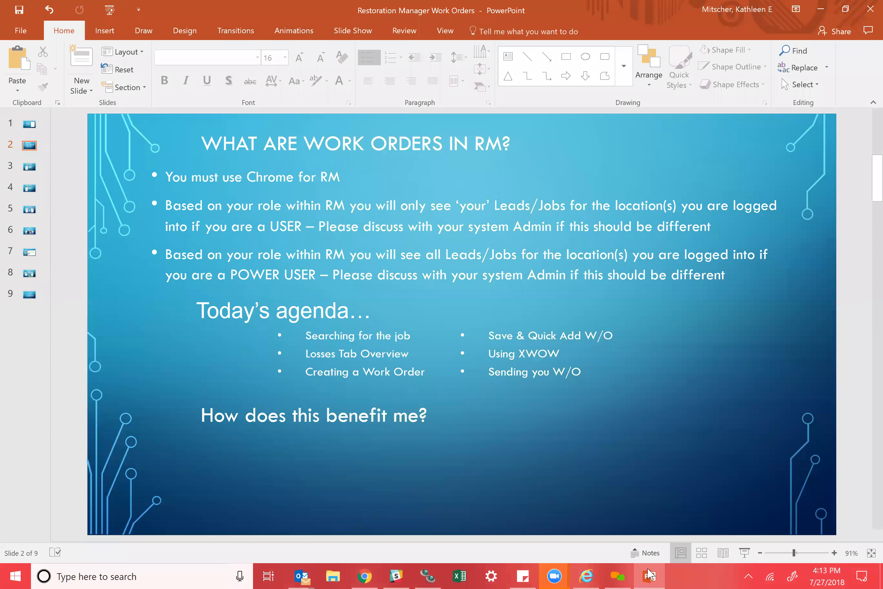
pyautogui.click(649, 575)
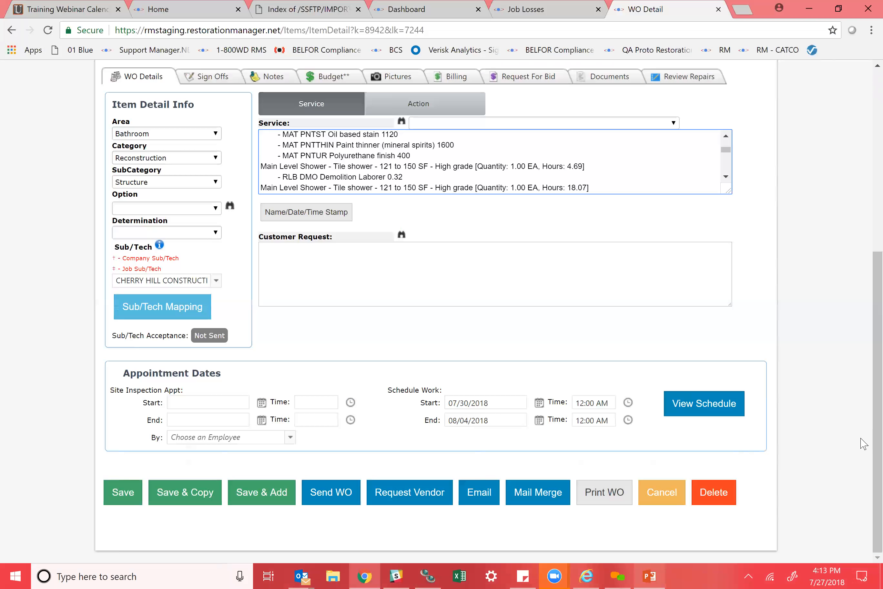
pyautogui.scroll(5, 866, 341)
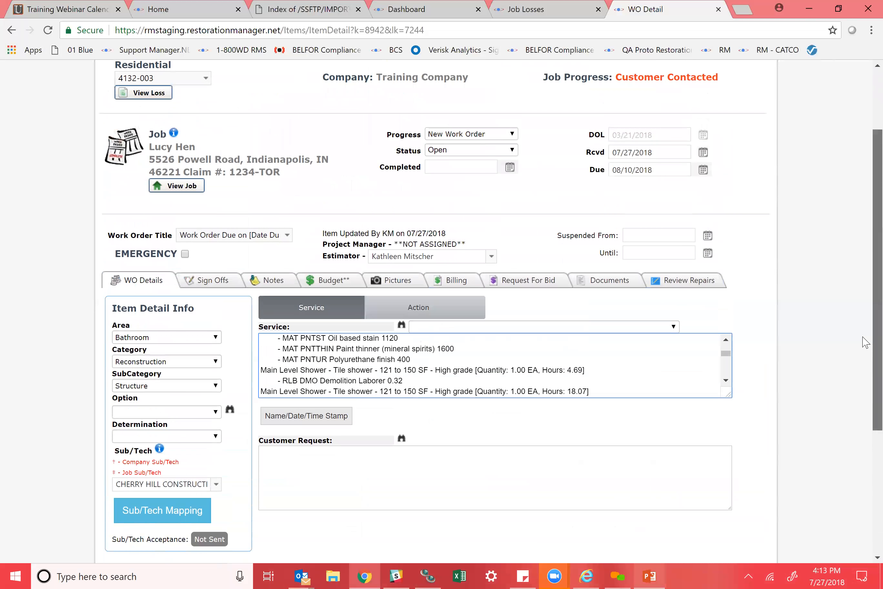
pyautogui.moveTo(863, 327); pyautogui.dragTo(863, 331)
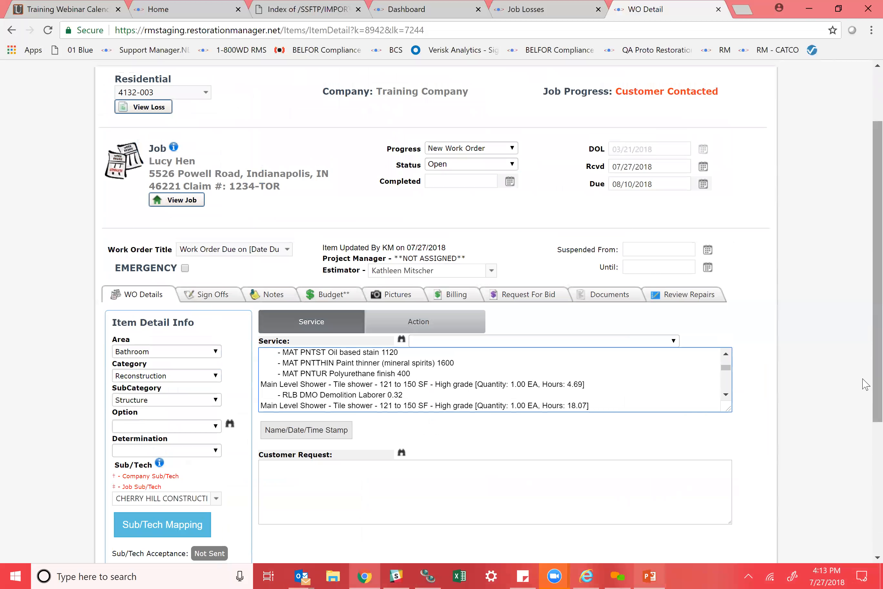
pyautogui.scroll(2, 866, 370)
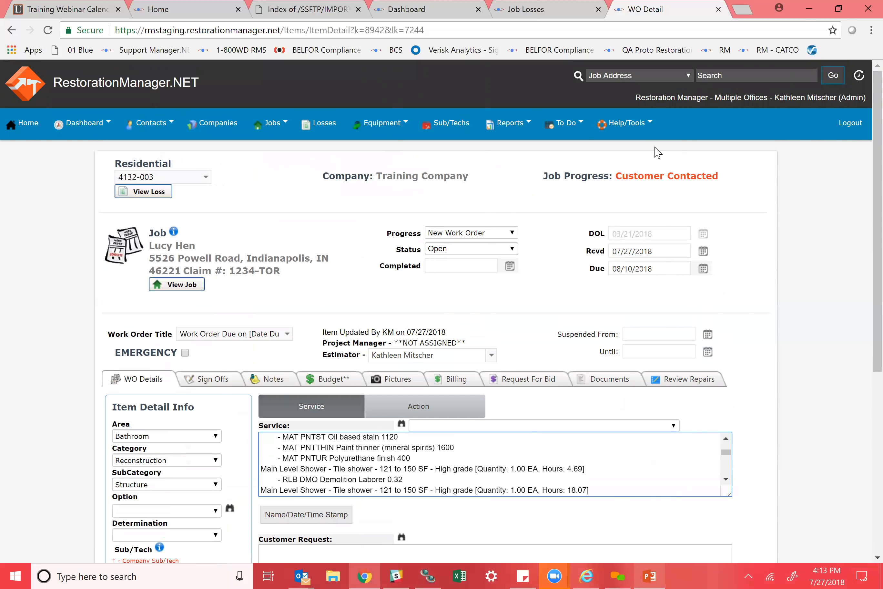
pyautogui.click(743, 12)
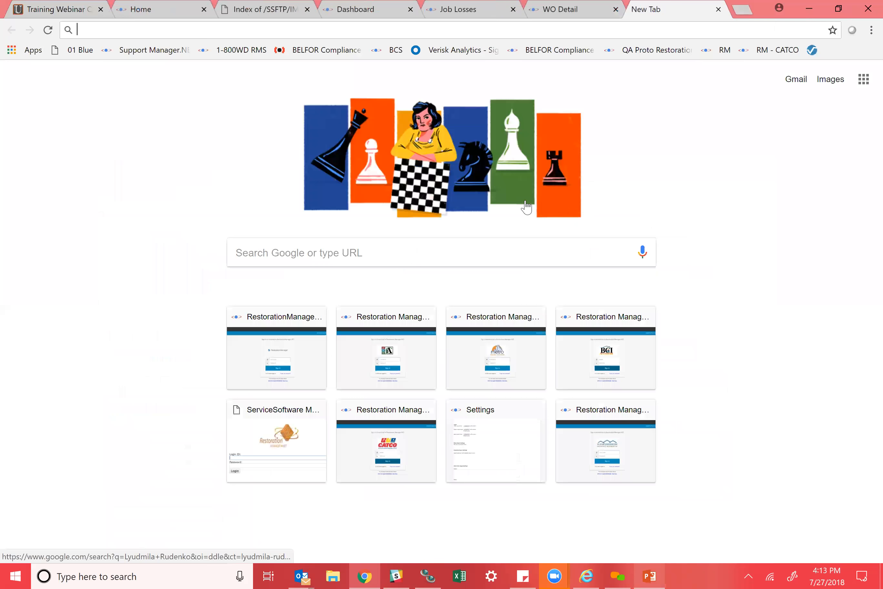
pyautogui.click(136, 30)
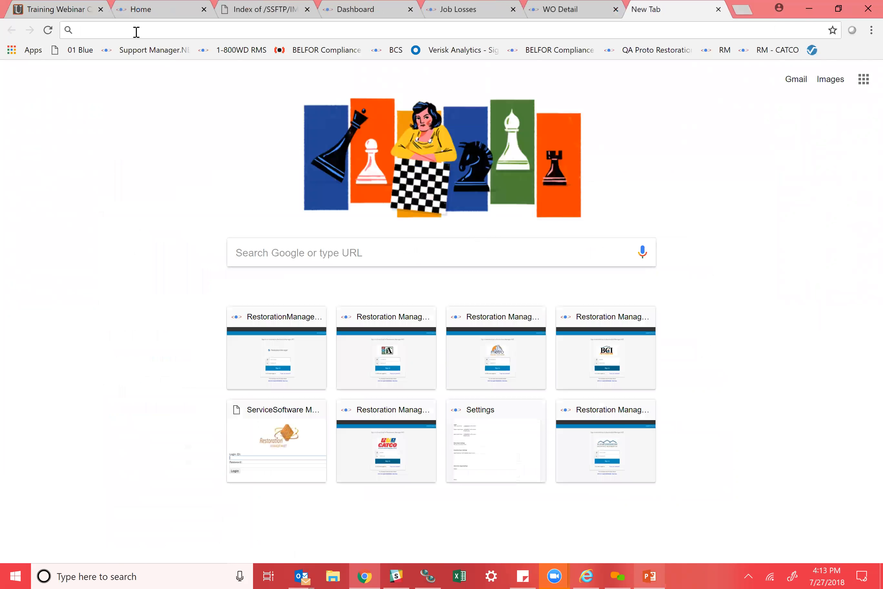
pyautogui.write('www.intuitivemobile.com/training')
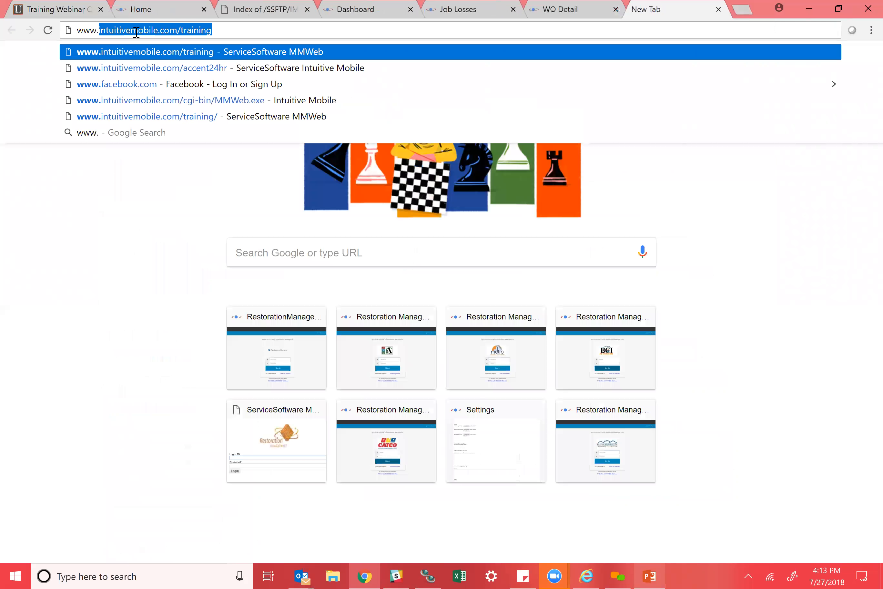
pyautogui.click(176, 116)
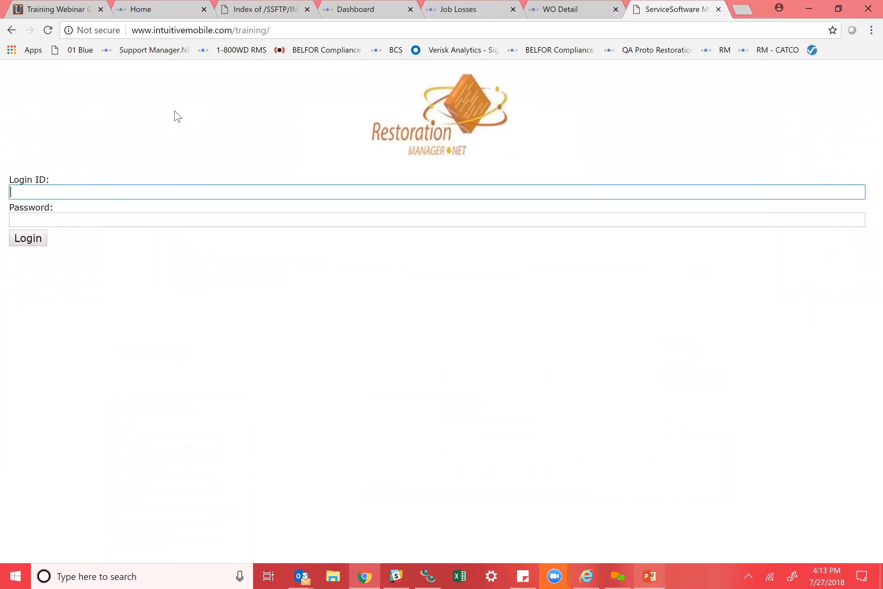
# Step: Log in to the mobile site with the login ID and account password
pyautogui.write('kathleen')
pyautogui.press('Tab')
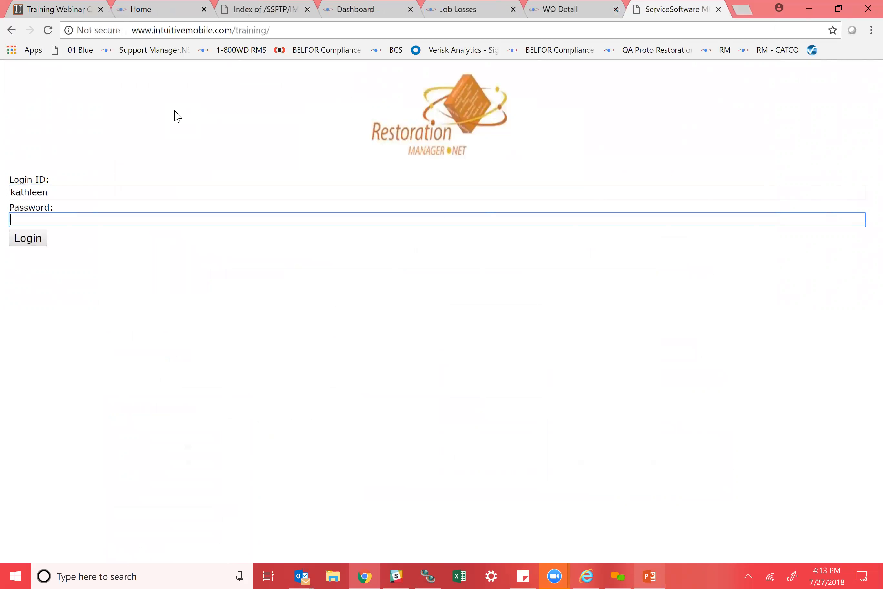
pyautogui.write('****')
pyautogui.press('Return')
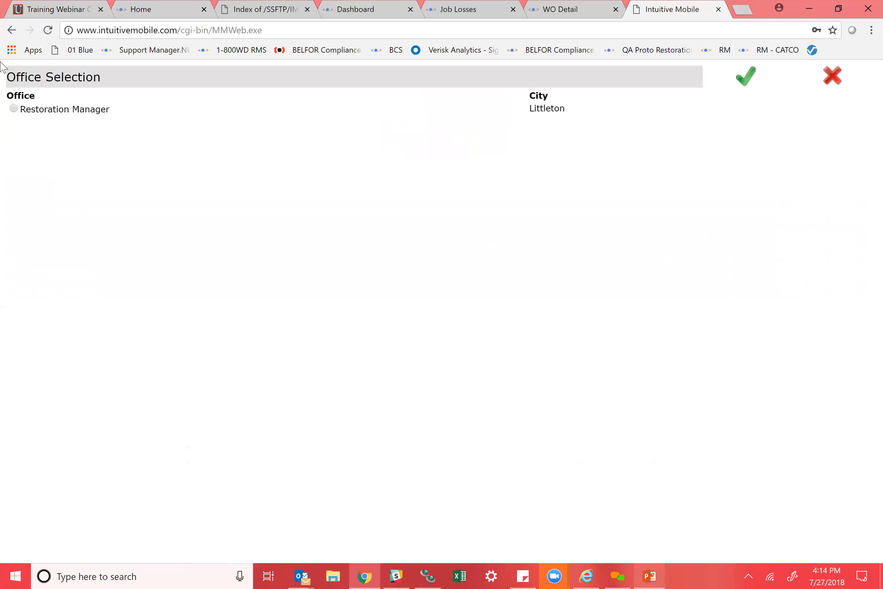
# Step: Select the Restoration Manager office and confirm it to reach the mobile main menu
pyautogui.click(14, 108)
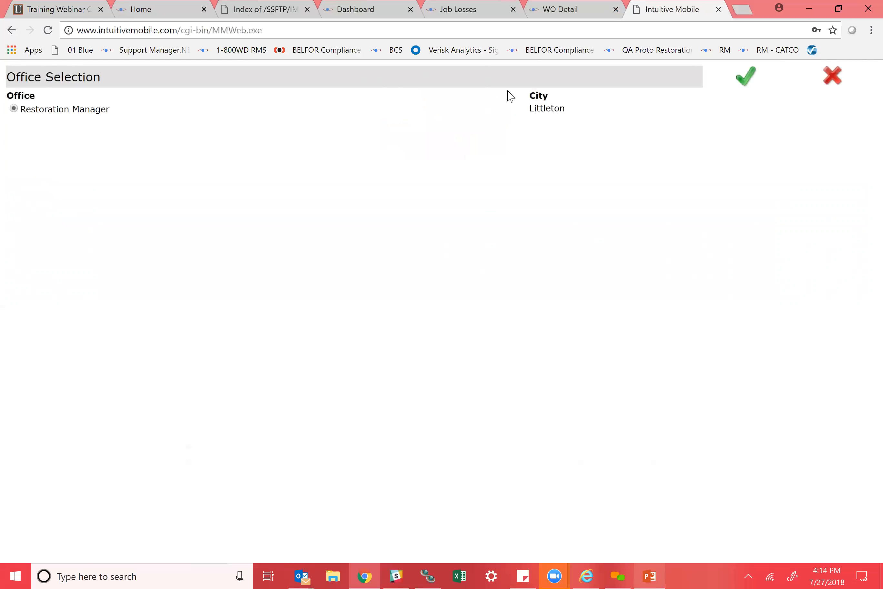
pyautogui.click(747, 77)
pyautogui.doubleClick(712, 176)
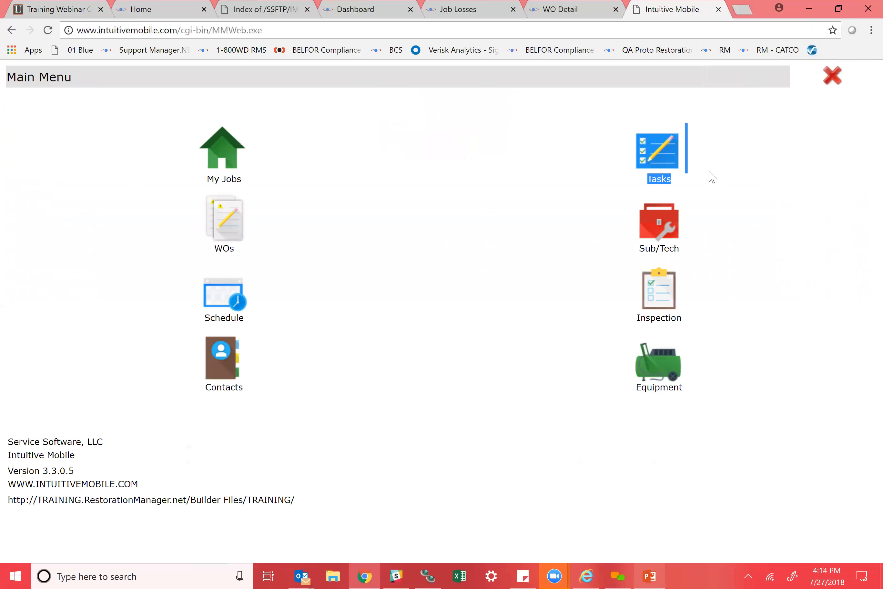
# Step: Search My Jobs by the street number of the job's address
pyautogui.click(222, 148)
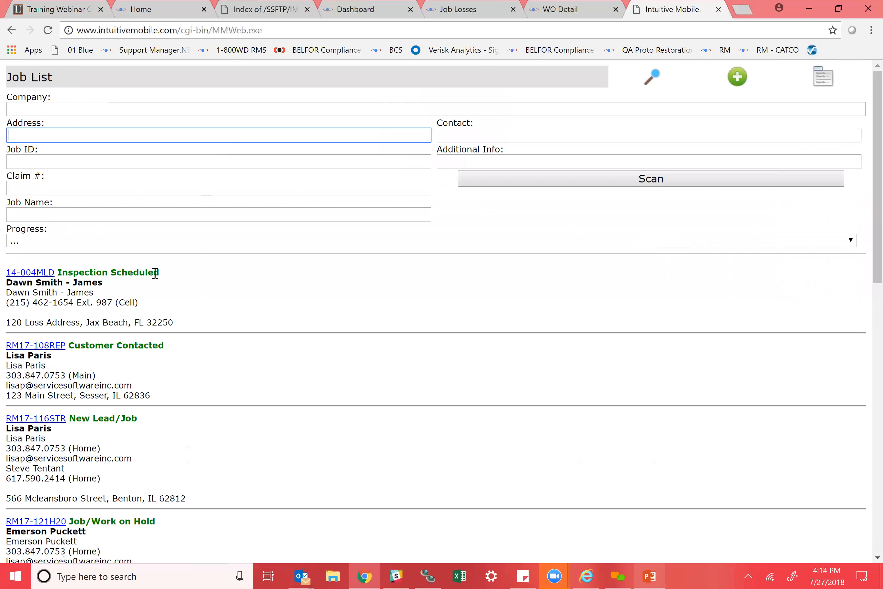
pyautogui.click(548, 135)
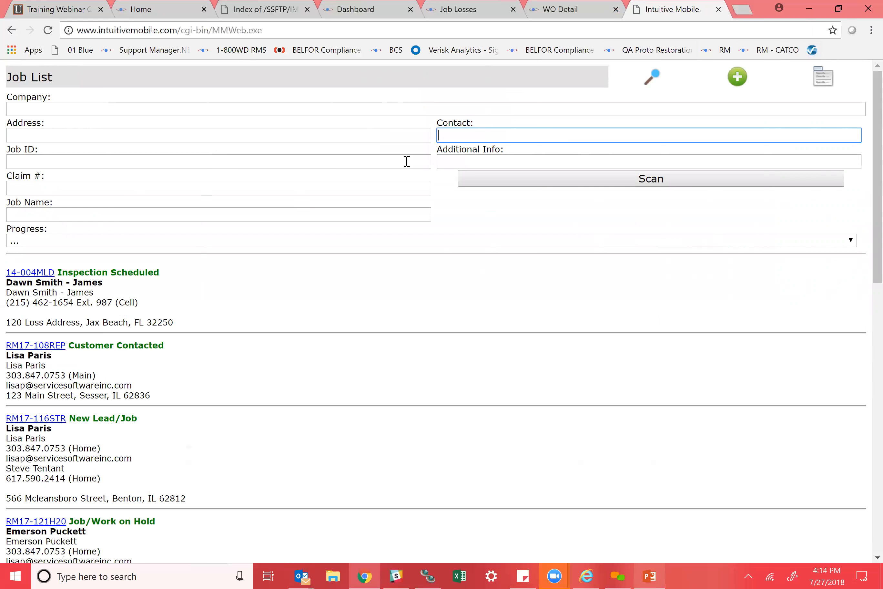
pyautogui.click(327, 136)
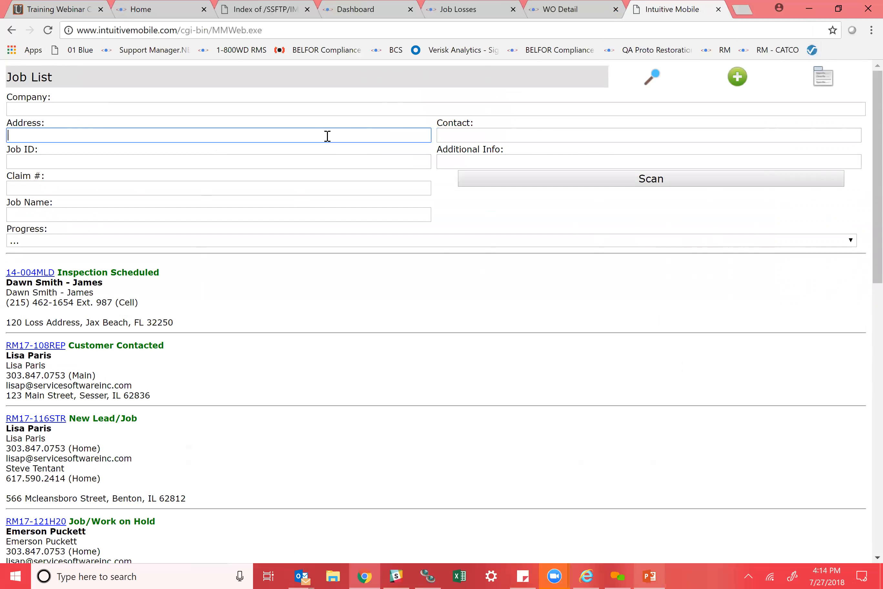
pyautogui.write('5526')
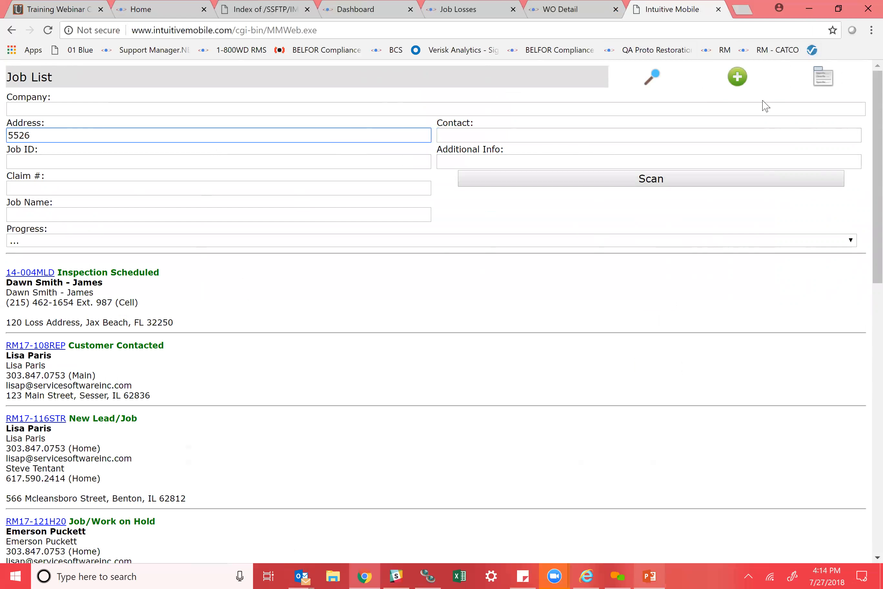
pyautogui.click(654, 77)
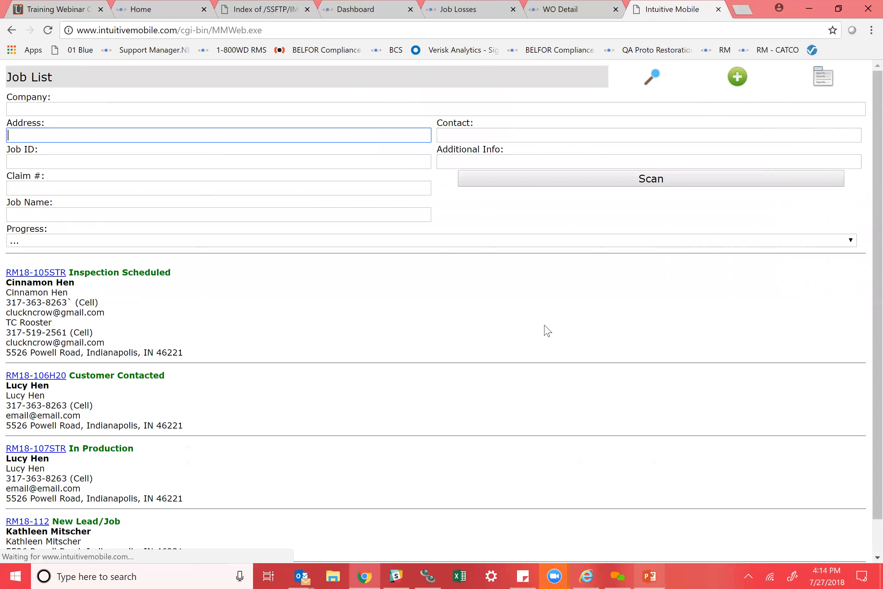
# Step: Open the job with Inspection Scheduled progress and expand its Reconstruction entry dated 05/19/2018 to show its work orders
pyautogui.click(42, 277)
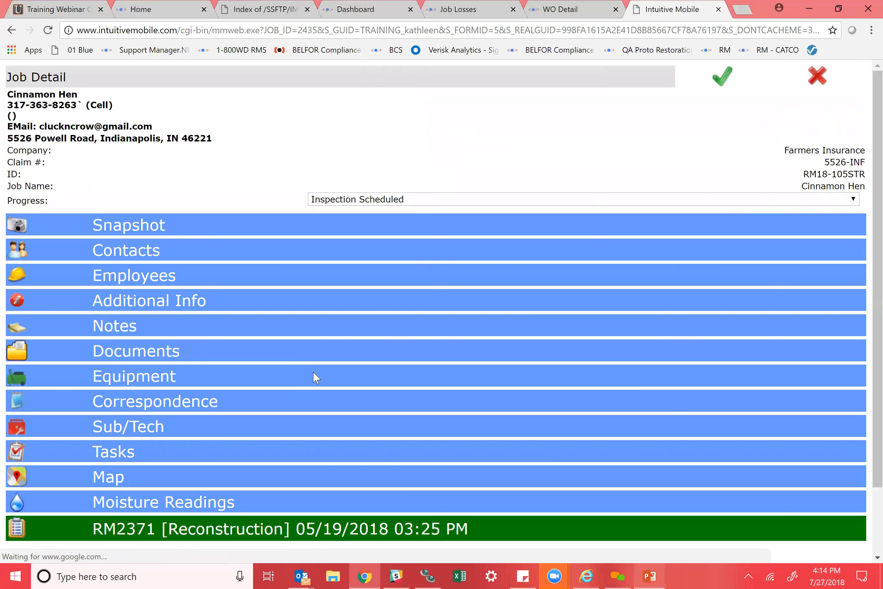
pyautogui.scroll(-2, 865, 313)
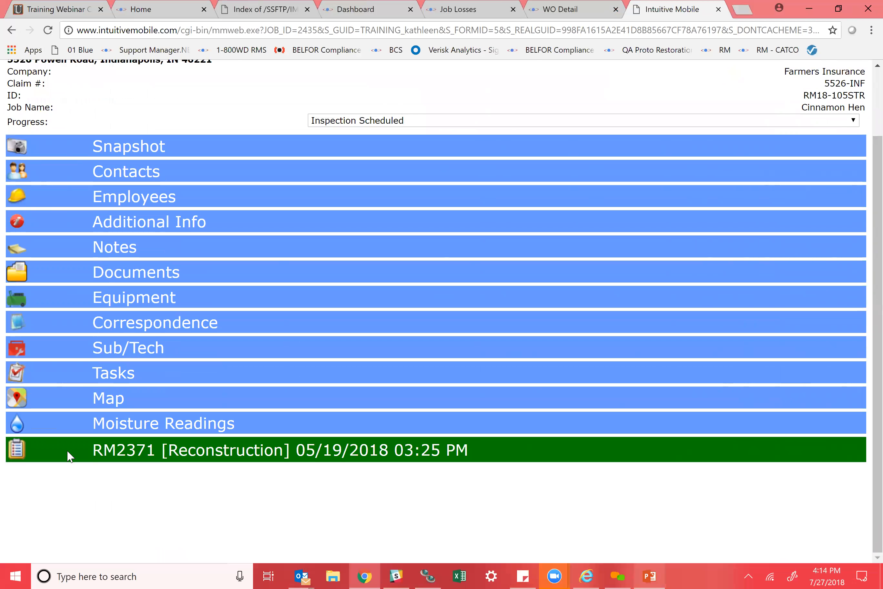
pyautogui.click(16, 452)
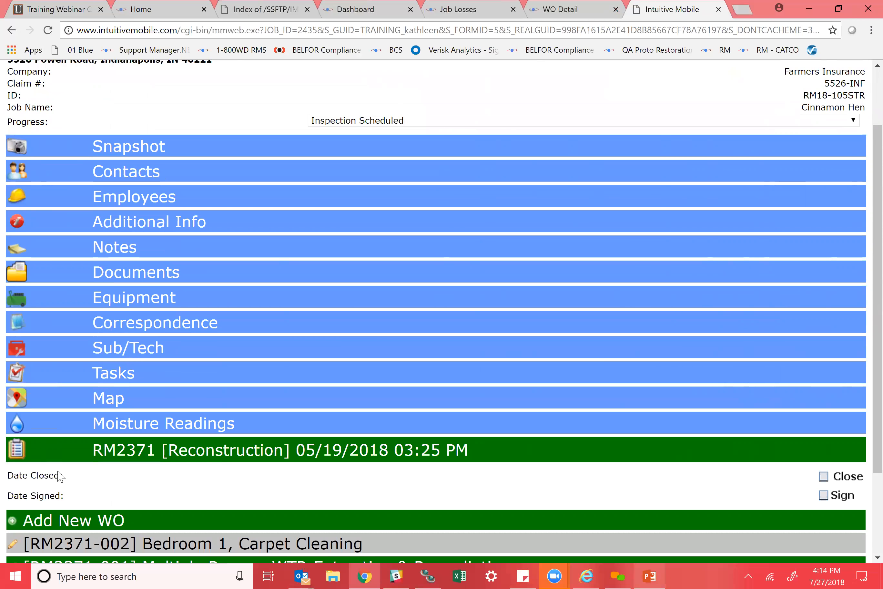
pyautogui.scroll(-3, 866, 258)
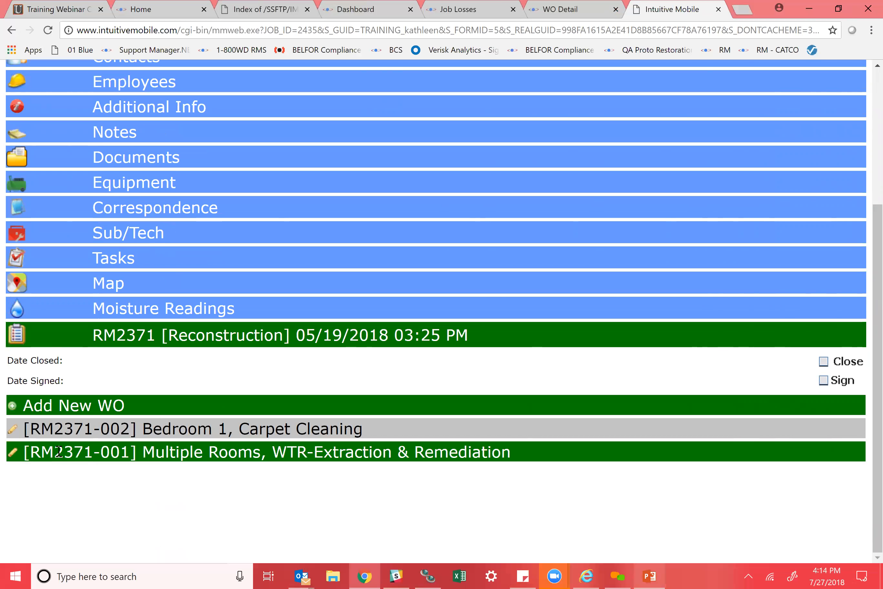
# Step: Add a new work order with area Bath - Main, category Demolition and sub-category Demo
pyautogui.click(12, 406)
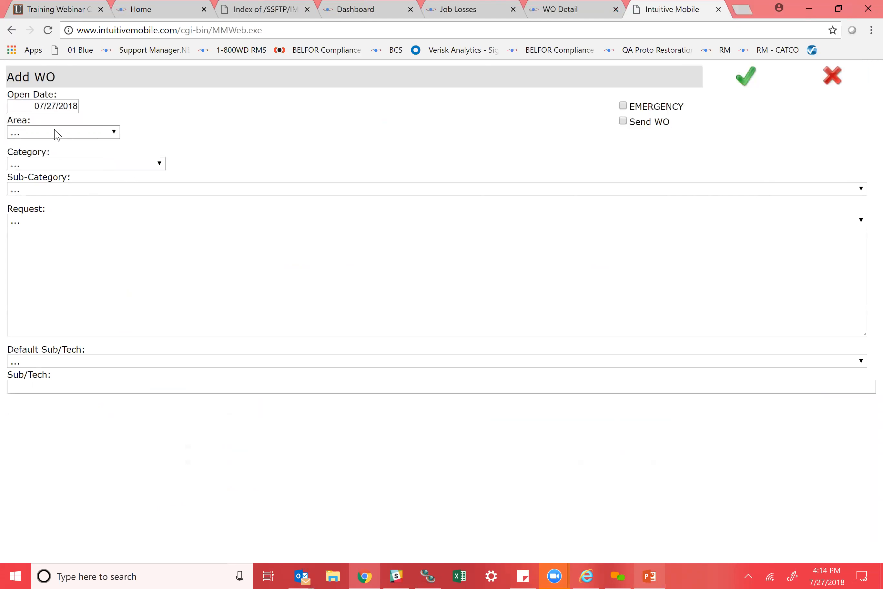
pyautogui.click(58, 134)
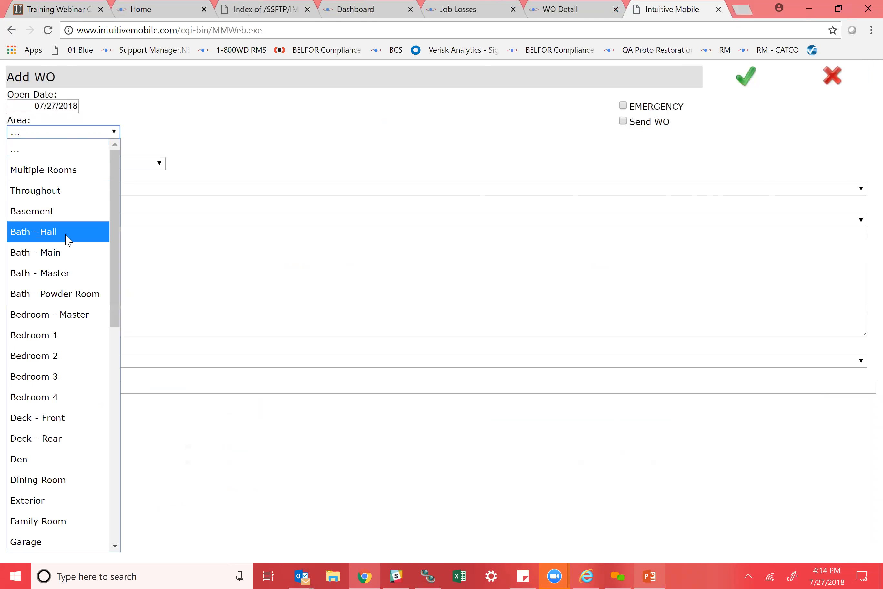
pyautogui.click(76, 262)
pyautogui.click(61, 167)
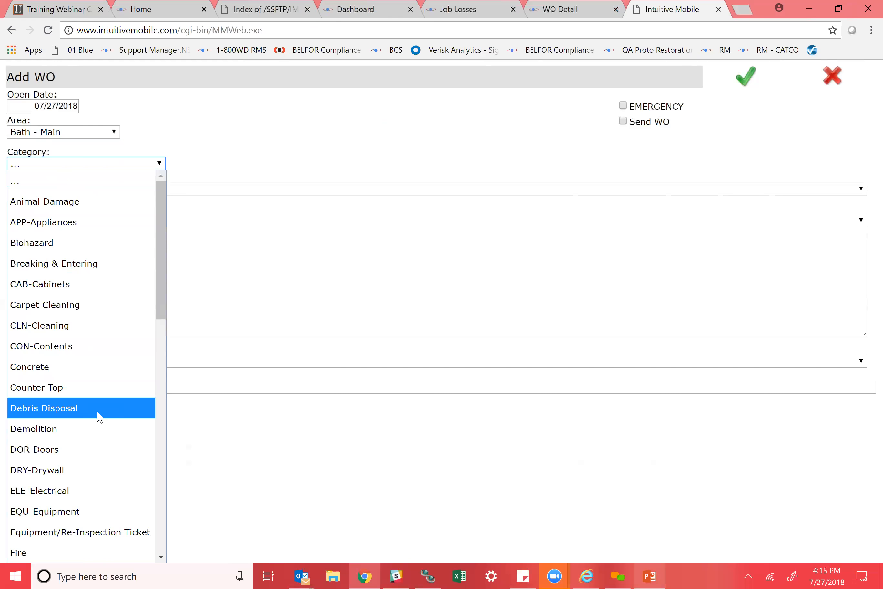
pyautogui.click(101, 429)
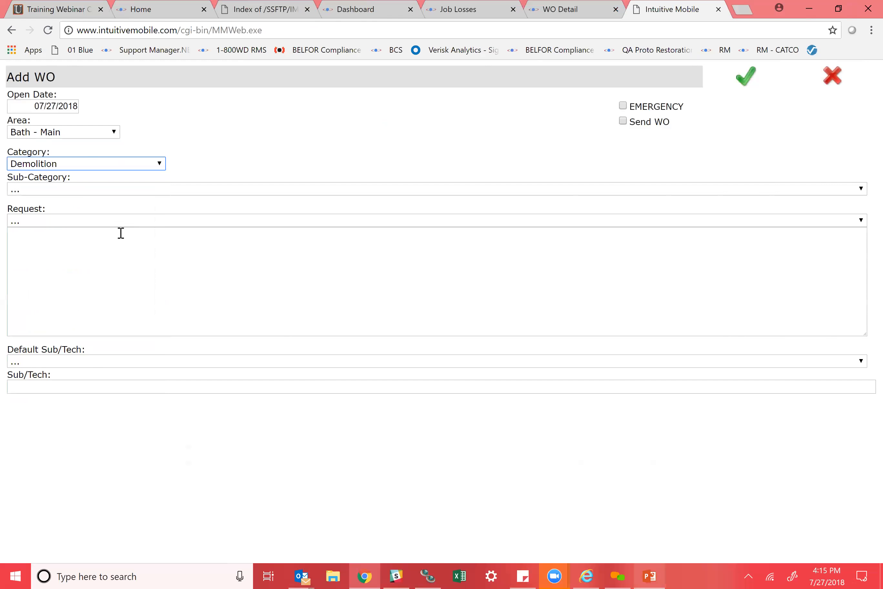
pyautogui.click(158, 192)
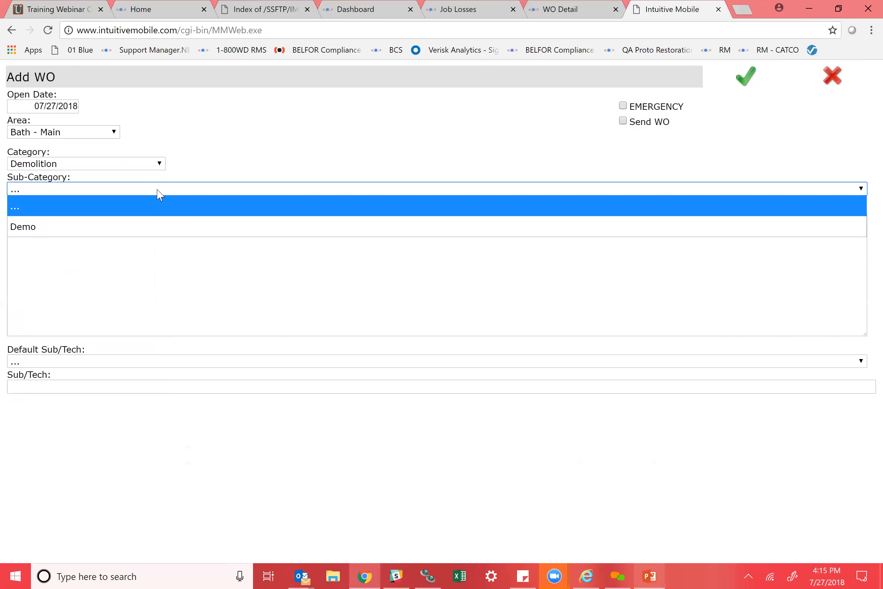
pyautogui.click(159, 231)
# Step: Review the preset requests, and enter the custom request text "Please demo floor in main bath only"
pyautogui.click(154, 222)
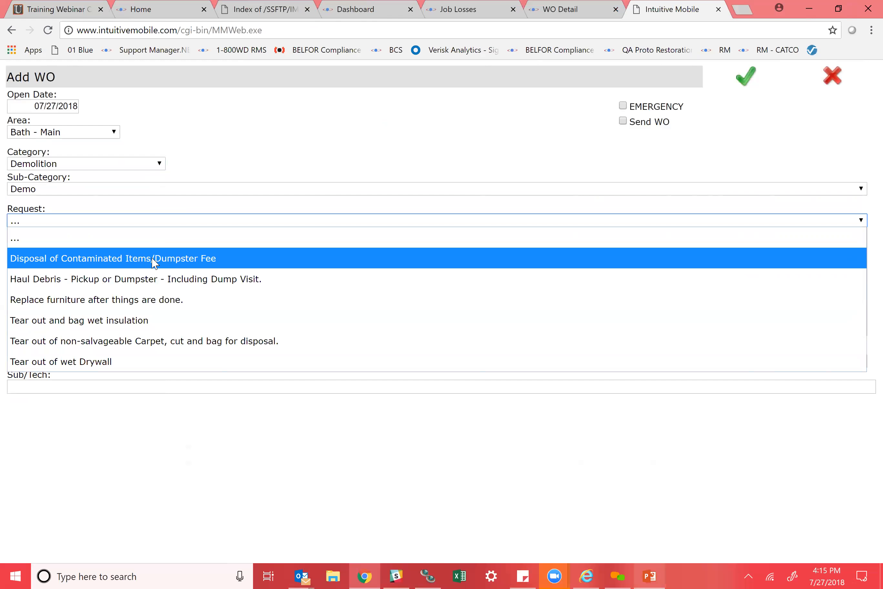
pyautogui.click(375, 427)
pyautogui.click(236, 289)
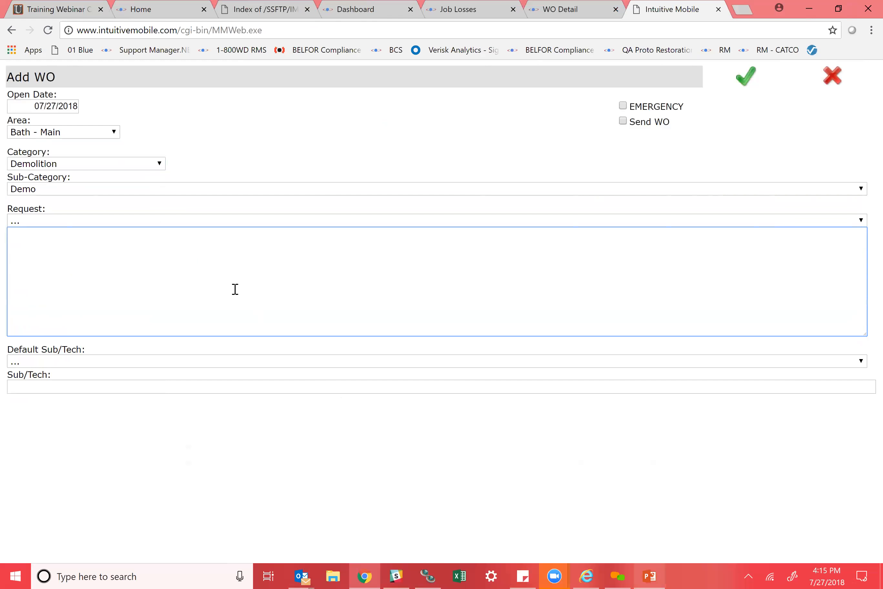
pyautogui.write('Please demo floor in ma')
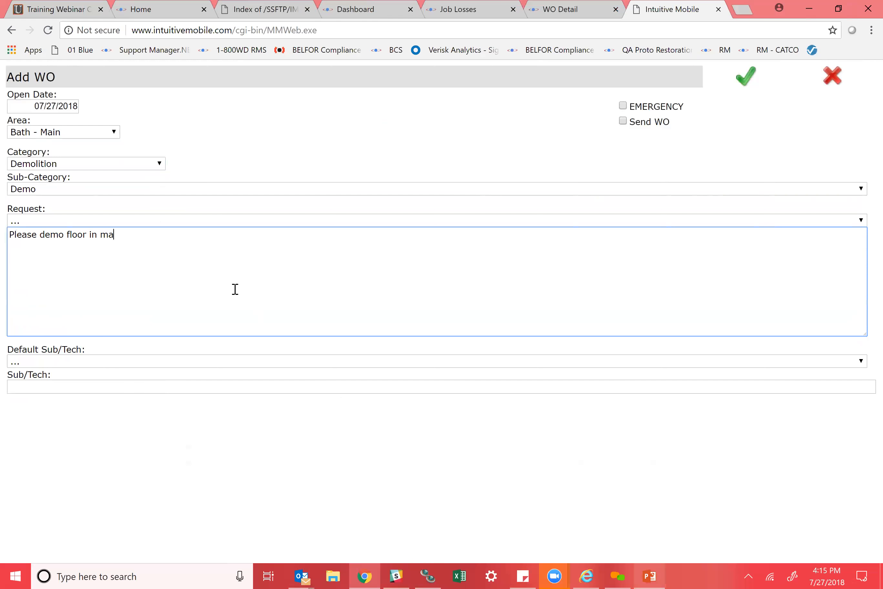
pyautogui.write('in bath only')
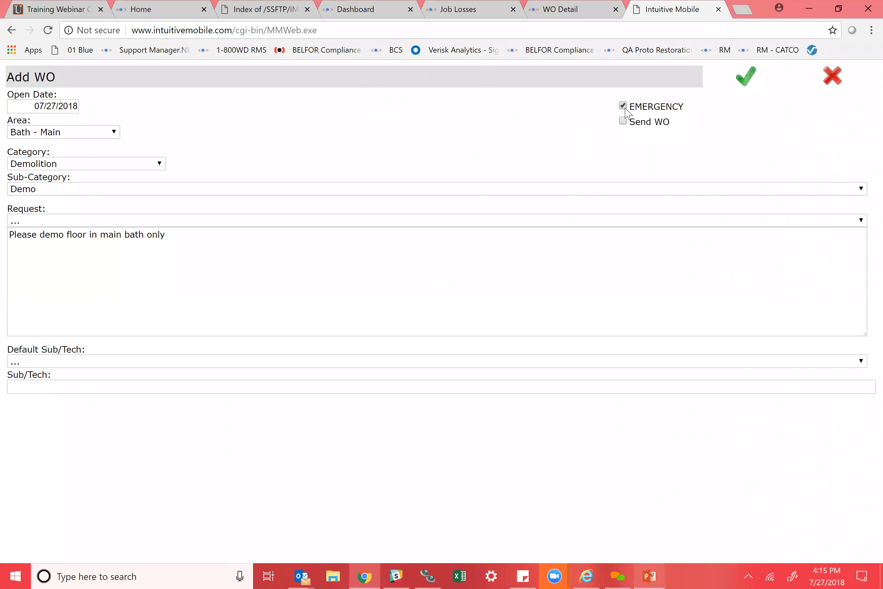
# Step: Check the default sub/tech choices without picking one, and activate the Sub/Tech field for entry
pyautogui.click(141, 363)
pyautogui.click(159, 434)
pyautogui.click(137, 387)
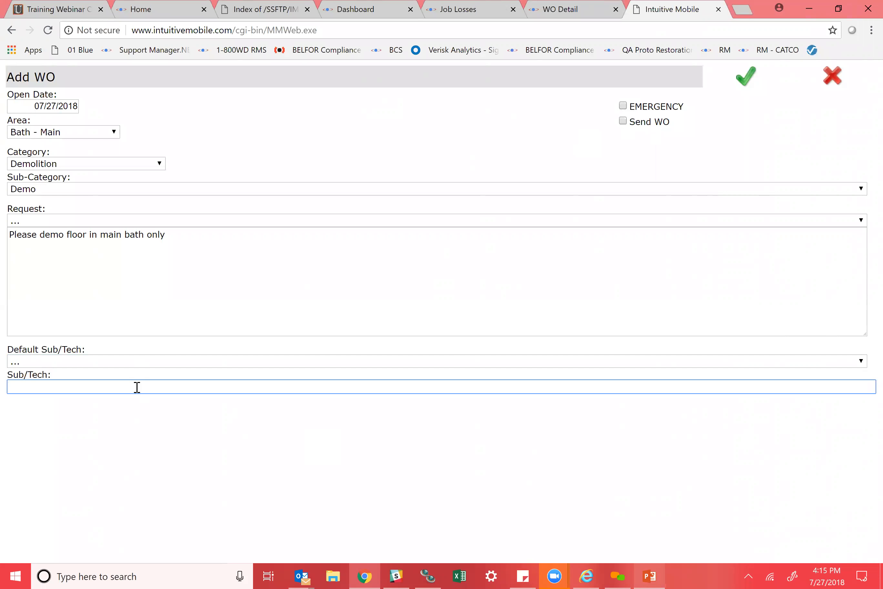